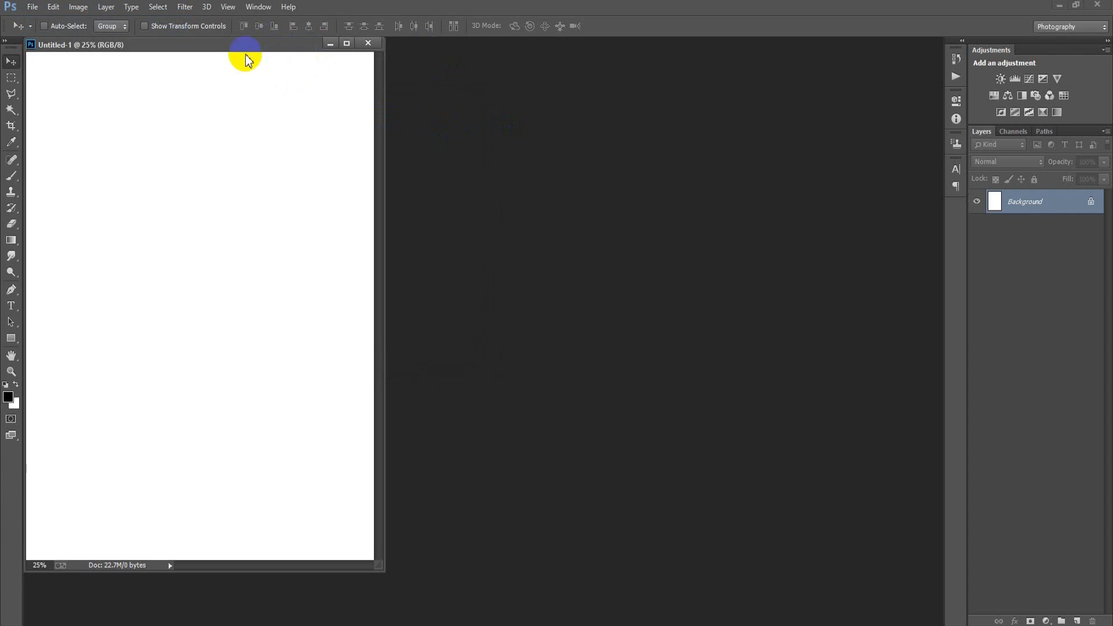
Dock the document window and add a dark grey Solid Color fill layer above the white background
{"action": "left_click_drag", "start_coordinate": [202, 42], "coordinate": [348, 42]}
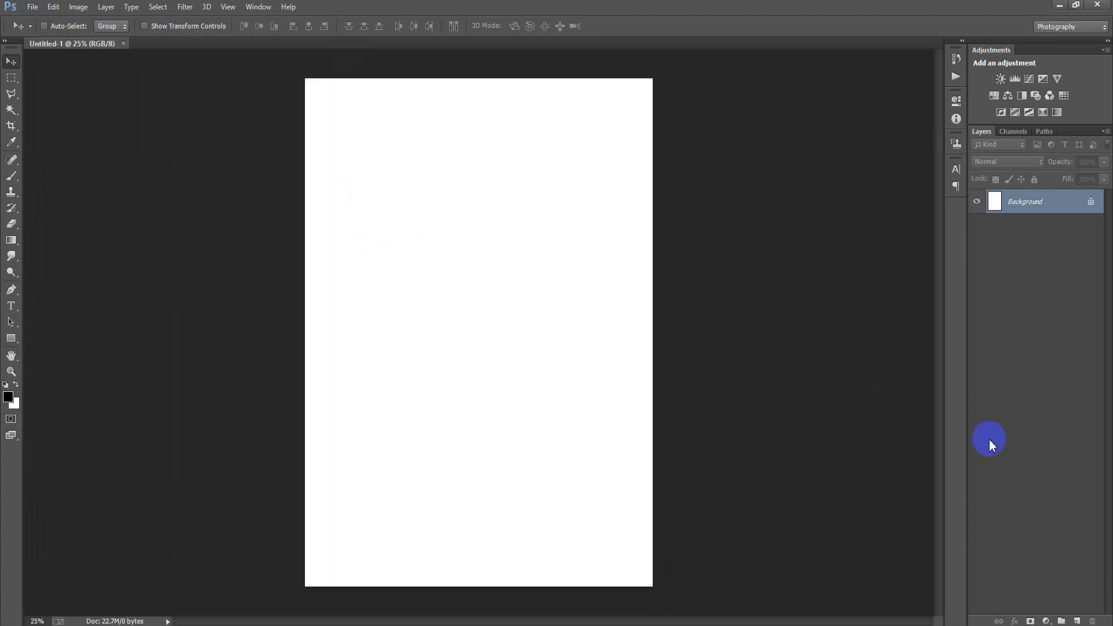
{"action": "left_click", "coordinate": [1046, 621]}
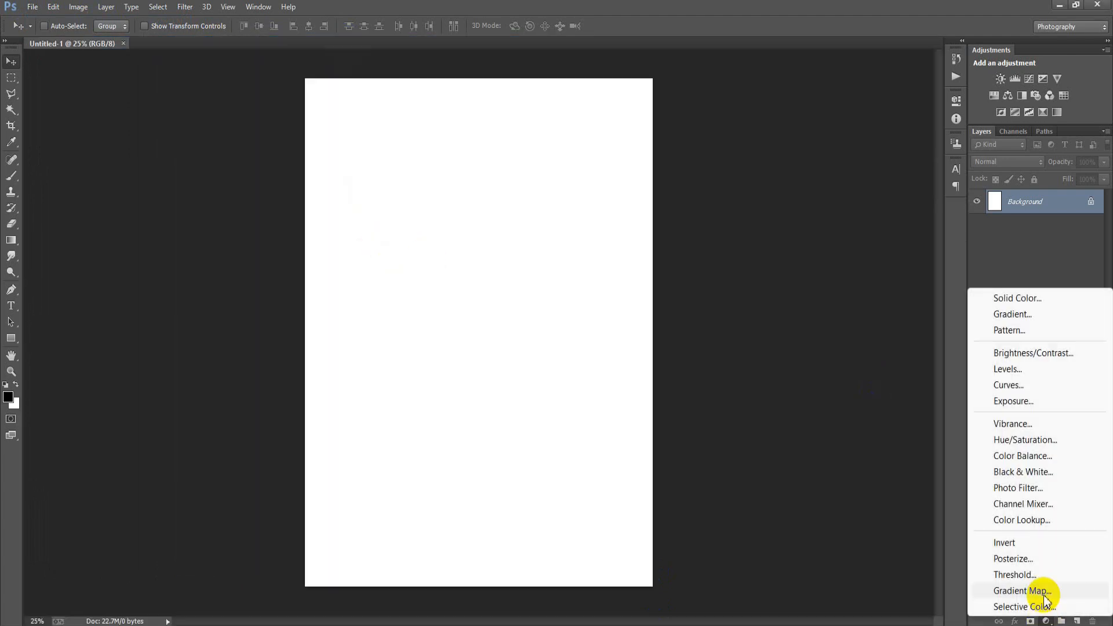
{"action": "left_click", "coordinate": [989, 299]}
{"action": "left_click_drag", "start_coordinate": [801, 288], "coordinate": [621, 269]}
{"action": "left_click", "coordinate": [907, 142]}
{"action": "key", "text": "v"}
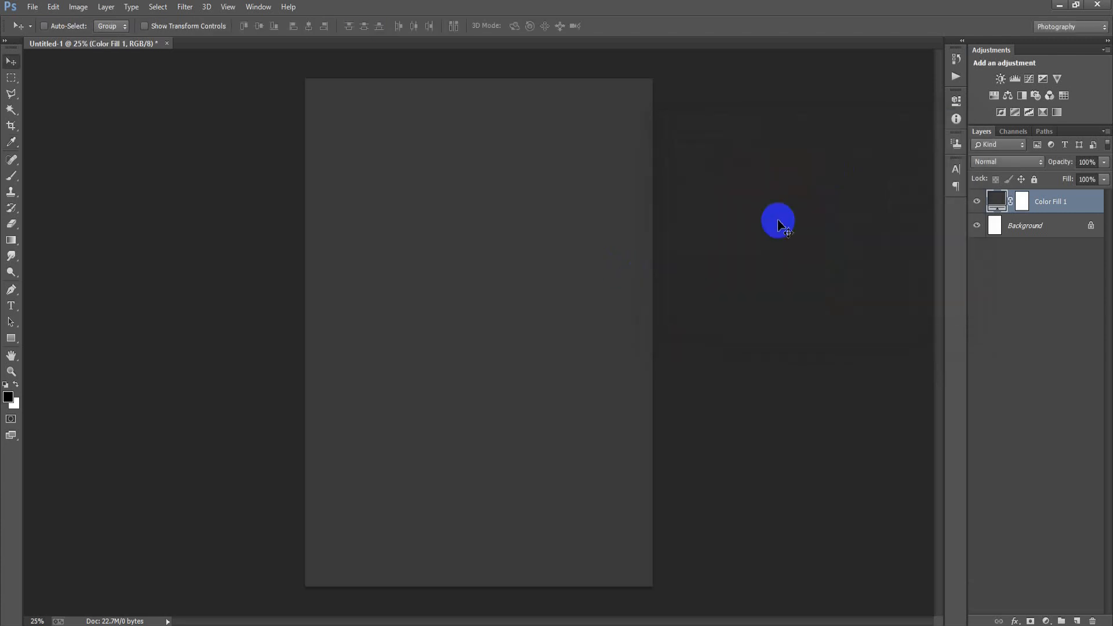
On a new layer, draw a tall black rectangle about 356 by 1888 px near the canvas's left edge with the Rectangle tool
{"action": "left_click", "coordinate": [1077, 621]}
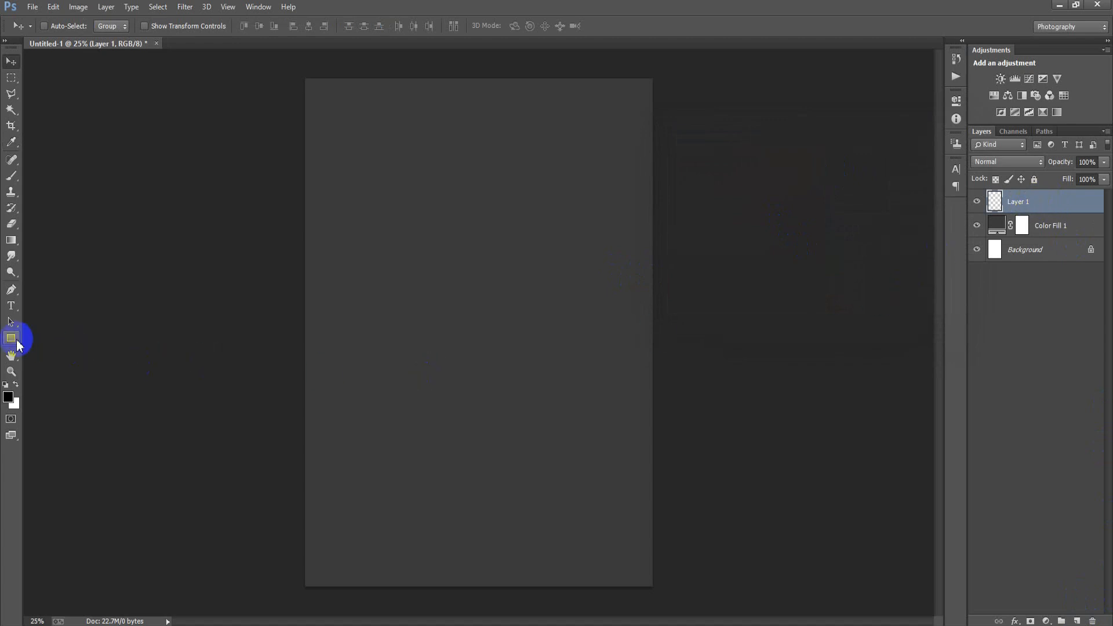
{"action": "left_click_drag", "start_coordinate": [11, 339], "coordinate": [32, 346]}
{"action": "left_click", "coordinate": [83, 337]}
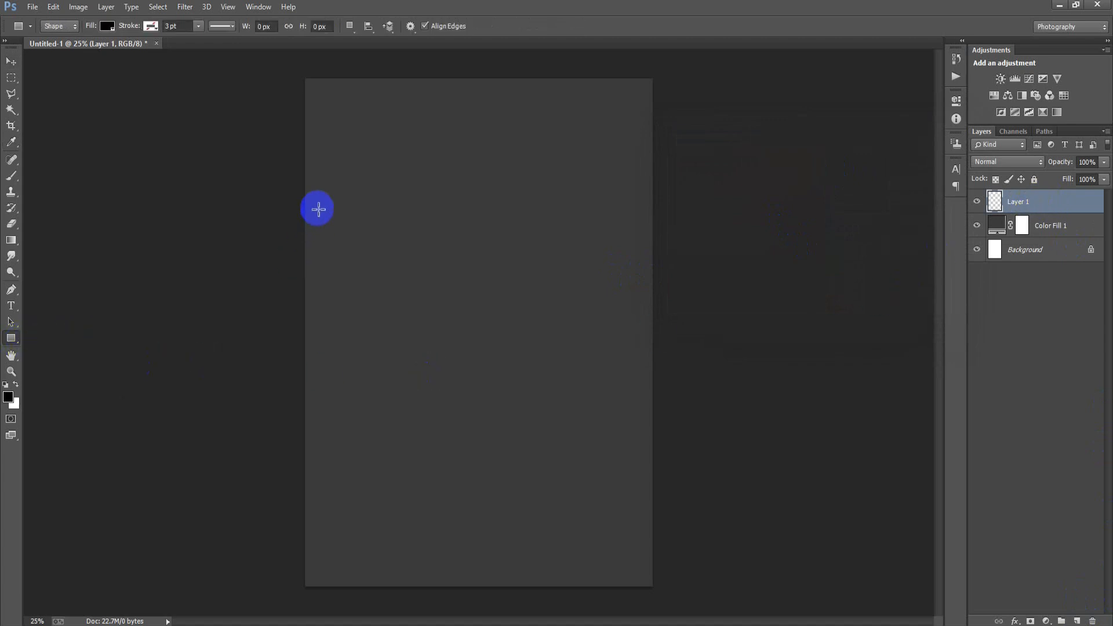
{"action": "left_click_drag", "start_coordinate": [319, 207], "coordinate": [369, 496]}
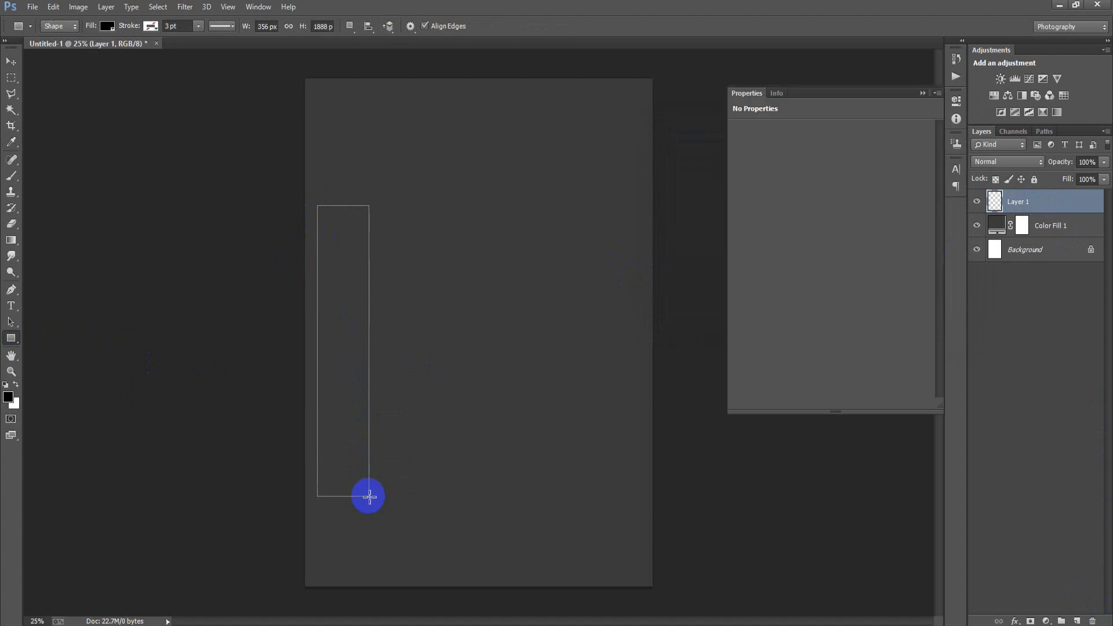
Duplicate the rectangle and place the copy to its right at X 452 px, leaving a narrow gap between the two
{"action": "left_click", "coordinate": [11, 61]}
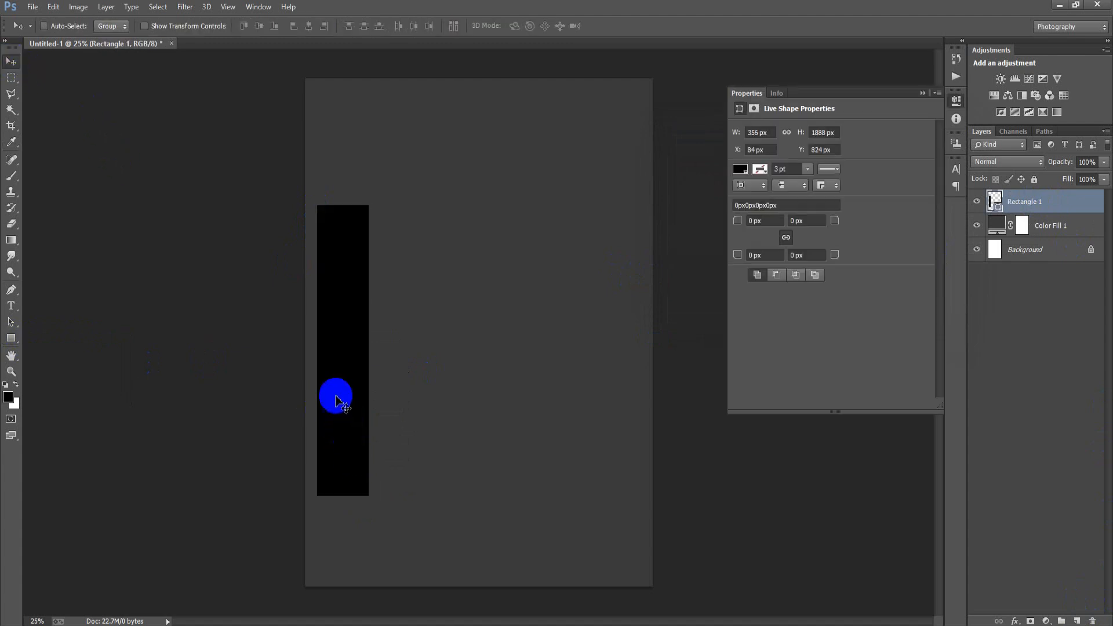
{"action": "left_click_drag", "start_coordinate": [339, 400], "coordinate": [377, 404]}
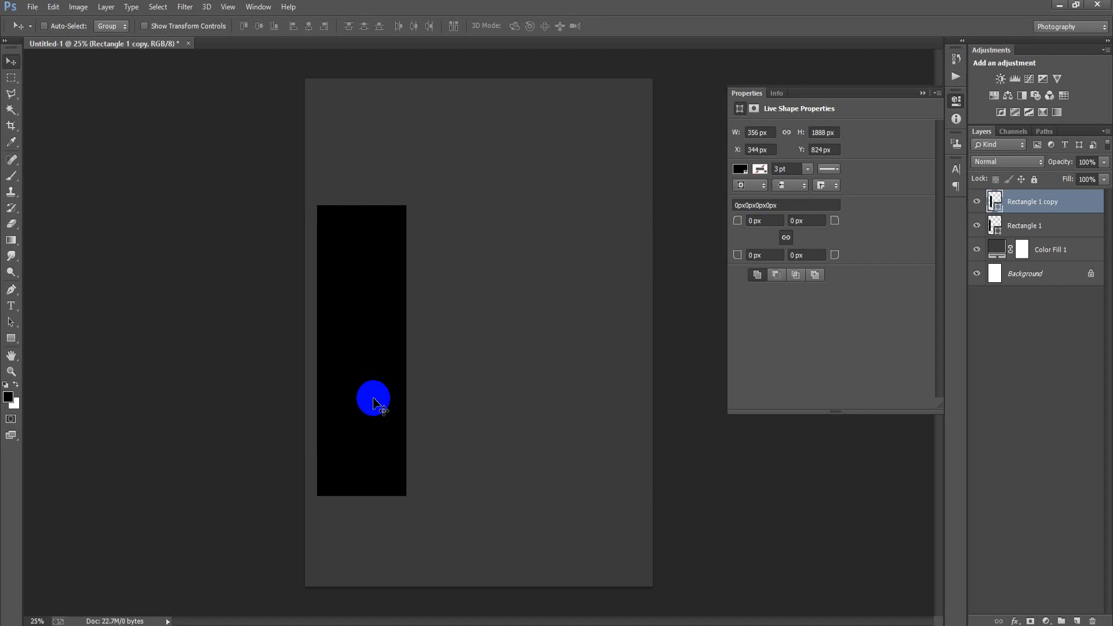
{"action": "key", "text": "shift+Right"}
{"action": "key", "text": "shift+Right"}
{"action": "key", "text": "shift+Right"}
{"action": "key", "text": "shift+Right"}
{"action": "key", "text": "shift+Right"}
{"action": "key", "text": "shift+Right"}
{"action": "key", "text": "shift+Right"}
{"action": "key", "text": "shift+Right"}
{"action": "key", "text": "shift+Right"}
{"action": "key", "text": "shift+Right"}
{"action": "key", "text": "shift+Right"}
{"action": "key", "text": "shift+Right"}
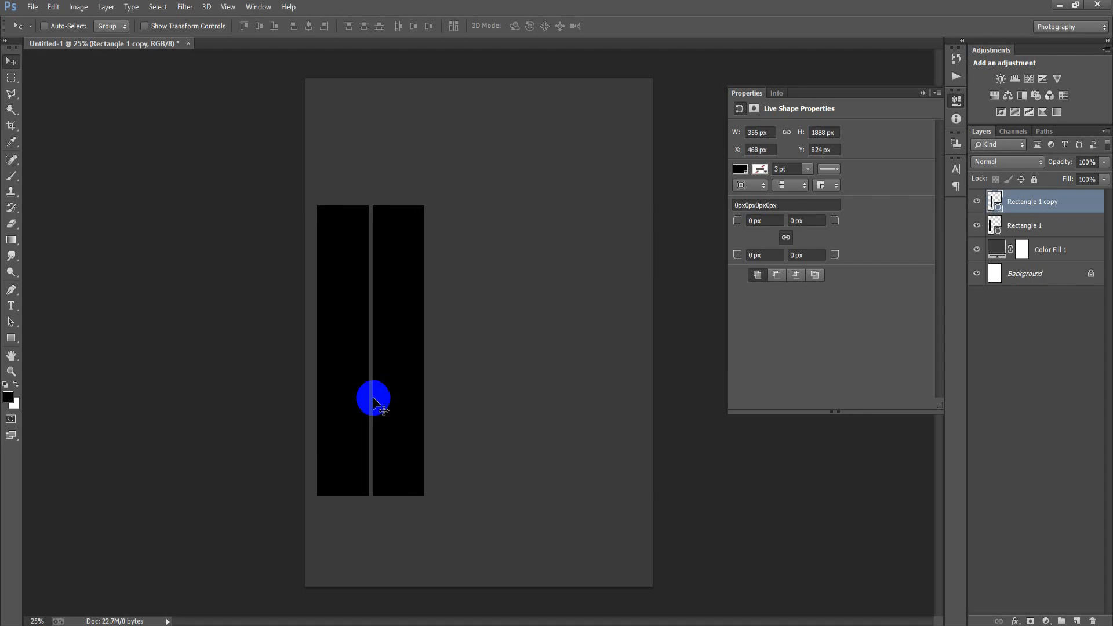
{"action": "key", "text": "Left"}
{"action": "key", "text": "Left"}
{"action": "key", "text": "Left"}
{"action": "key", "text": "Left"}
{"action": "key", "text": "Left"}
{"action": "key", "text": "Left"}
{"action": "key", "text": "Left"}
{"action": "key", "text": "Left"}
{"action": "key", "text": "Left"}
{"action": "key", "text": "Left"}
{"action": "key", "text": "Left"}
{"action": "key", "text": "Left"}
{"action": "key", "text": "Left"}
{"action": "key", "text": "Left"}
{"action": "key", "text": "Left"}
{"action": "key", "text": "Left"}
{"action": "key", "text": "Left"}
{"action": "key", "text": "Left"}
{"action": "key", "text": "Left"}
{"action": "key", "text": "Left"}
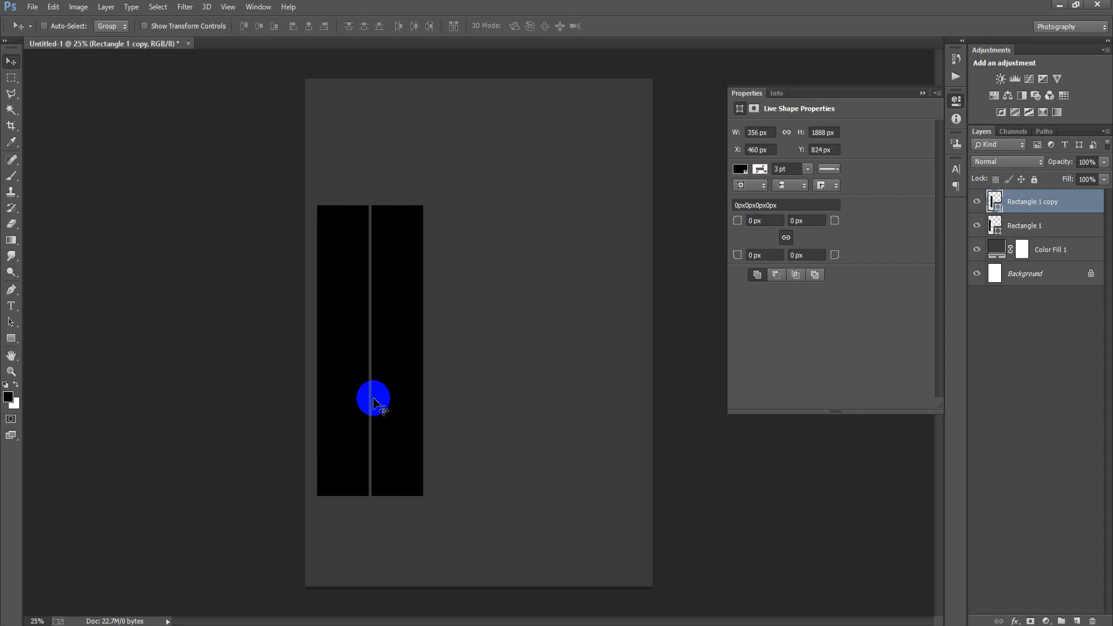
{"action": "key", "text": "Left"}
{"action": "key", "text": "Left"}
{"action": "key", "text": "Left"}
{"action": "key", "text": "Left"}
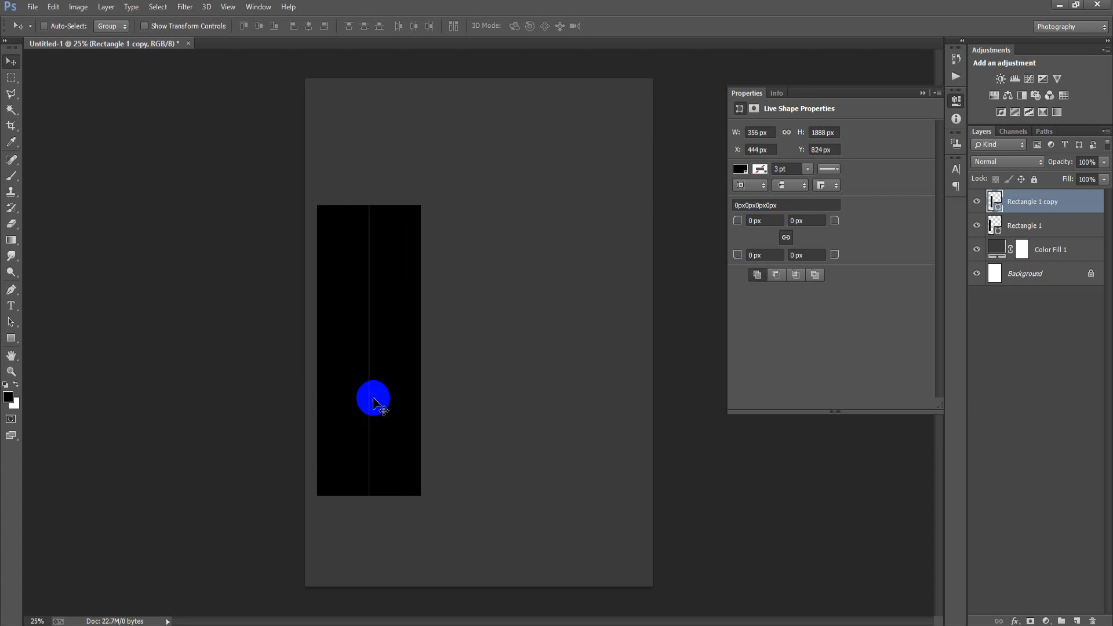
{"action": "key", "text": "Right"}
{"action": "key", "text": "Right"}
{"action": "key", "text": "Right"}
{"action": "key", "text": "Right"}
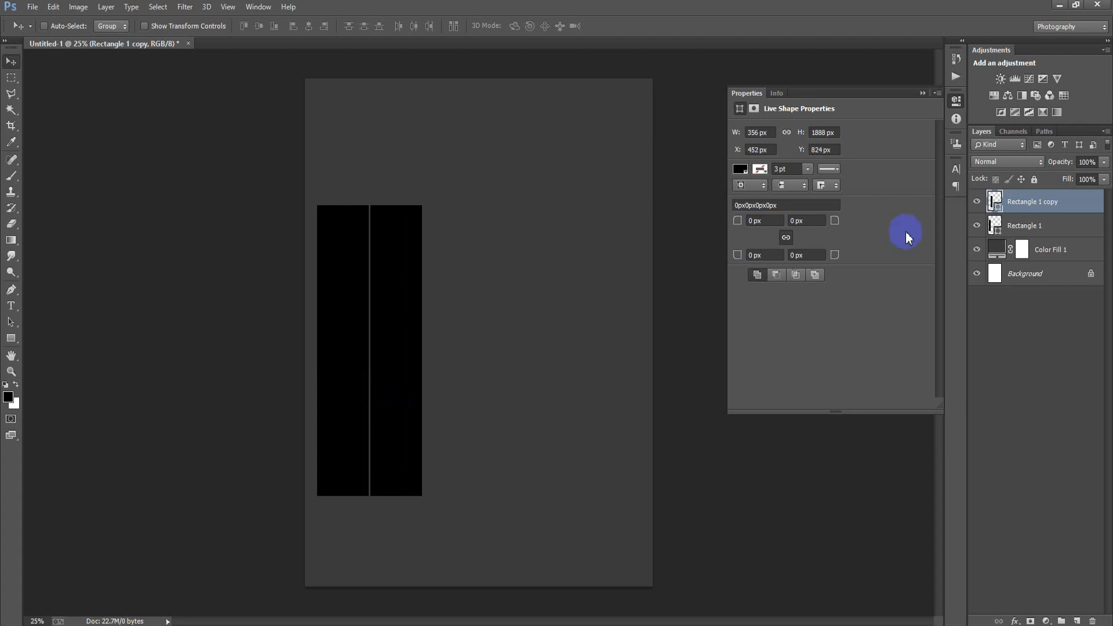
Duplicate both rectangles together and shift the new pair right with the same narrow gap, its rightmost rectangle at X 1188 px
{"action": "left_click", "coordinate": [1026, 229], "text": "shift"}
{"action": "key", "text": "ctrl+j"}
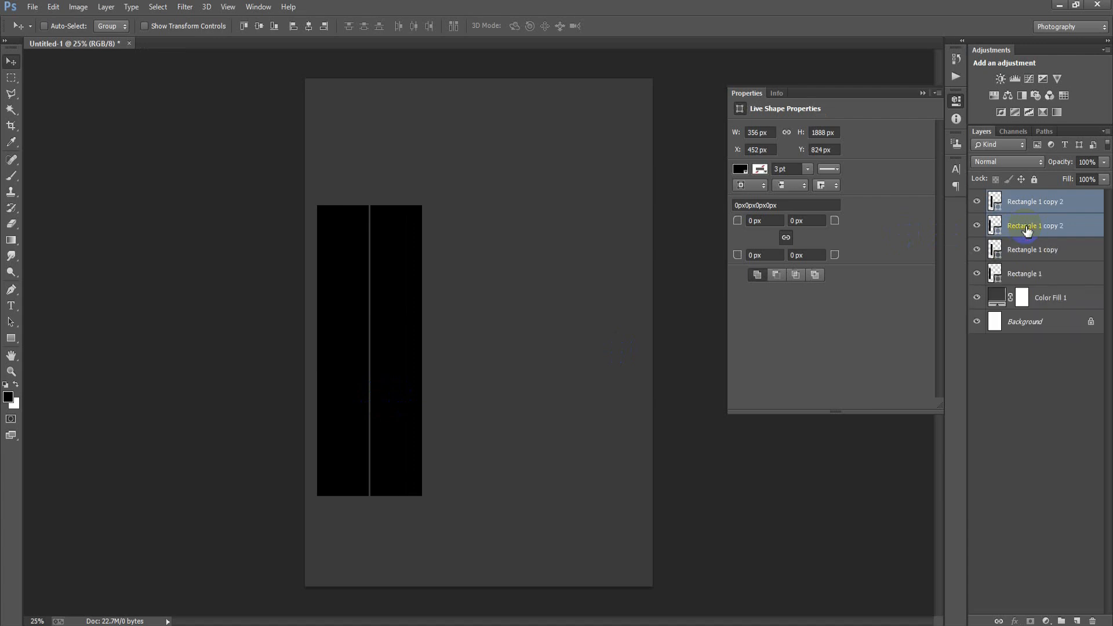
{"action": "key", "text": "shift+Right"}
{"action": "key", "text": "shift+Right"}
{"action": "key", "text": "shift+Right"}
{"action": "key", "text": "shift+Right"}
{"action": "key", "text": "shift+Right"}
{"action": "key", "text": "shift+Right"}
{"action": "key", "text": "shift+Right"}
{"action": "key", "text": "shift+Right"}
{"action": "key", "text": "shift+Right"}
{"action": "key", "text": "shift+Right"}
{"action": "key", "text": "shift+Right"}
{"action": "key", "text": "shift+Right"}
{"action": "key", "text": "shift+Right"}
{"action": "key", "text": "shift+Right"}
{"action": "key", "text": "shift+Right"}
{"action": "key", "text": "shift+Right"}
{"action": "key", "text": "shift+Right"}
{"action": "key", "text": "shift+Right"}
{"action": "key", "text": "shift+Right"}
{"action": "key", "text": "shift+Right"}
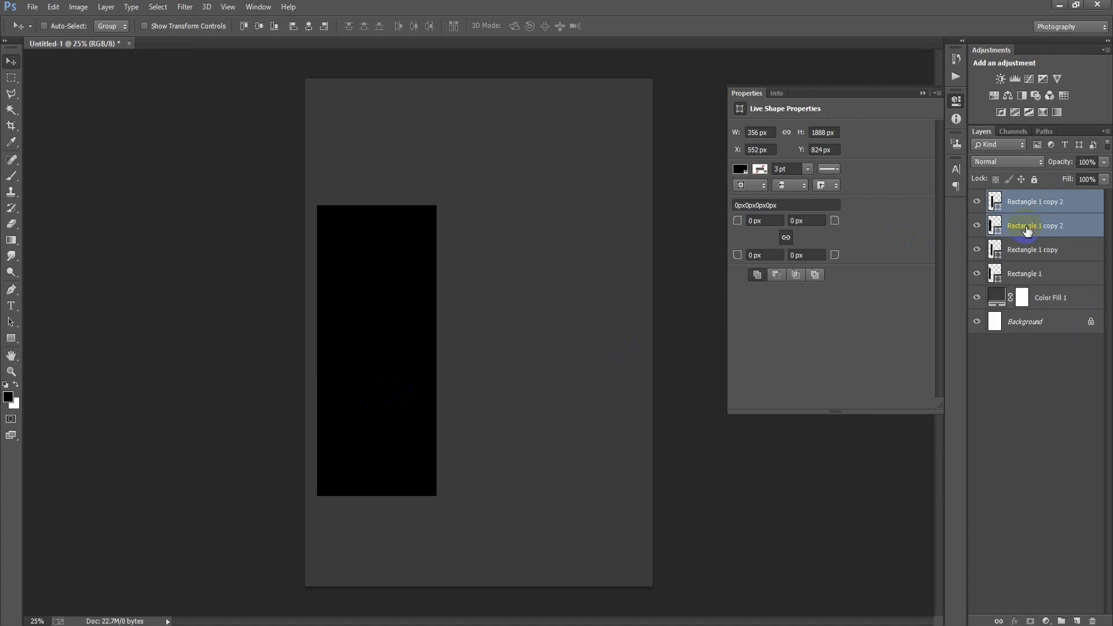
{"action": "key", "text": "shift+Right"}
{"action": "key", "text": "shift+Right"}
{"action": "key", "text": "shift+Right"}
{"action": "key", "text": "shift+Right"}
{"action": "key", "text": "shift+Right"}
{"action": "key", "text": "shift+Right"}
{"action": "key", "text": "shift+Right"}
{"action": "key", "text": "shift+Right"}
{"action": "key", "text": "shift+Right"}
{"action": "key", "text": "shift+Right"}
{"action": "key", "text": "shift+Right"}
{"action": "key", "text": "shift+Right"}
{"action": "key", "text": "shift+Right"}
{"action": "key", "text": "shift+Right"}
{"action": "key", "text": "shift+Right"}
{"action": "key", "text": "shift+Right"}
{"action": "key", "text": "shift+Right"}
{"action": "key", "text": "shift+Right"}
{"action": "key", "text": "shift+Right"}
{"action": "key", "text": "shift+Right"}
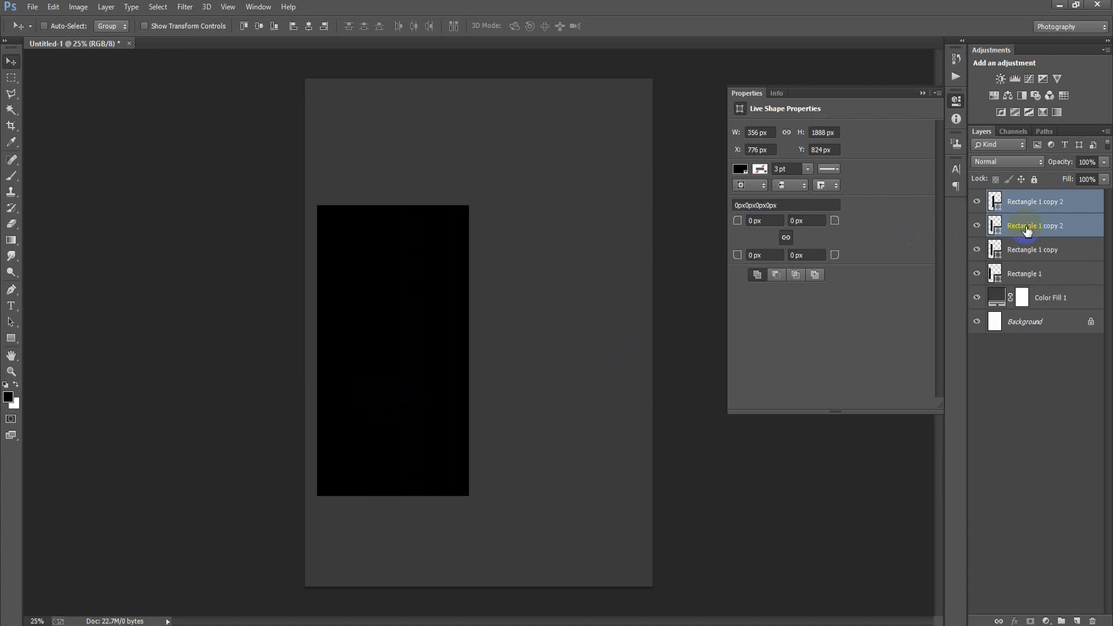
{"action": "key", "text": "shift+Right"}
{"action": "key", "text": "shift+Right"}
{"action": "key", "text": "shift+Right"}
{"action": "key", "text": "shift+Right"}
{"action": "key", "text": "shift+Right"}
{"action": "key", "text": "shift+Right"}
{"action": "key", "text": "shift+Right"}
{"action": "key", "text": "shift+Right"}
{"action": "key", "text": "shift+Right"}
{"action": "key", "text": "shift+Right"}
{"action": "key", "text": "shift+Right"}
{"action": "key", "text": "shift+Right"}
{"action": "key", "text": "shift+Right"}
{"action": "key", "text": "shift+Right"}
{"action": "key", "text": "shift+Right"}
{"action": "key", "text": "shift+Right"}
{"action": "key", "text": "shift+Right"}
{"action": "key", "text": "shift+Right"}
{"action": "key", "text": "shift+Right"}
{"action": "key", "text": "shift+Right"}
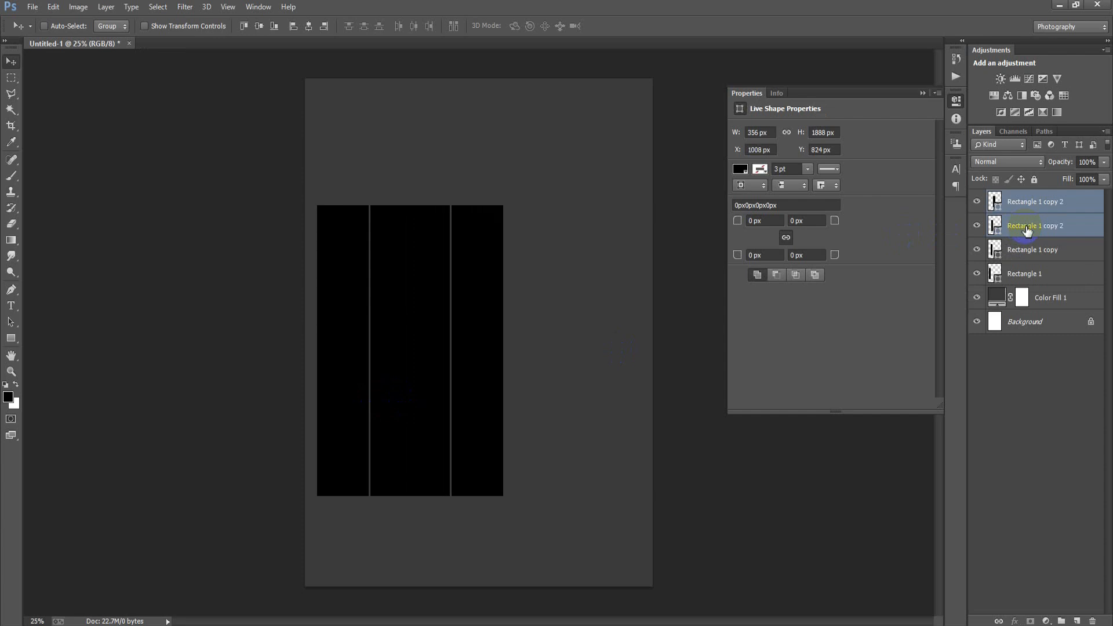
{"action": "key", "text": "shift+Right"}
{"action": "key", "text": "shift+Right"}
{"action": "key", "text": "shift+Right"}
{"action": "key", "text": "shift+Right"}
{"action": "key", "text": "shift+Right"}
{"action": "key", "text": "shift+Right"}
{"action": "key", "text": "shift+Right"}
{"action": "key", "text": "shift+Right"}
{"action": "key", "text": "shift+Right"}
{"action": "key", "text": "shift+Right"}
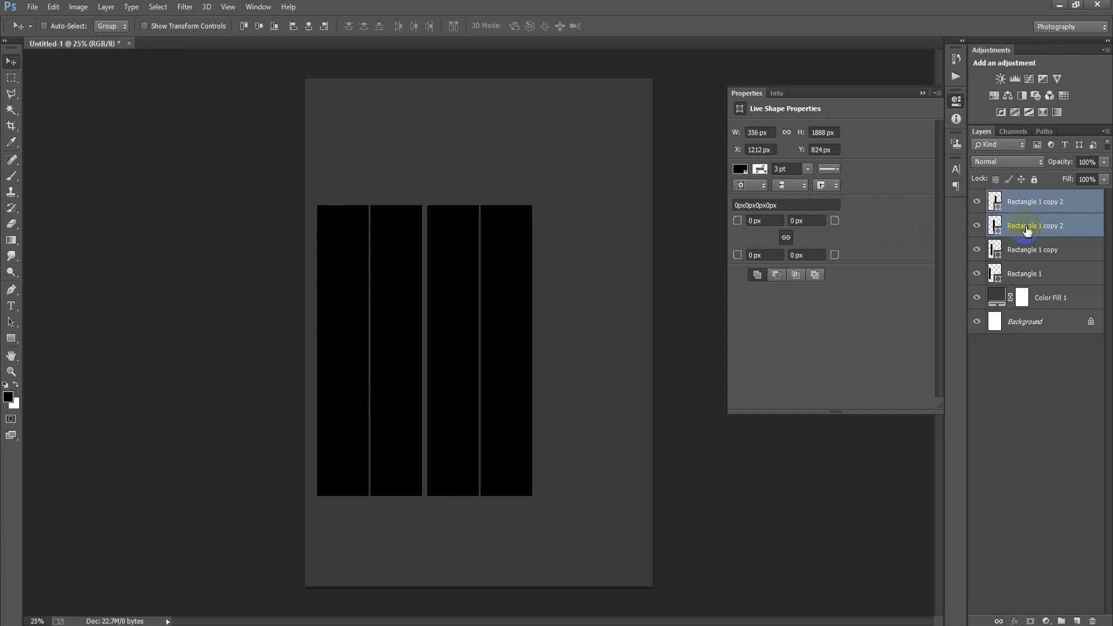
{"action": "key", "text": "shift+Left"}
{"action": "key", "text": "shift+Left"}
{"action": "key", "text": "shift+Left"}
{"action": "key", "text": "shift+Left"}
{"action": "key", "text": "Right"}
{"action": "key", "text": "Right"}
{"action": "key", "text": "Right"}
{"action": "key", "text": "Right"}
{"action": "key", "text": "Right"}
{"action": "key", "text": "Right"}
{"action": "key", "text": "Right"}
{"action": "key", "text": "Right"}
{"action": "key", "text": "Right"}
{"action": "key", "text": "Right"}
{"action": "key", "text": "Right"}
{"action": "key", "text": "Right"}
{"action": "key", "text": "Right"}
{"action": "key", "text": "Right"}
{"action": "key", "text": "Right"}
{"action": "key", "text": "Right"}
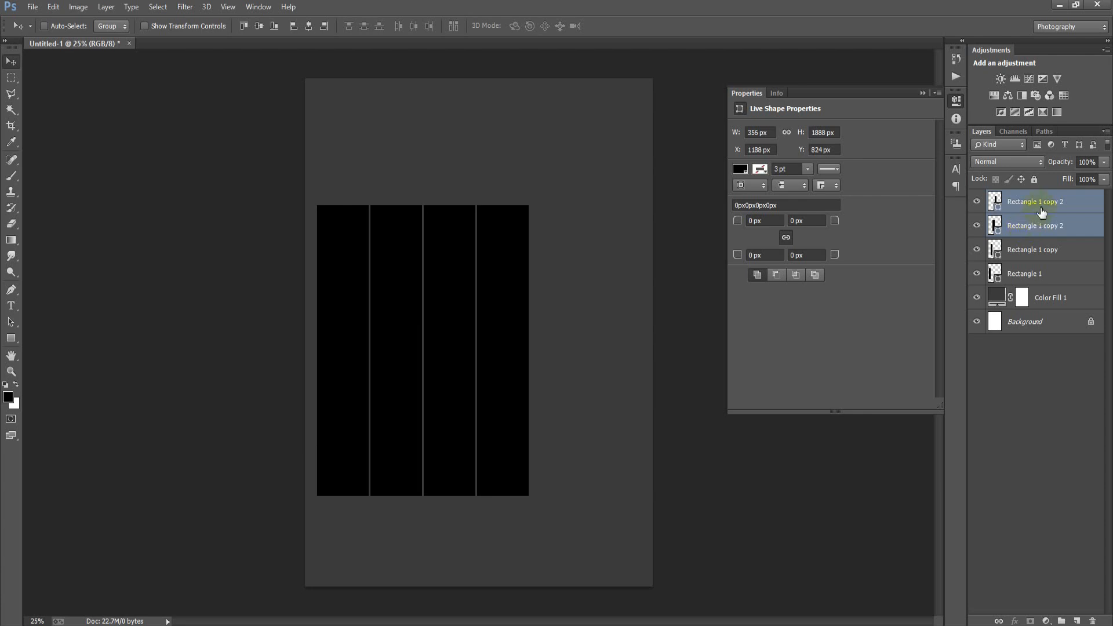
Duplicate the rightmost rectangle and shift the copy right to X 1556 px, keeping the same narrow gap
{"action": "key", "text": "ctrl+j"}
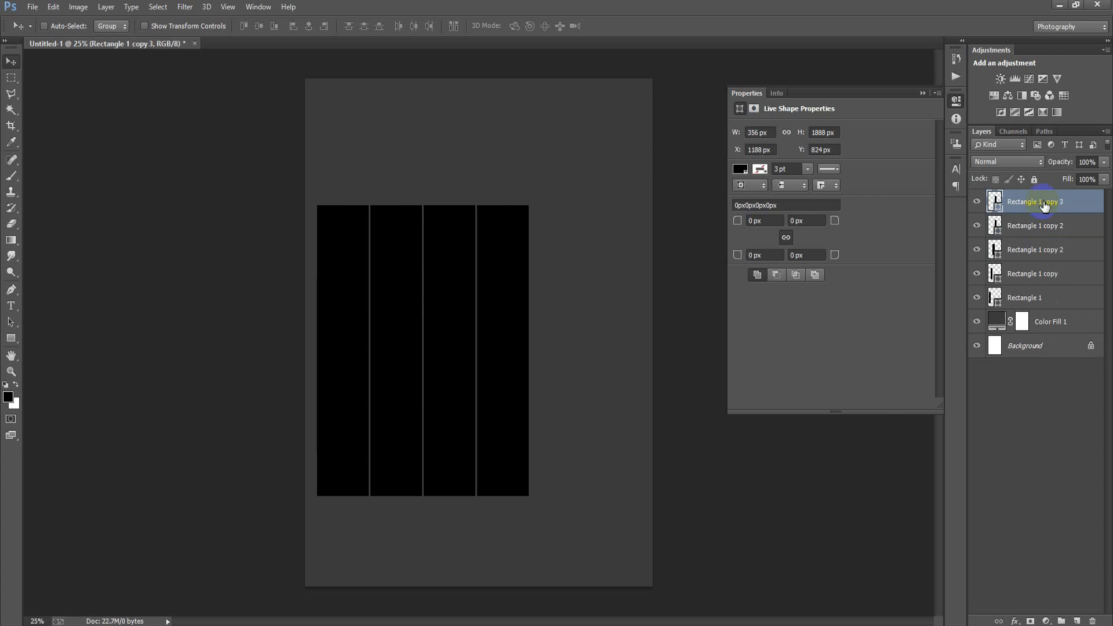
{"action": "key", "text": "Right"}
{"action": "key", "text": "Right"}
{"action": "key", "text": "Right"}
{"action": "key", "text": "Right"}
{"action": "key", "text": "Right"}
{"action": "key", "text": "Right"}
{"action": "key", "text": "Right"}
{"action": "key", "text": "Right"}
{"action": "key", "text": "Right"}
{"action": "key", "text": "Right"}
{"action": "key", "text": "Right"}
{"action": "key", "text": "Right"}
{"action": "key", "text": "Right"}
{"action": "key", "text": "Right"}
{"action": "key", "text": "Right"}
{"action": "key", "text": "Right"}
{"action": "key", "text": "Right"}
{"action": "key", "text": "Right"}
{"action": "key", "text": "Right"}
{"action": "key", "text": "Right"}
{"action": "key", "text": "Right"}
{"action": "key", "text": "Right"}
{"action": "key", "text": "Right"}
{"action": "key", "text": "Right"}
{"action": "key", "text": "Right"}
{"action": "key", "text": "Right"}
{"action": "key", "text": "Right"}
{"action": "key", "text": "Right"}
{"action": "key", "text": "Right"}
{"action": "key", "text": "Right"}
{"action": "key", "text": "Right"}
{"action": "key", "text": "Right"}
{"action": "key", "text": "Right"}
{"action": "key", "text": "Right"}
{"action": "key", "text": "Right"}
{"action": "key", "text": "Right"}
{"action": "key", "text": "Right"}
{"action": "key", "text": "Right"}
{"action": "key", "text": "Right"}
{"action": "key", "text": "Right"}
{"action": "key", "text": "Right"}
{"action": "key", "text": "Right"}
{"action": "key", "text": "Right"}
{"action": "key", "text": "Right"}
{"action": "key", "text": "Right"}
{"action": "key", "text": "Right"}
{"action": "key", "text": "Right"}
{"action": "key", "text": "Right"}
{"action": "key", "text": "Right"}
{"action": "key", "text": "Right"}
{"action": "key", "text": "Right"}
{"action": "key", "text": "Right"}
{"action": "key", "text": "Right"}
{"action": "key", "text": "Right"}
{"action": "key", "text": "Right"}
{"action": "key", "text": "Right"}
{"action": "key", "text": "Right"}
{"action": "key", "text": "Right"}
{"action": "key", "text": "Left"}
{"action": "key", "text": "Left"}
{"action": "key", "text": "Left"}
{"action": "key", "text": "Left"}
{"action": "key", "text": "Left"}
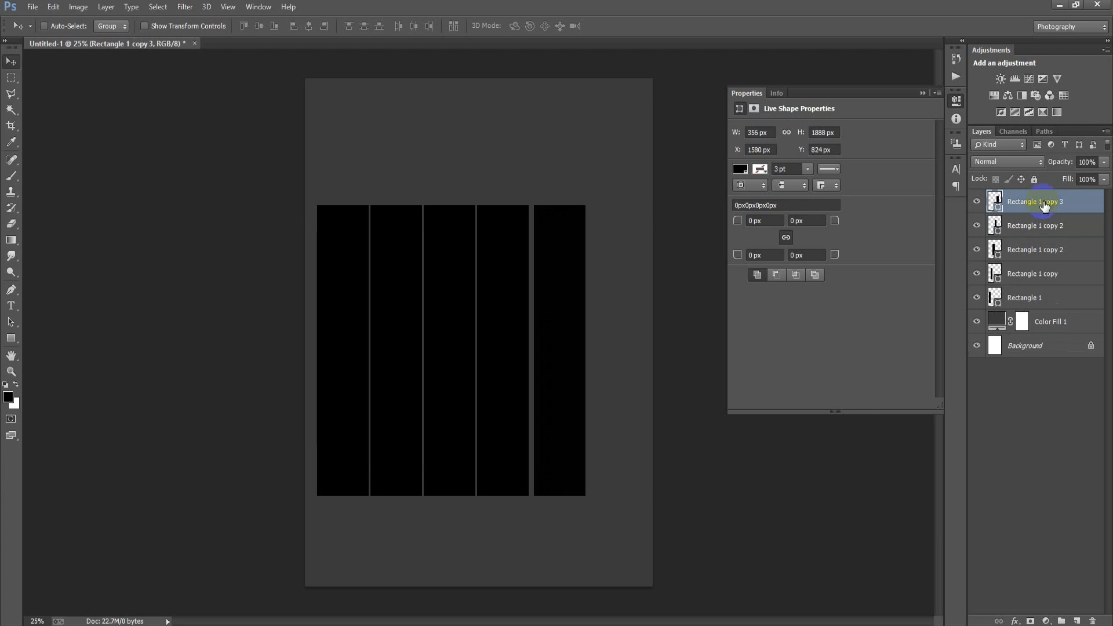
{"action": "key", "text": "Left"}
{"action": "key", "text": "Left"}
{"action": "key", "text": "Left"}
{"action": "key", "text": "Left"}
{"action": "key", "text": "Left"}
{"action": "key", "text": "Left"}
{"action": "key", "text": "Left"}
{"action": "key", "text": "Left"}
{"action": "key", "text": "Left"}
{"action": "key", "text": "Left"}
{"action": "key", "text": "Left"}
{"action": "key", "text": "Left"}
{"action": "key", "text": "Left"}
{"action": "key", "text": "Left"}
{"action": "key", "text": "Left"}
{"action": "key", "text": "Left"}
{"action": "key", "text": "Left"}
{"action": "key", "text": "Left"}
{"action": "key", "text": "Left"}
{"action": "key", "text": "Left"}
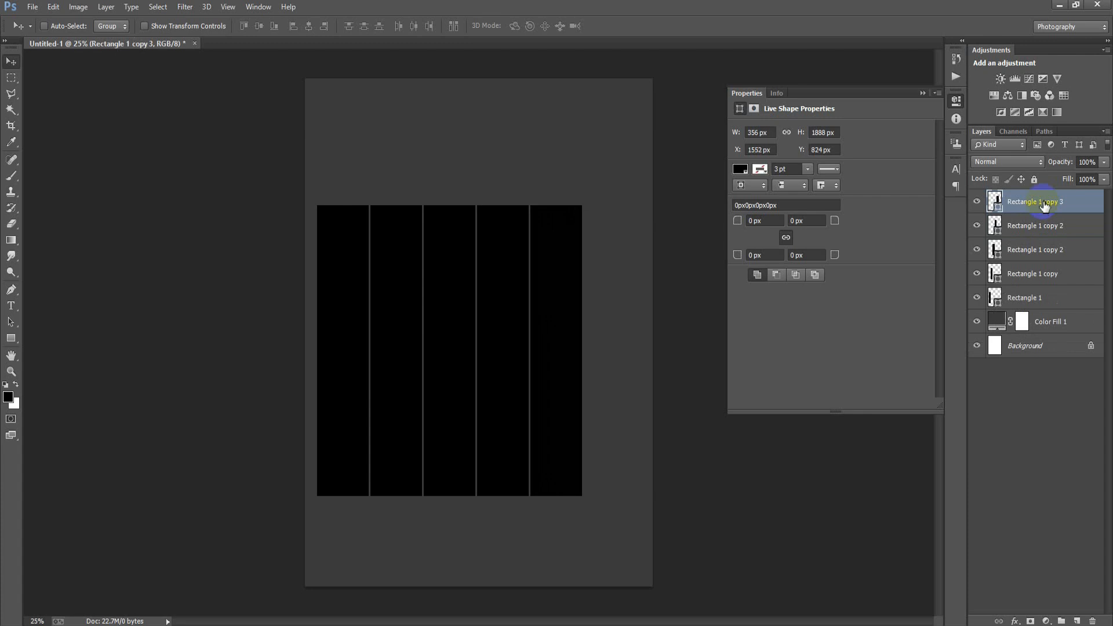
Move all five rectangles together right and up to centre the row on the canvas, the rightmost at X 1752, Y 756 px, and collapse the shape properties
{"action": "left_click", "coordinate": [1029, 301], "text": "shift"}
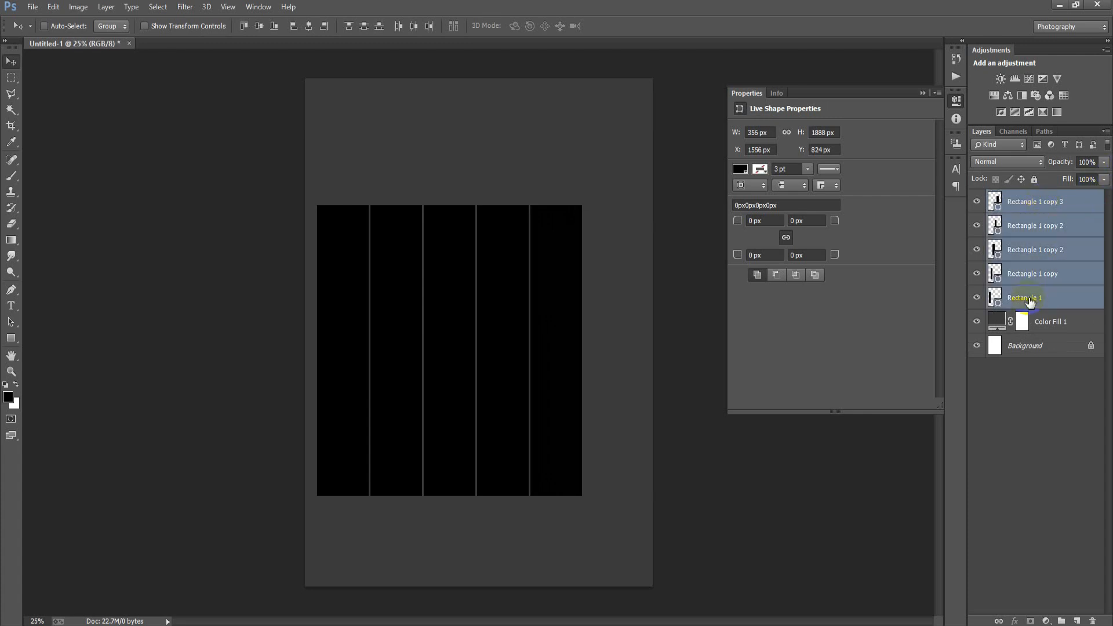
{"action": "key", "text": "Right"}
{"action": "key", "text": "Right"}
{"action": "key", "text": "Right"}
{"action": "key", "text": "Right"}
{"action": "key", "text": "Right"}
{"action": "key", "text": "Right"}
{"action": "key", "text": "Right"}
{"action": "key", "text": "Right"}
{"action": "key", "text": "Right"}
{"action": "key", "text": "Right"}
{"action": "key", "text": "Right"}
{"action": "key", "text": "Right"}
{"action": "key", "text": "Right"}
{"action": "key", "text": "Right"}
{"action": "key", "text": "Right"}
{"action": "key", "text": "Right"}
{"action": "key", "text": "Right"}
{"action": "key", "text": "Right"}
{"action": "key", "text": "Right"}
{"action": "key", "text": "Right"}
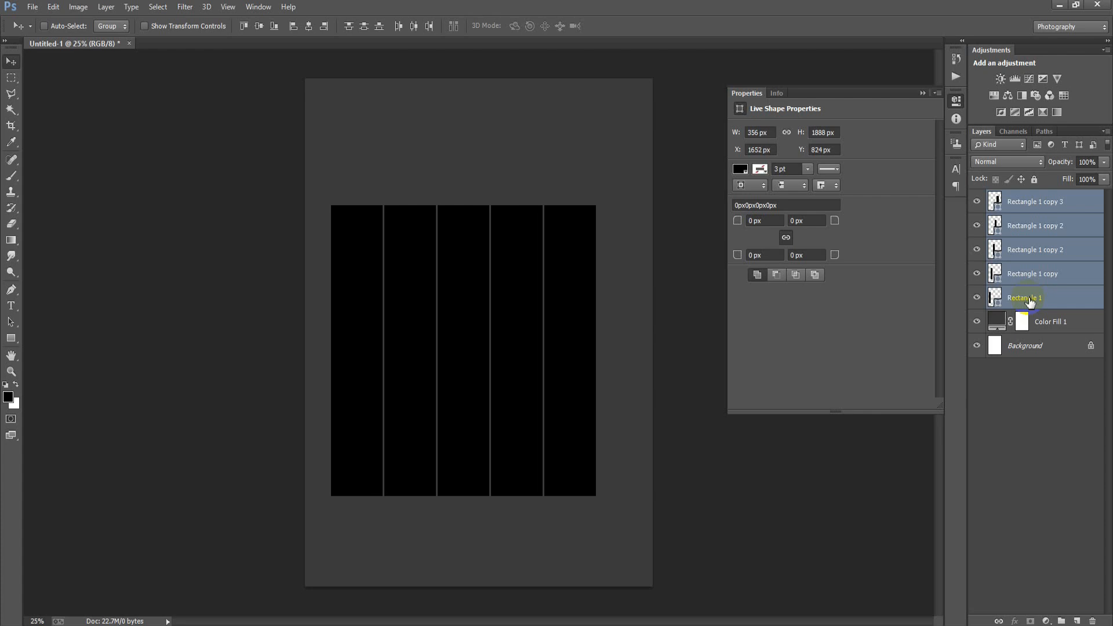
{"action": "key", "text": "Right"}
{"action": "key", "text": "Right"}
{"action": "key", "text": "Right"}
{"action": "key", "text": "Right"}
{"action": "key", "text": "Right"}
{"action": "key", "text": "Right"}
{"action": "key", "text": "Right"}
{"action": "key", "text": "Right"}
{"action": "key", "text": "Right"}
{"action": "key", "text": "Right"}
{"action": "key", "text": "Up"}
{"action": "key", "text": "Up"}
{"action": "key", "text": "Up"}
{"action": "key", "text": "Up"}
{"action": "key", "text": "Up"}
{"action": "key", "text": "Up"}
{"action": "key", "text": "Up"}
{"action": "key", "text": "Up"}
{"action": "key", "text": "Up"}
{"action": "key", "text": "Up"}
{"action": "key", "text": "Up"}
{"action": "key", "text": "Up"}
{"action": "key", "text": "Up"}
{"action": "key", "text": "Up"}
{"action": "key", "text": "Up"}
{"action": "key", "text": "Right"}
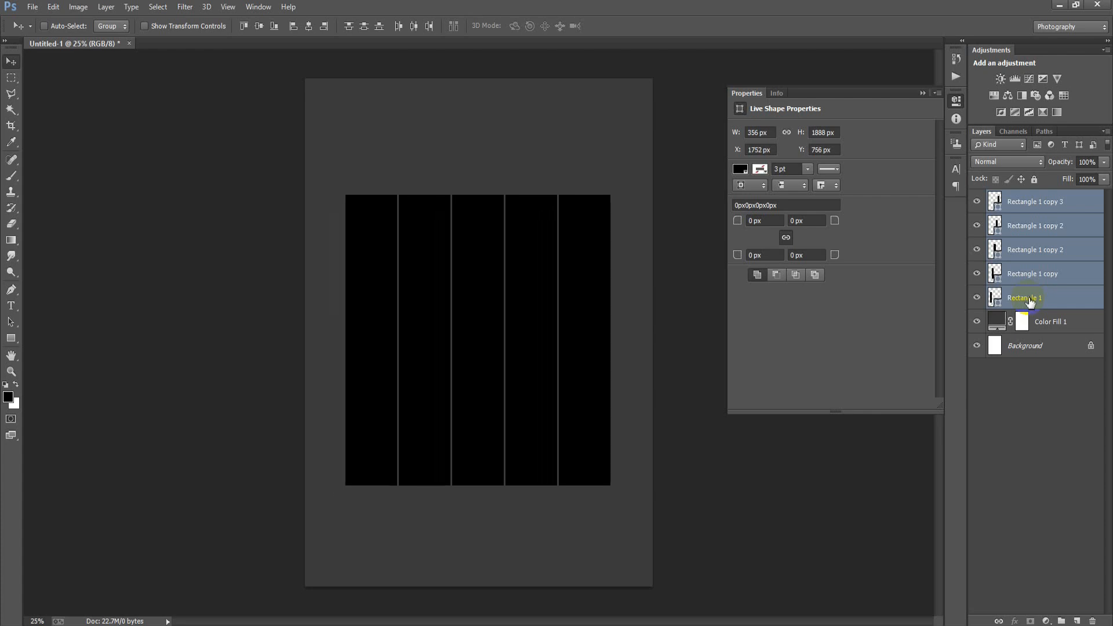
{"action": "left_click", "coordinate": [924, 93]}
Change the fill color of the first rectangle from the left, Rectangle 1, to red F90400
{"action": "left_click", "coordinate": [1027, 300]}
{"action": "left_click", "coordinate": [984, 298], "text": "ctrl"}
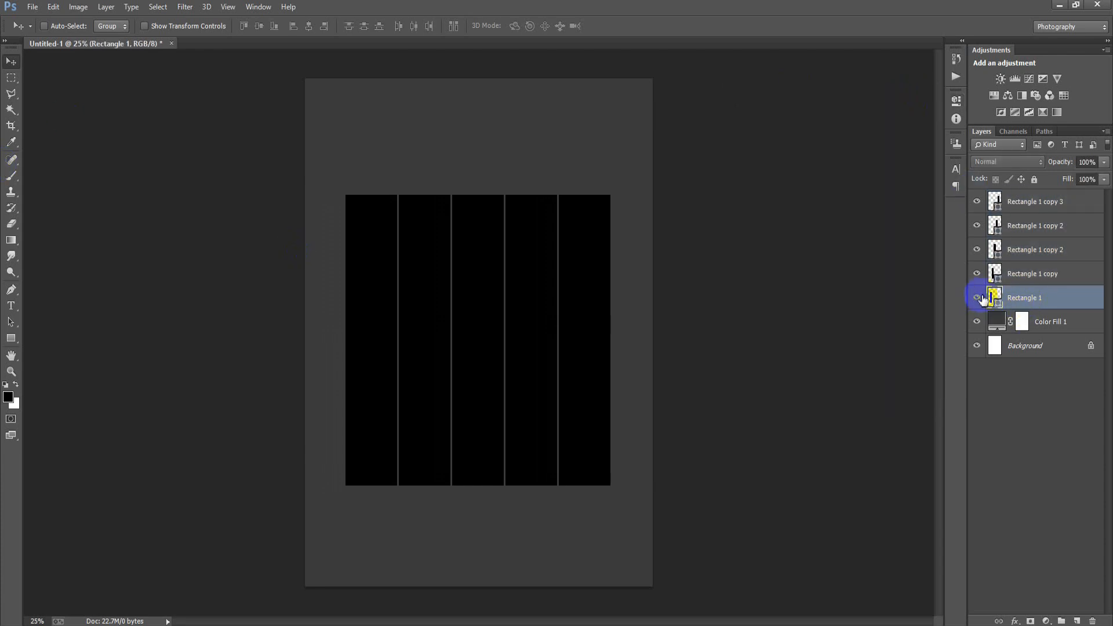
{"action": "double_click", "coordinate": [995, 298]}
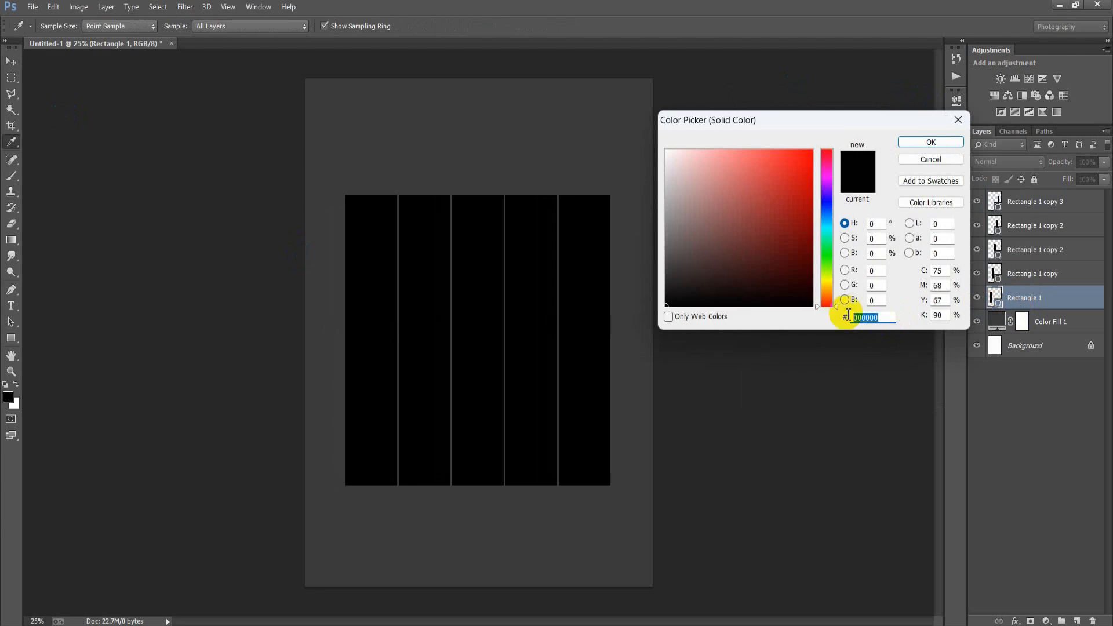
{"action": "type", "text": "F"}
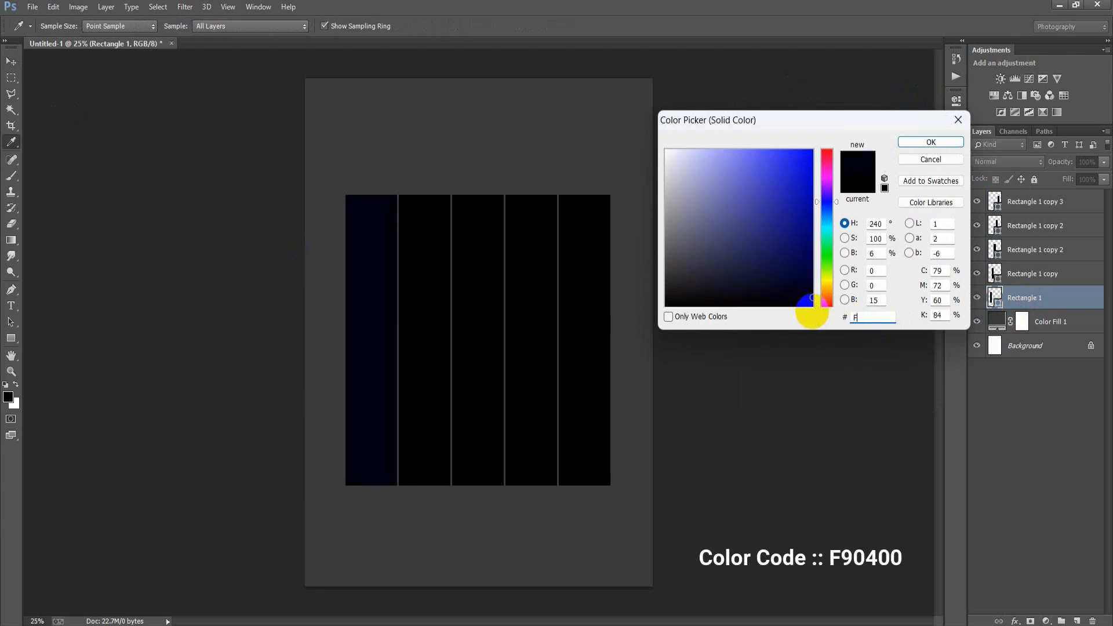
{"action": "type", "text": "90400"}
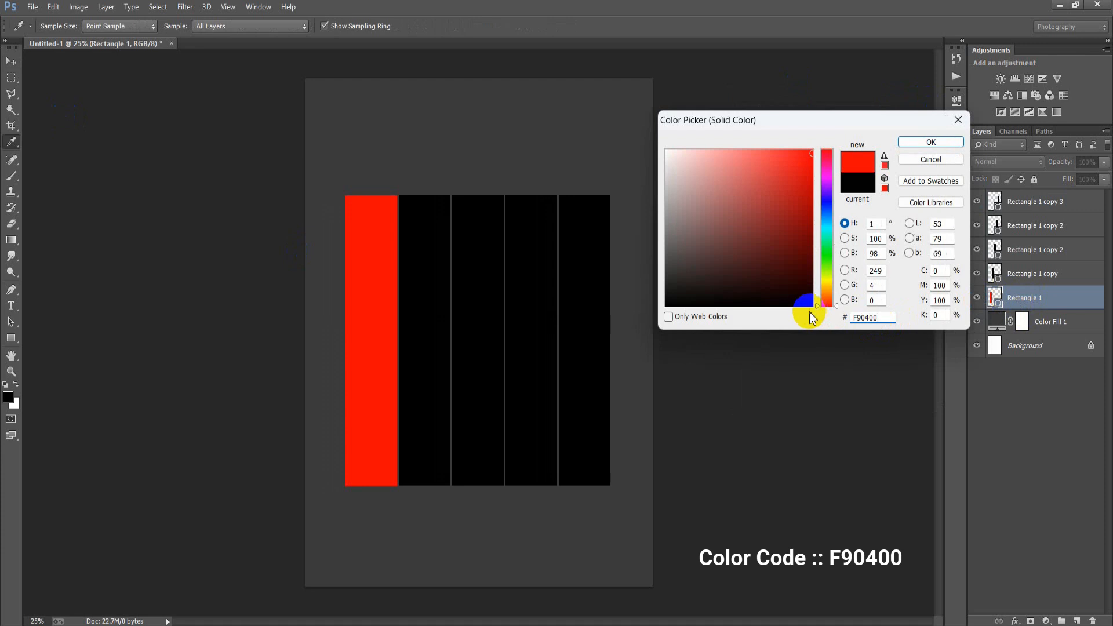
{"action": "left_click", "coordinate": [910, 142]}
Change the fill color of the second rectangle from the left, Rectangle 1 copy, to orange EC5312
{"action": "left_click", "coordinate": [995, 274]}
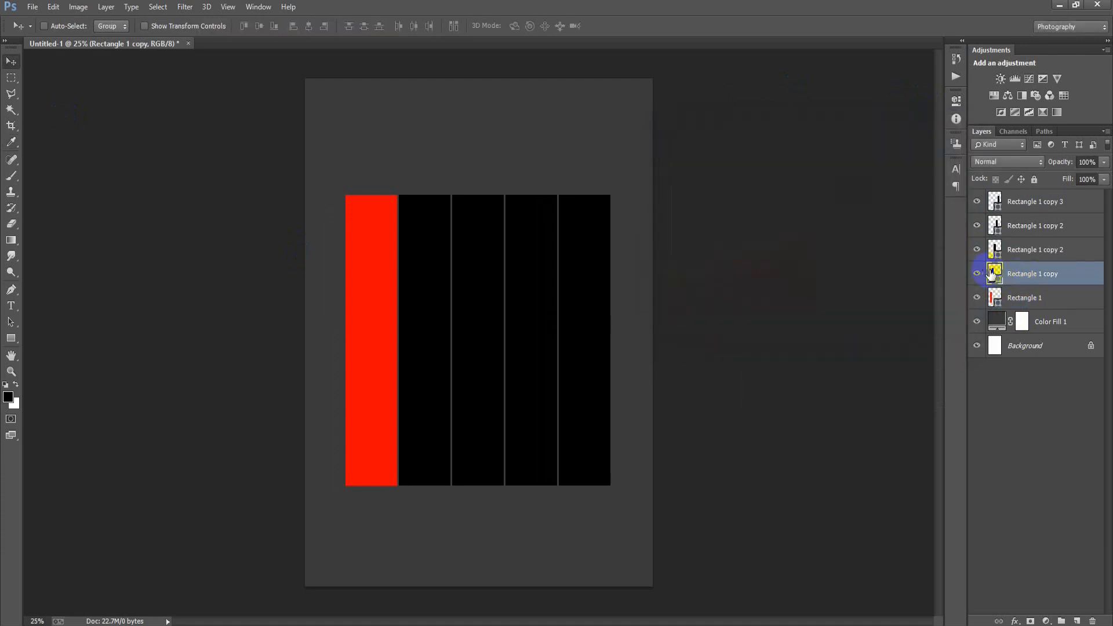
{"action": "double_click", "coordinate": [993, 274]}
{"action": "left_click", "coordinate": [878, 317]}
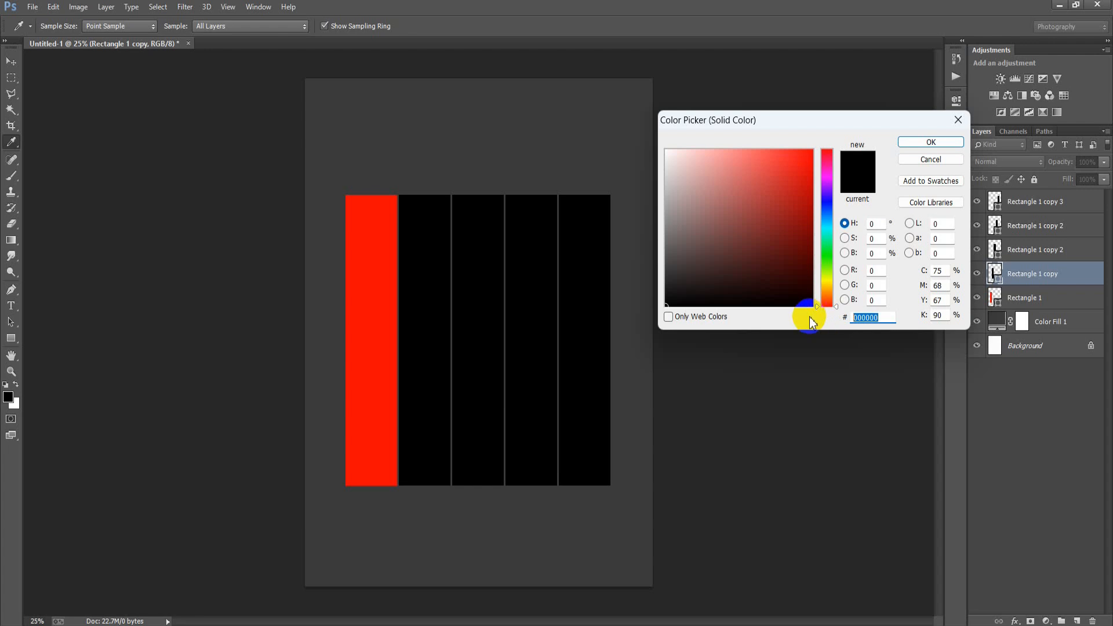
{"action": "type", "text": "EC"}
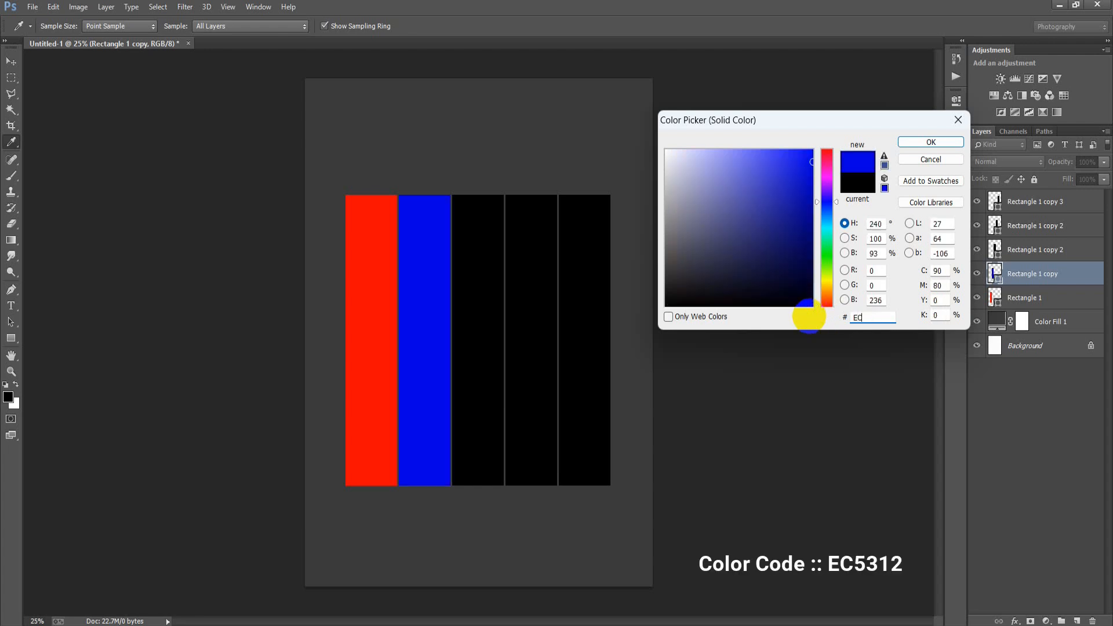
{"action": "type", "text": "5312"}
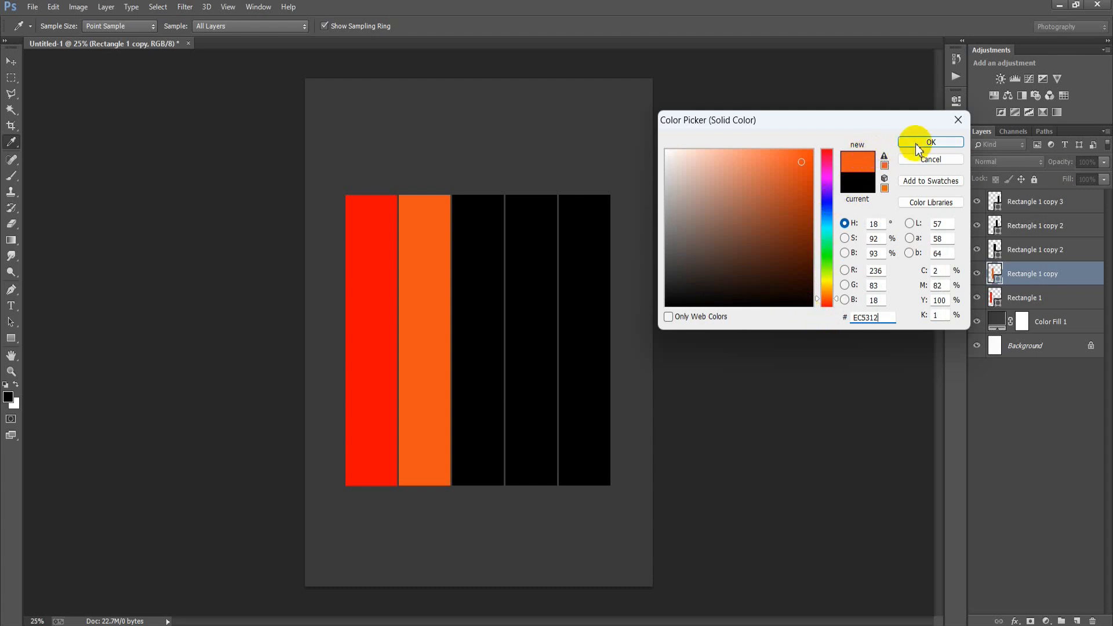
{"action": "left_click", "coordinate": [918, 148]}
Change the fill color of the middle rectangle in the row to light orange FD9A48
{"action": "double_click", "coordinate": [995, 250]}
{"action": "left_click", "coordinate": [886, 317]}
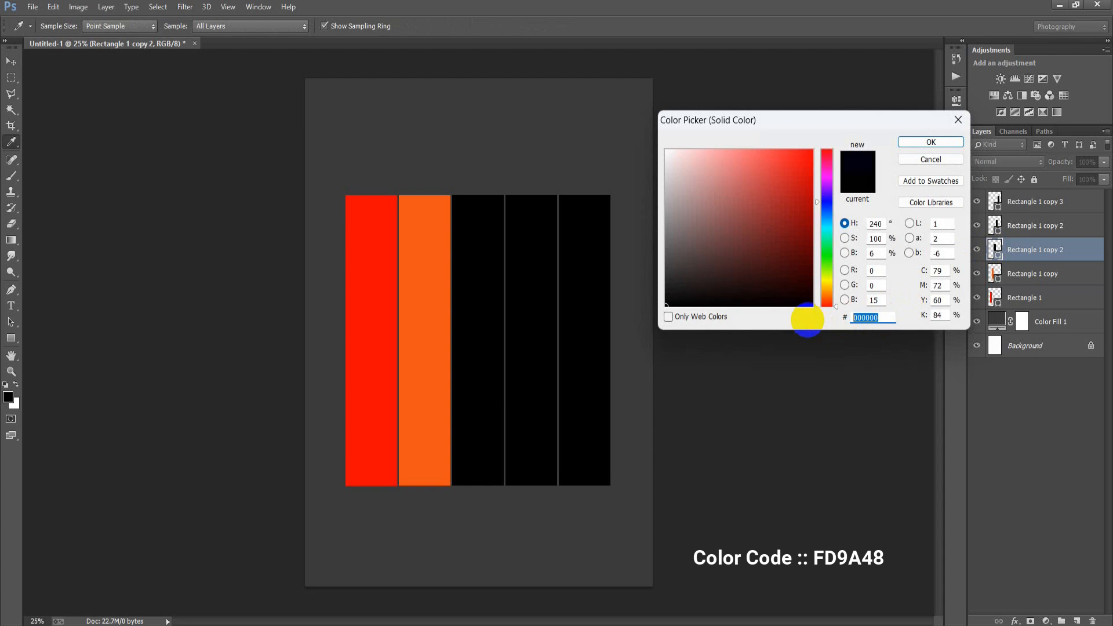
{"action": "type", "text": "FD9A48"}
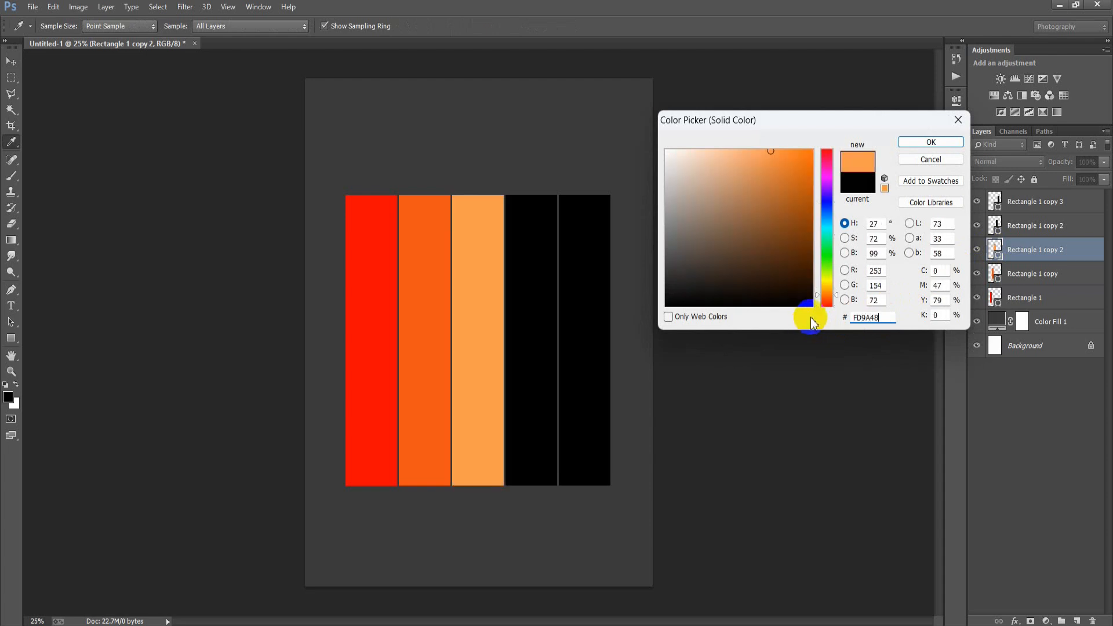
{"action": "left_click", "coordinate": [925, 143]}
Change the fill color of the fourth rectangle from the left to teal 57B2A4
{"action": "left_click", "coordinate": [1018, 229]}
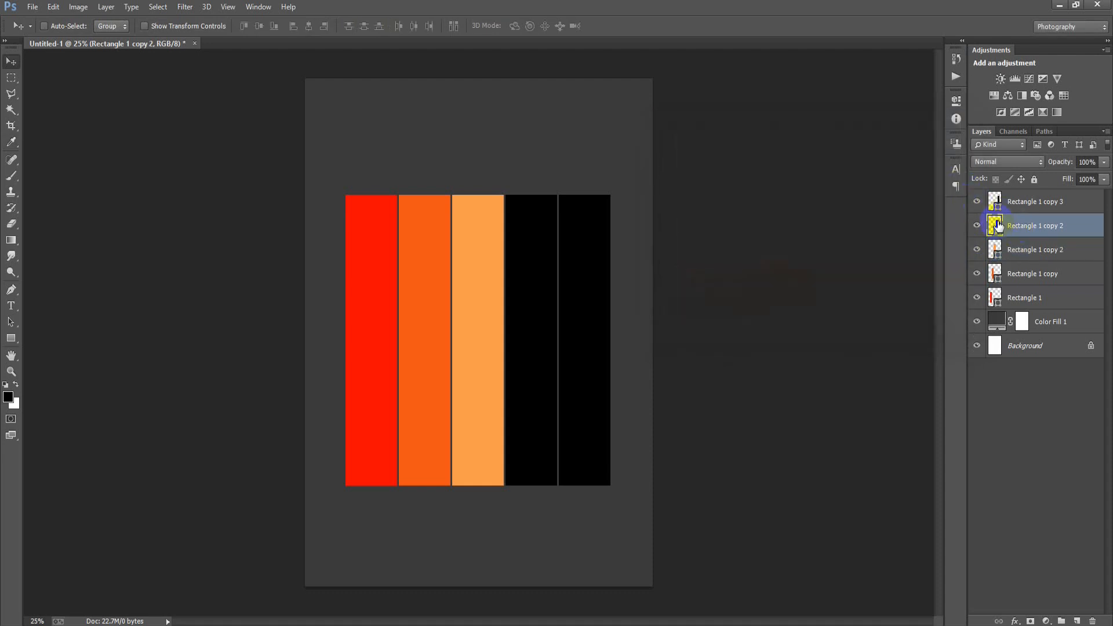
{"action": "double_click", "coordinate": [995, 226]}
{"action": "double_click", "coordinate": [877, 318]}
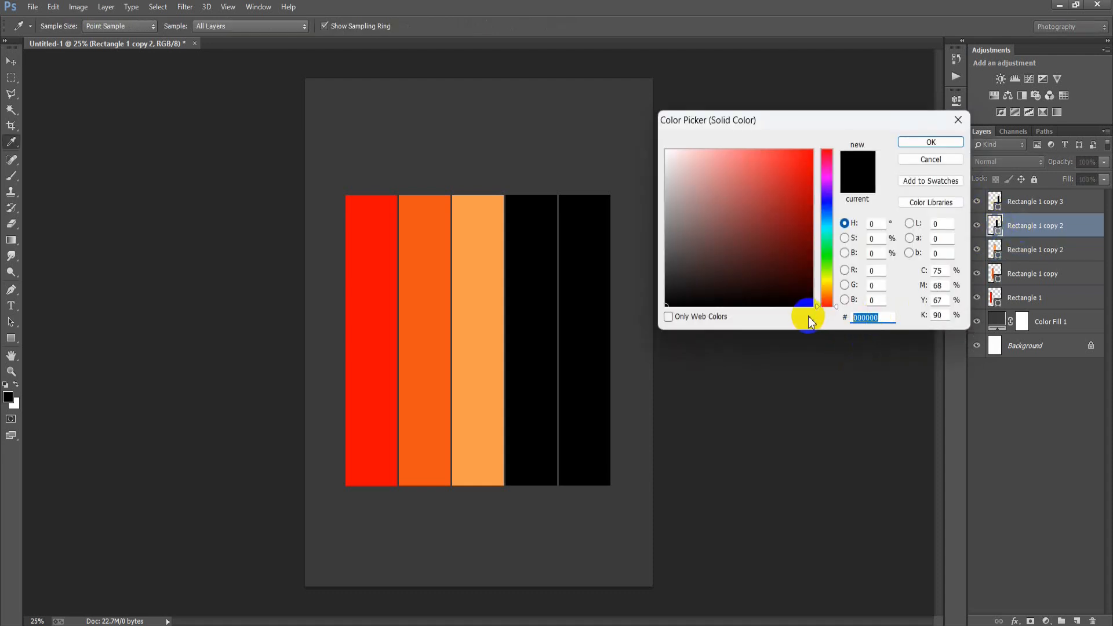
{"action": "type", "text": "57"}
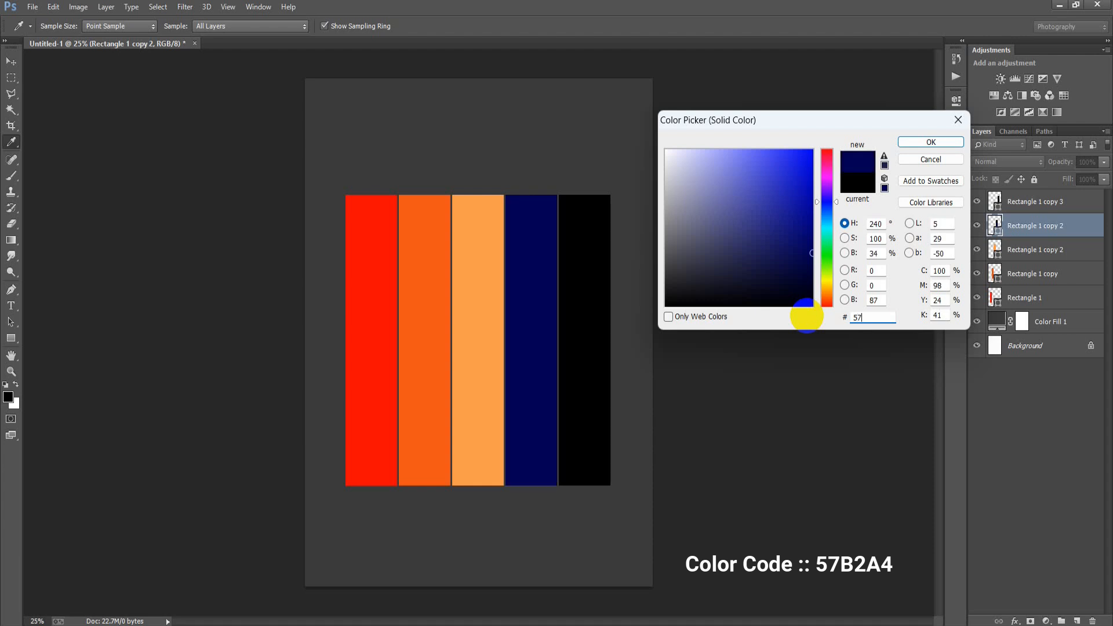
{"action": "type", "text": "B2A4"}
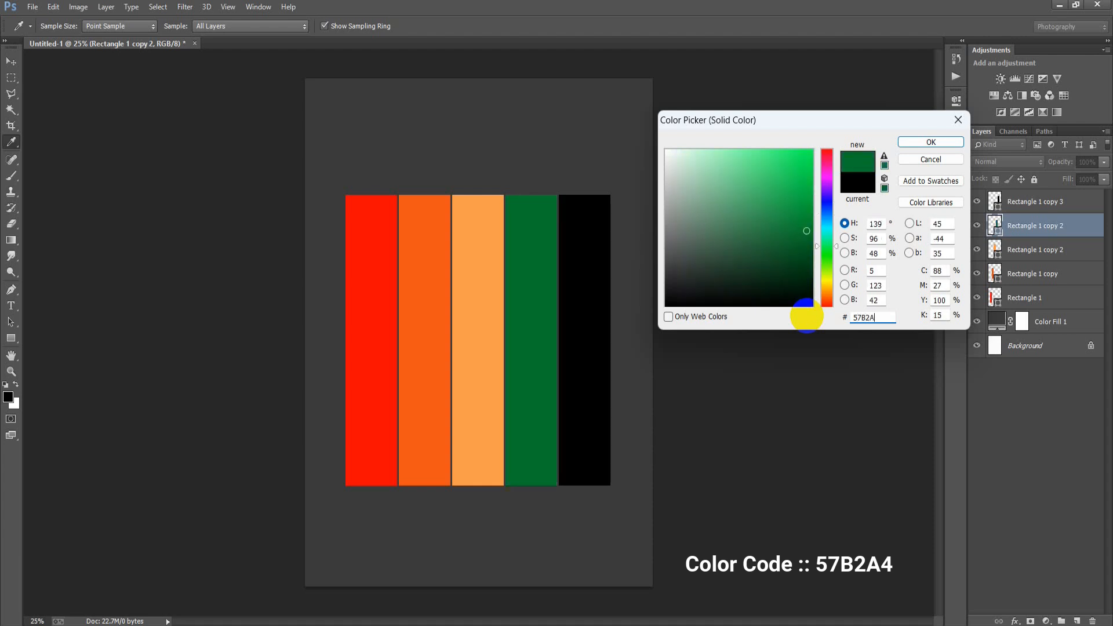
{"action": "left_click", "coordinate": [912, 144]}
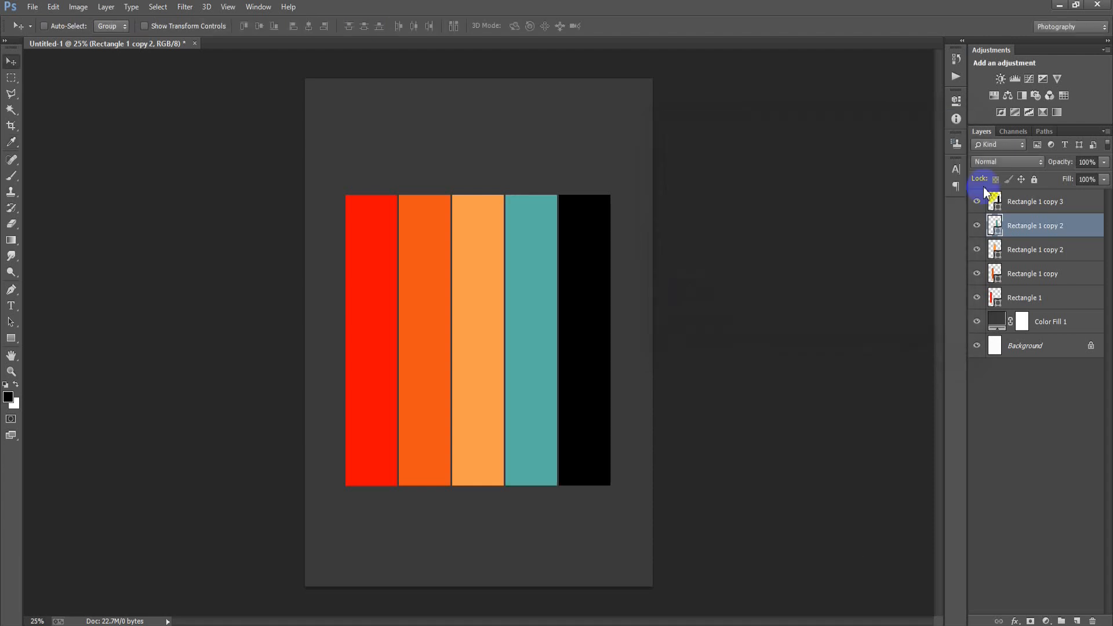
Change the fill color of the rightmost rectangle, Rectangle 1 copy 3, to blue 0395AD
{"action": "double_click", "coordinate": [995, 201]}
{"action": "double_click", "coordinate": [887, 318]}
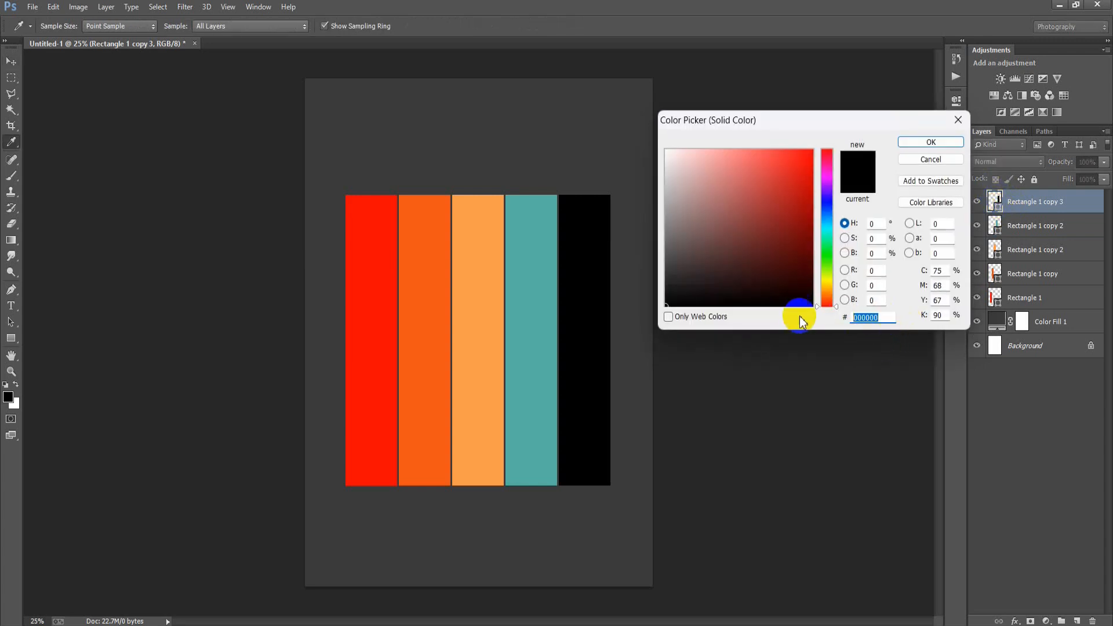
{"action": "type", "text": "0"}
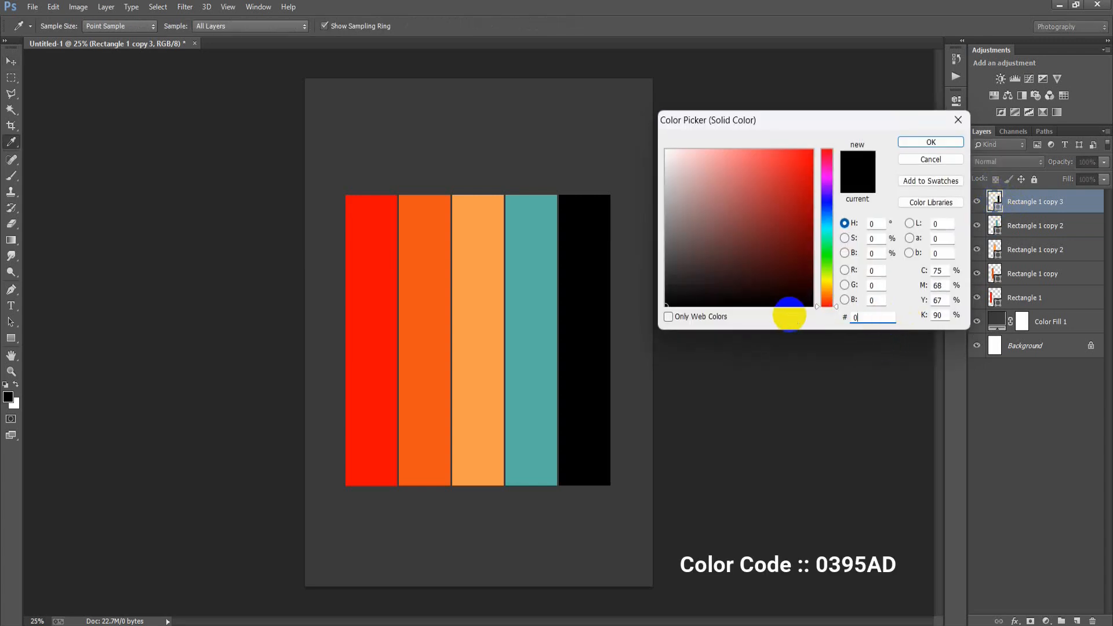
{"action": "type", "text": "395"}
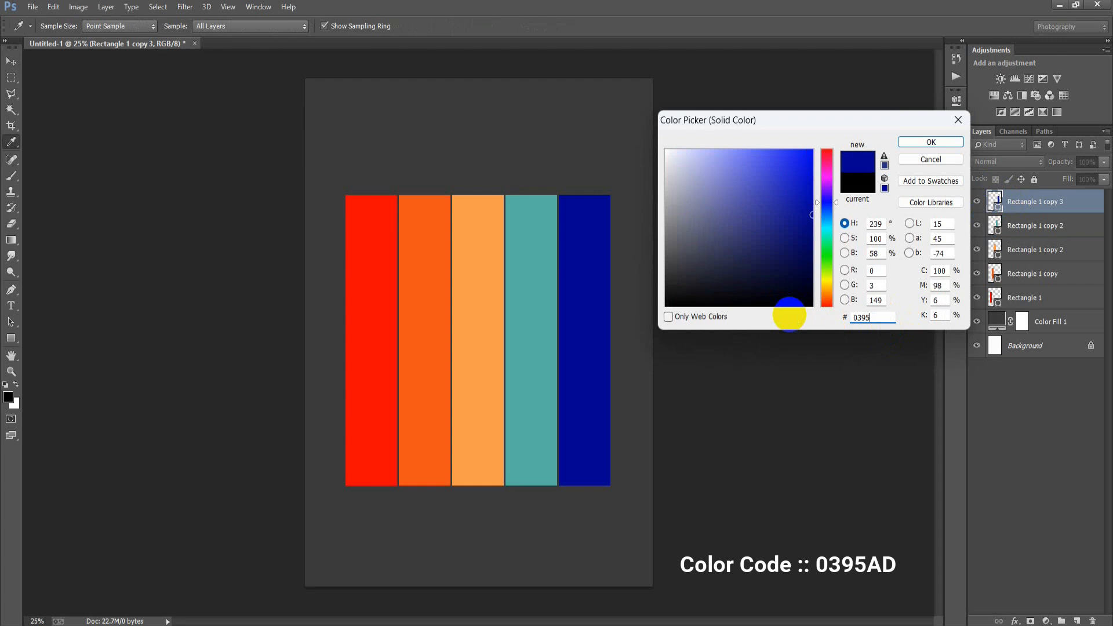
{"action": "type", "text": "AD"}
{"action": "left_click", "coordinate": [922, 144]}
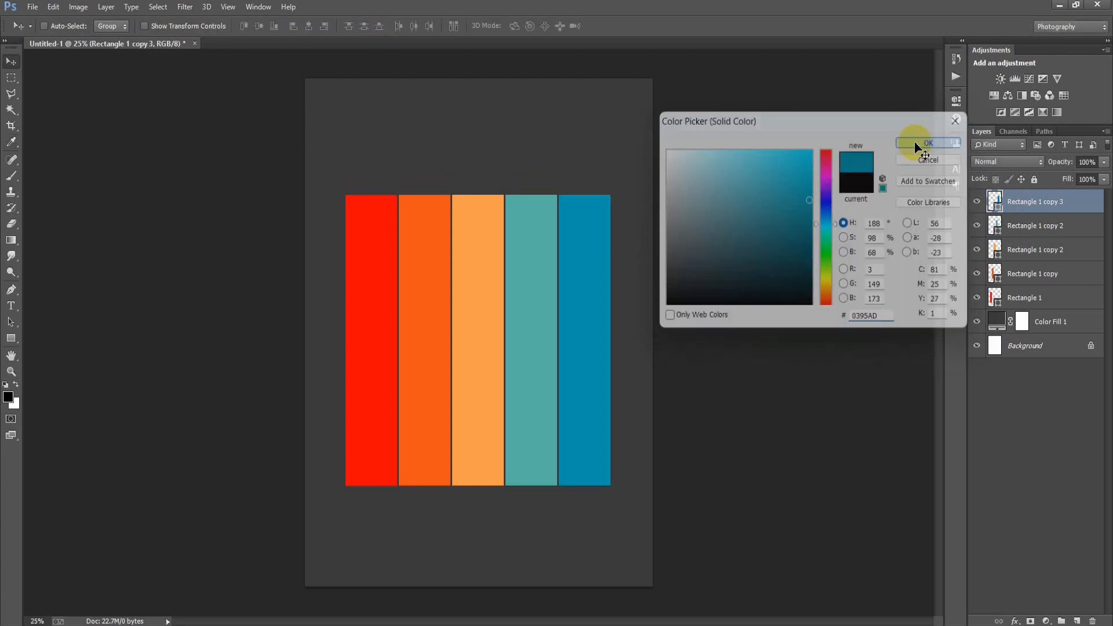
Rasterize the five rectangle layers and merge them into a single layer
{"action": "left_click", "coordinate": [1025, 298], "text": "shift"}
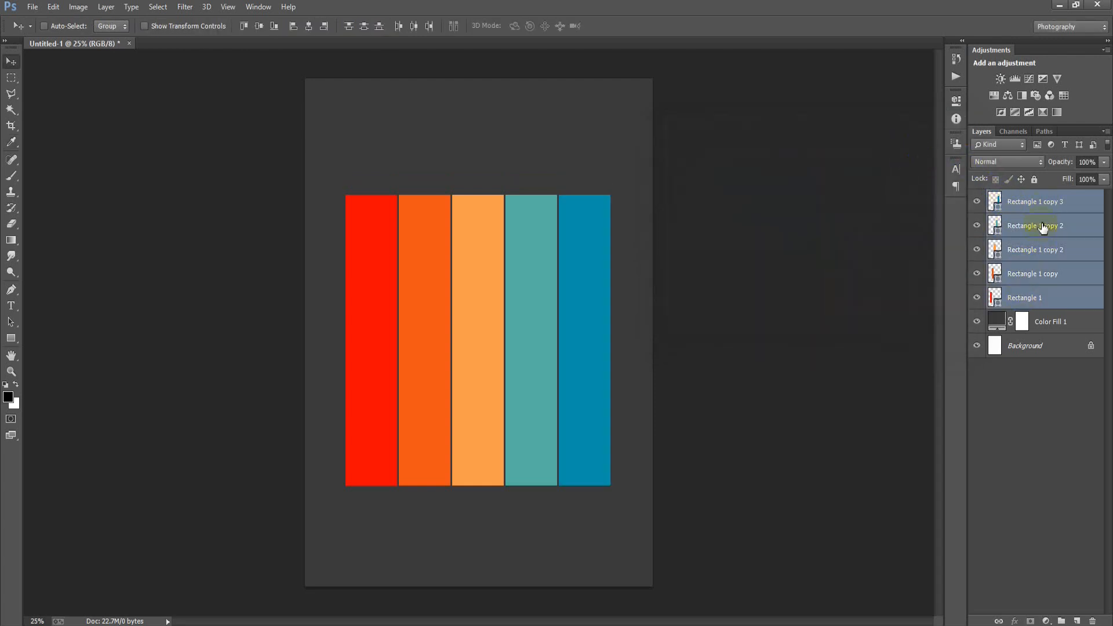
{"action": "right_click", "coordinate": [1039, 238]}
{"action": "left_click", "coordinate": [771, 206]}
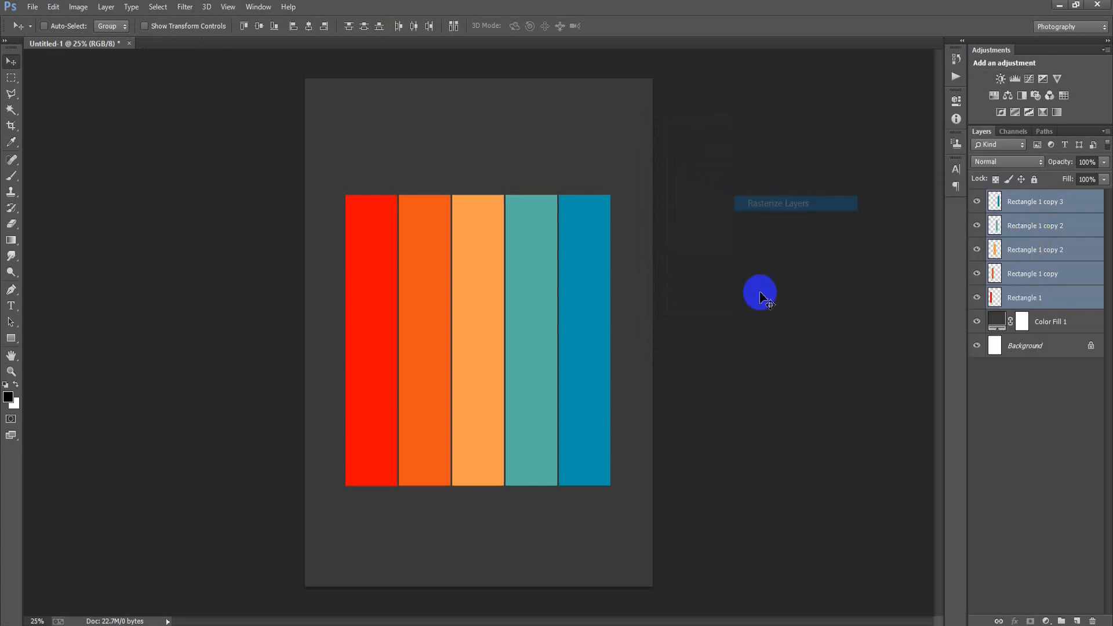
{"action": "key", "text": "ctrl+e"}
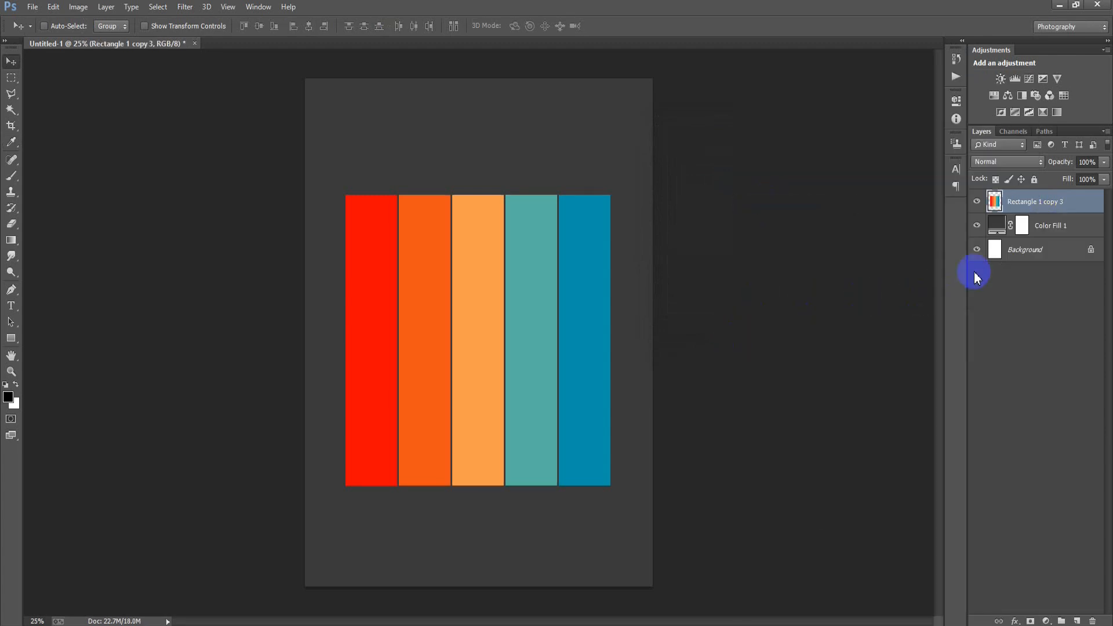
Align the merged striped panel layer to the horizontal center of the Background layer
{"action": "left_click", "coordinate": [1018, 258], "text": "ctrl"}
{"action": "left_click", "coordinate": [314, 25]}
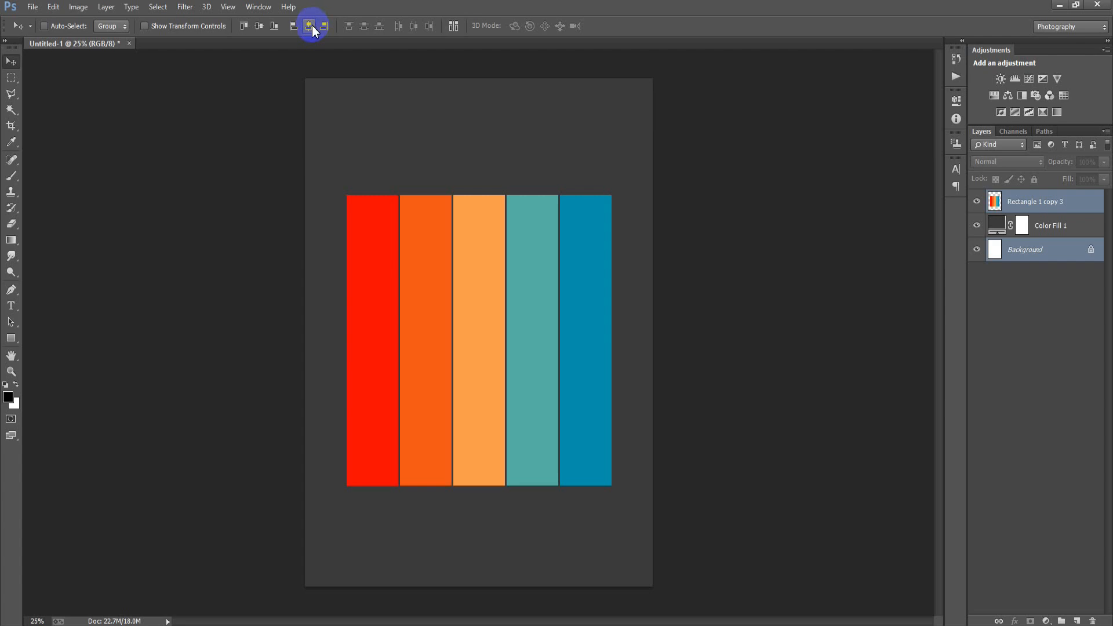
{"action": "left_click", "coordinate": [1015, 211]}
Place the grass silhouette file 4 as a linked image above the striped panels
{"action": "left_click", "coordinate": [32, 7]}
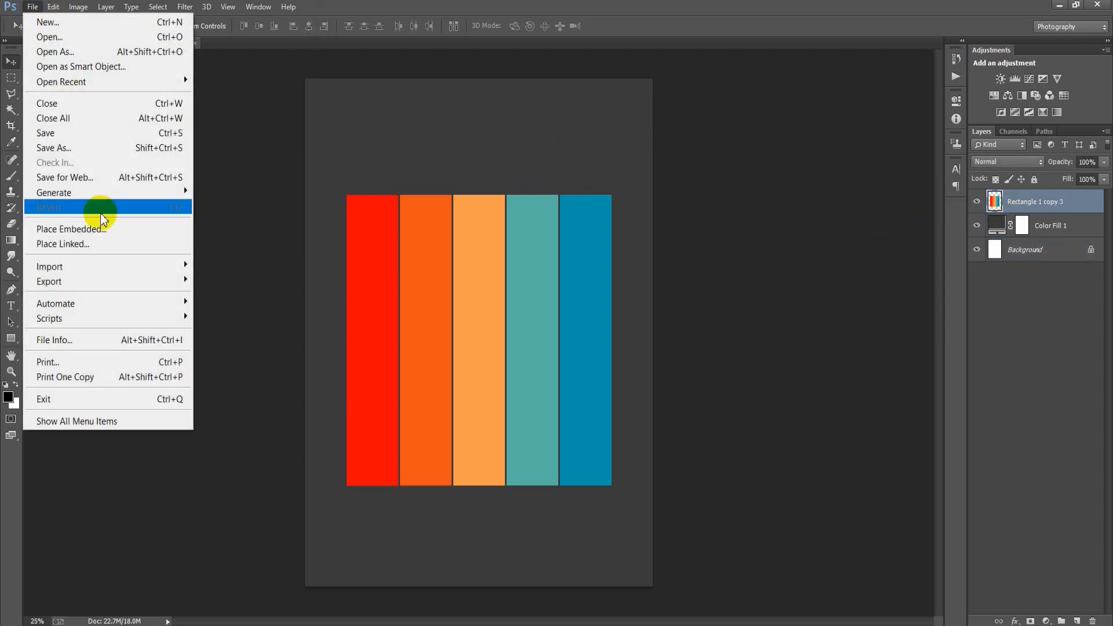
{"action": "left_click", "coordinate": [99, 241]}
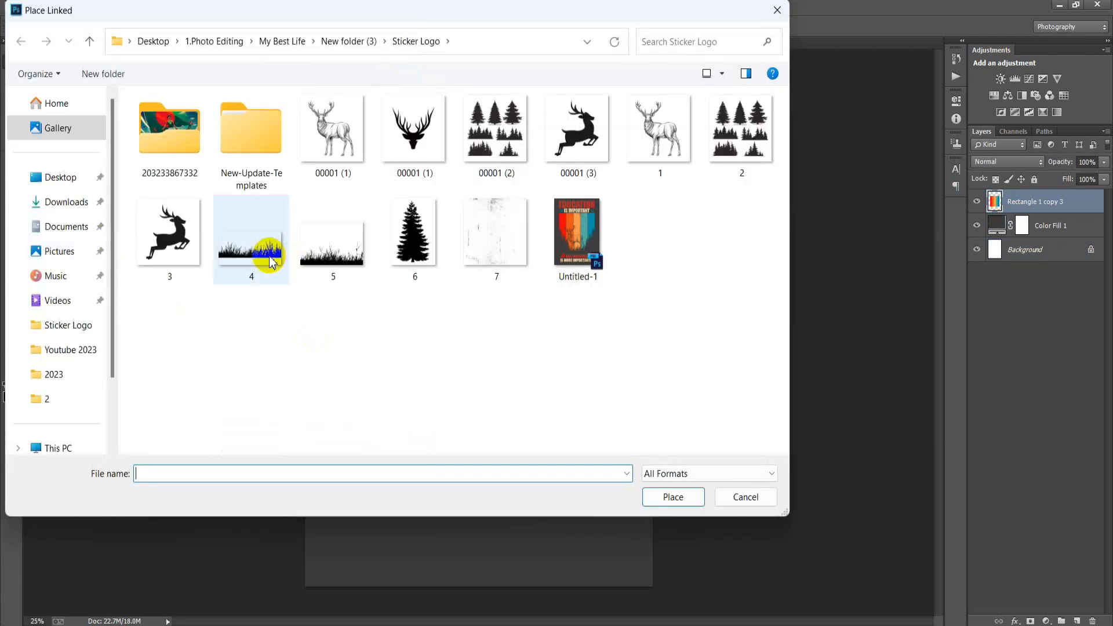
{"action": "left_click", "coordinate": [304, 260]}
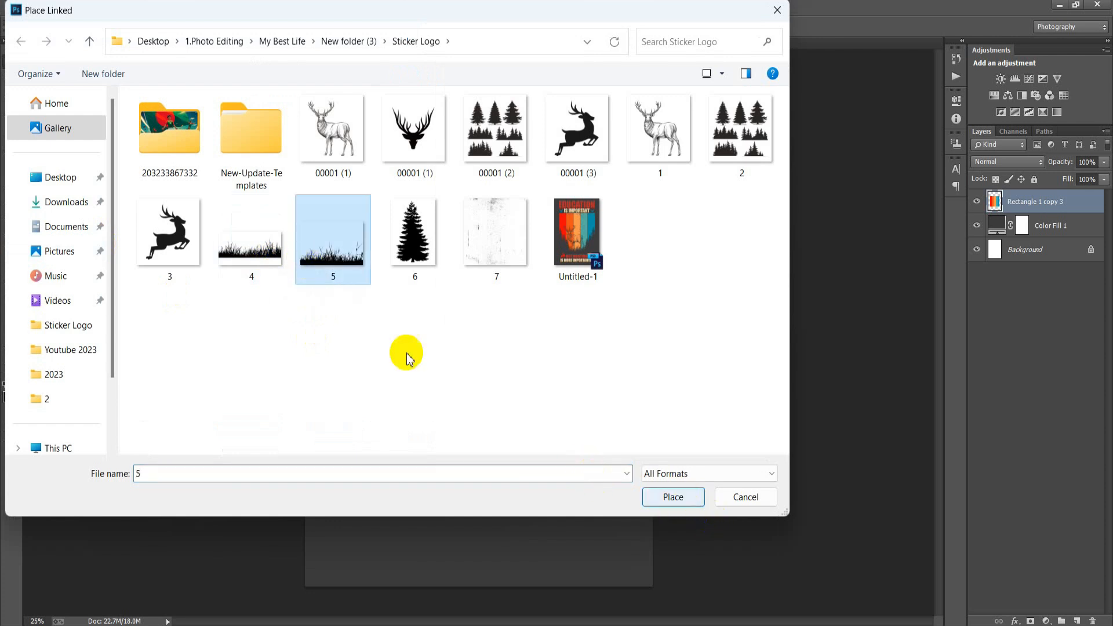
{"action": "left_click", "coordinate": [248, 262]}
{"action": "left_click", "coordinate": [673, 497]}
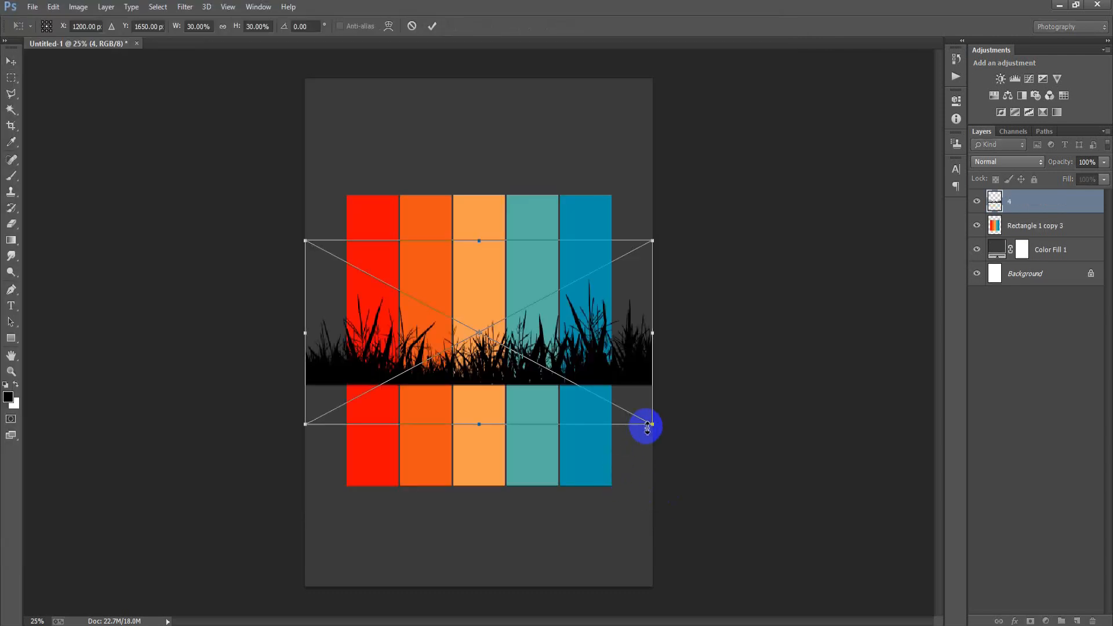
Scale the grass to about 23.7% and align its base with the lower edge of the striped panels
{"action": "left_click_drag", "start_coordinate": [650, 425], "coordinate": [612, 406]}
{"action": "left_click_drag", "start_coordinate": [586, 350], "coordinate": [592, 465]}
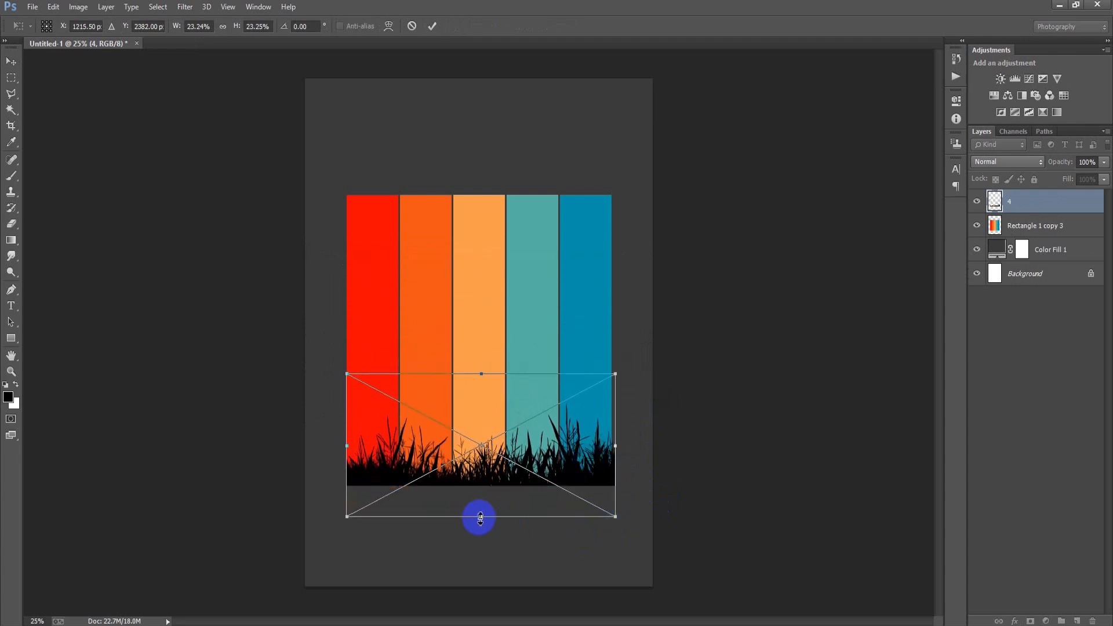
{"action": "left_click_drag", "start_coordinate": [614, 519], "coordinate": [619, 520]}
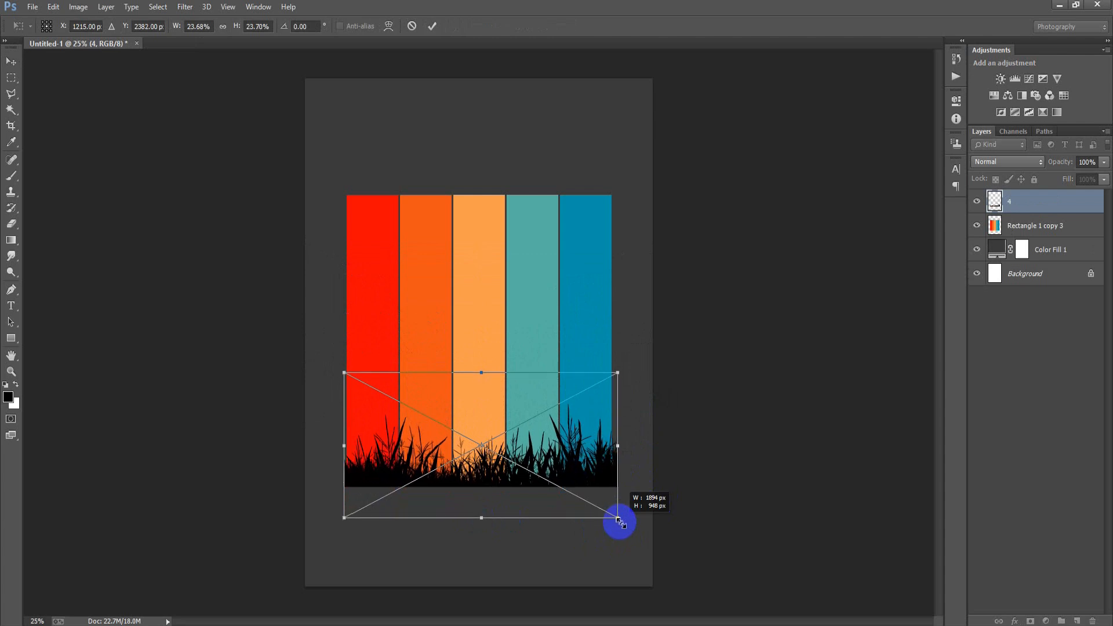
{"action": "left_click", "coordinate": [432, 26]}
{"action": "key", "text": "Up"}
{"action": "key", "text": "Up"}
{"action": "key", "text": "Up"}
{"action": "key", "text": "Up"}
{"action": "key", "text": "Up"}
{"action": "key", "text": "Up"}
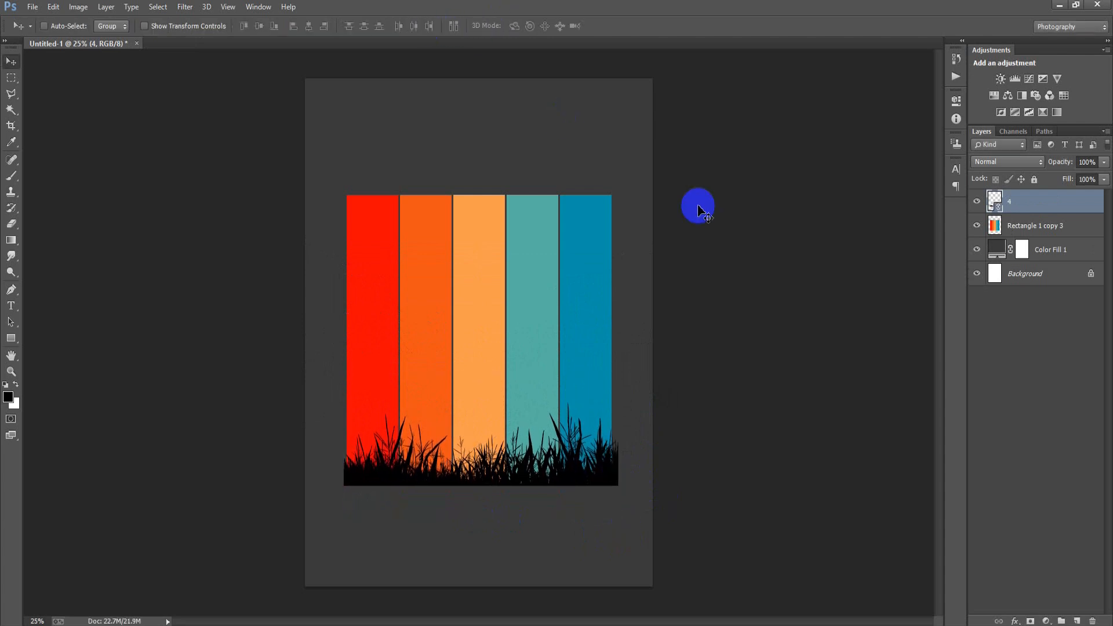
Place the pine tree file 6 as a linked image directly above the Rectangle 1 copy 3 layer
{"action": "left_click", "coordinate": [1026, 227]}
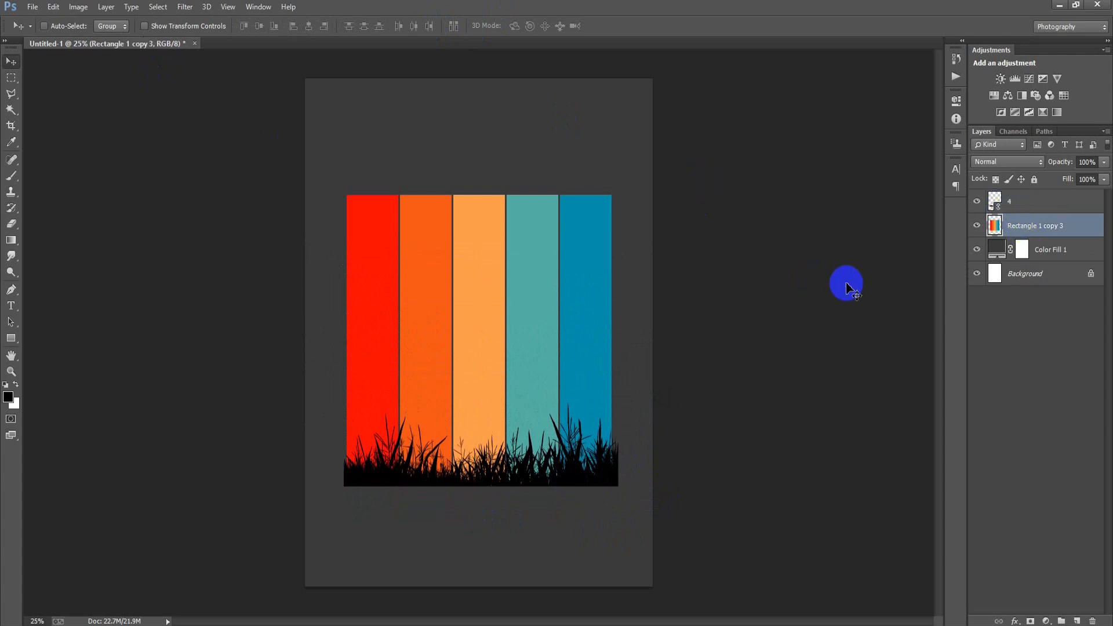
{"action": "left_click", "coordinate": [33, 11]}
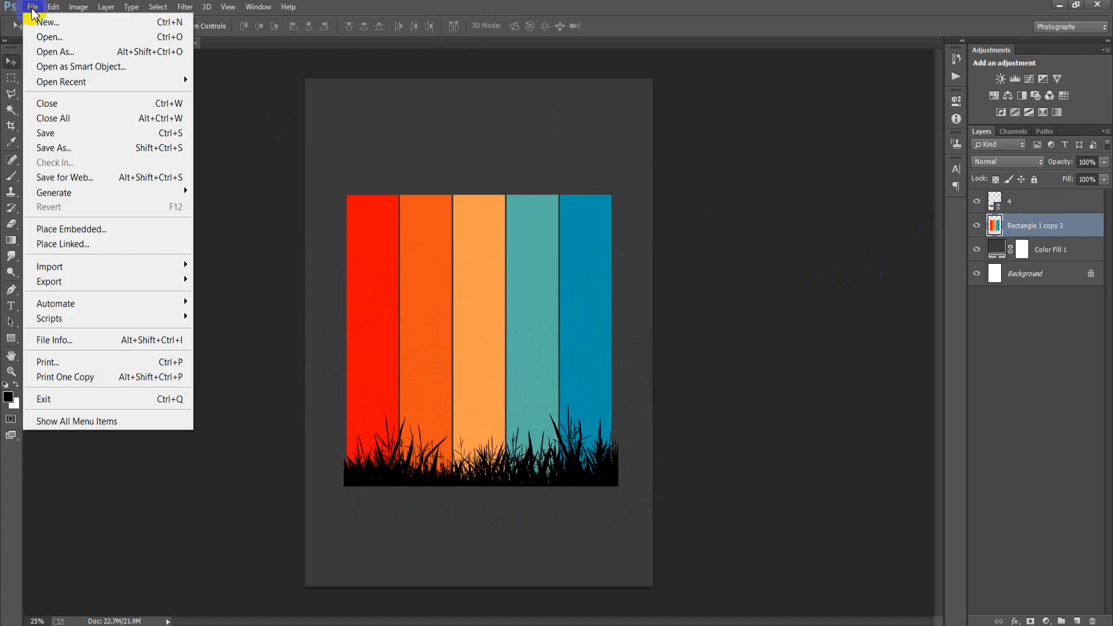
{"action": "left_click", "coordinate": [82, 242]}
{"action": "left_click", "coordinate": [410, 274]}
{"action": "left_click", "coordinate": [673, 496]}
Scale the pine tree to about 56% width and 78% height and stand it at the left edge of the red panel
{"action": "left_click_drag", "start_coordinate": [561, 338], "coordinate": [534, 323]}
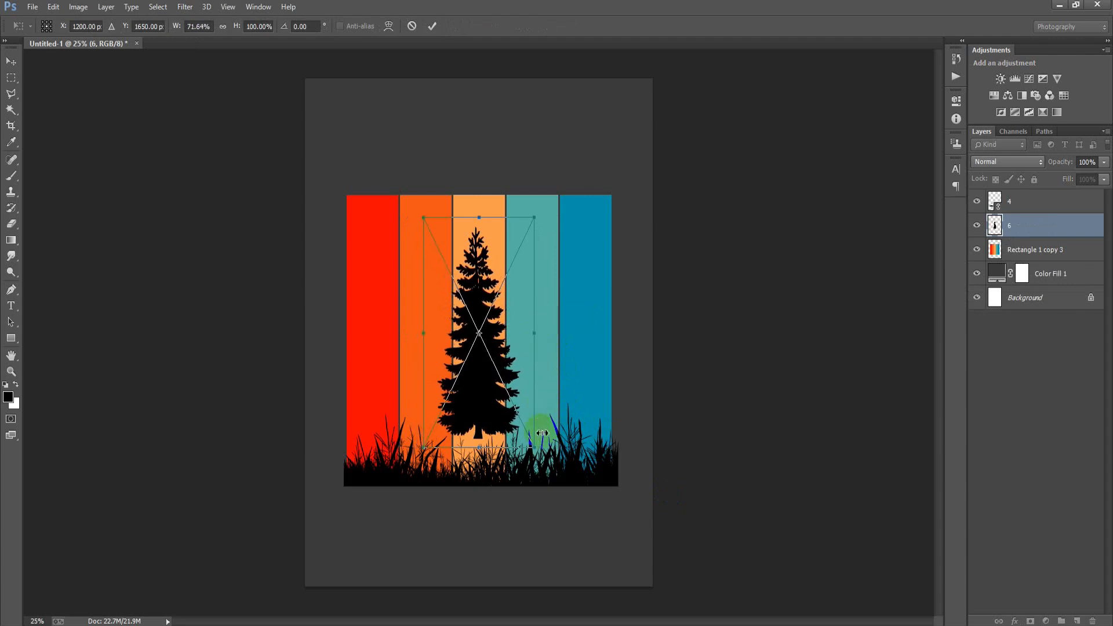
{"action": "left_click_drag", "start_coordinate": [536, 445], "coordinate": [522, 423]}
{"action": "left_click_drag", "start_coordinate": [517, 369], "coordinate": [394, 427]}
{"action": "left_click", "coordinate": [432, 26]}
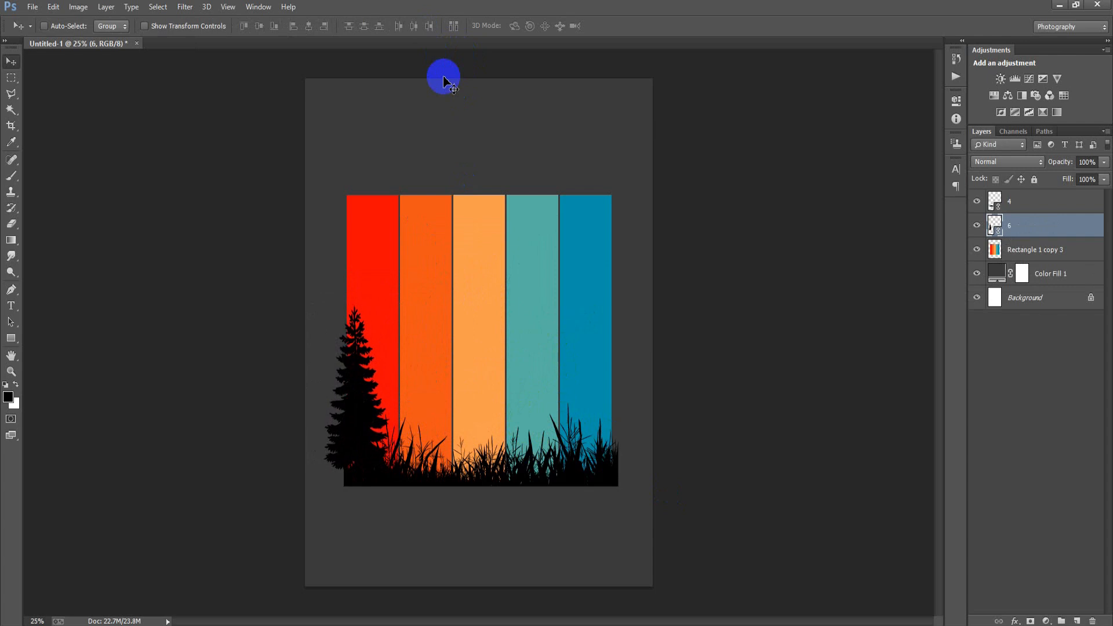
Duplicate the pine tree, scale the copy to about 44% width and 62% height, and set it just right of the first tree
{"action": "left_click_drag", "start_coordinate": [368, 405], "coordinate": [395, 413]}
{"action": "key", "text": "ctrl+t"}
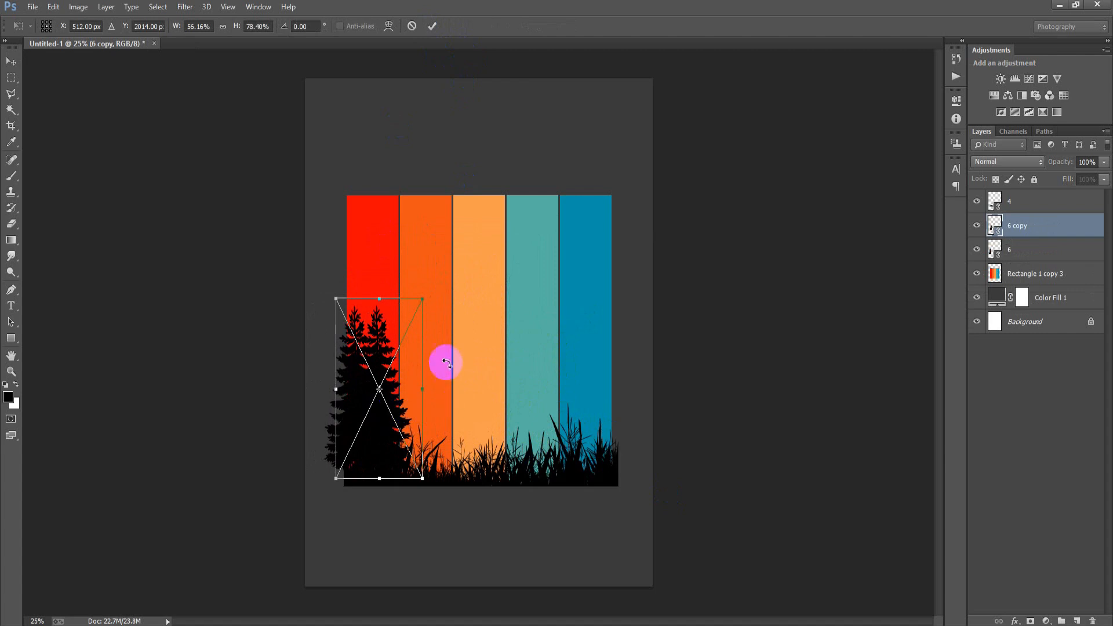
{"action": "left_click_drag", "start_coordinate": [423, 299], "coordinate": [414, 317]}
{"action": "left_click_drag", "start_coordinate": [399, 402], "coordinate": [406, 417]}
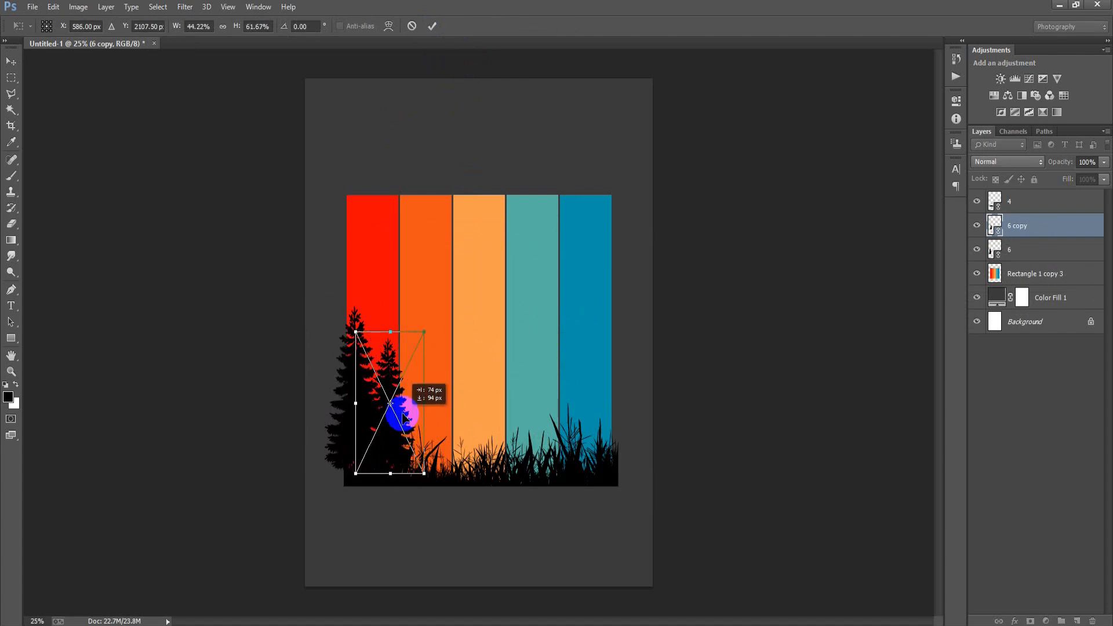
{"action": "left_click", "coordinate": [432, 25]}
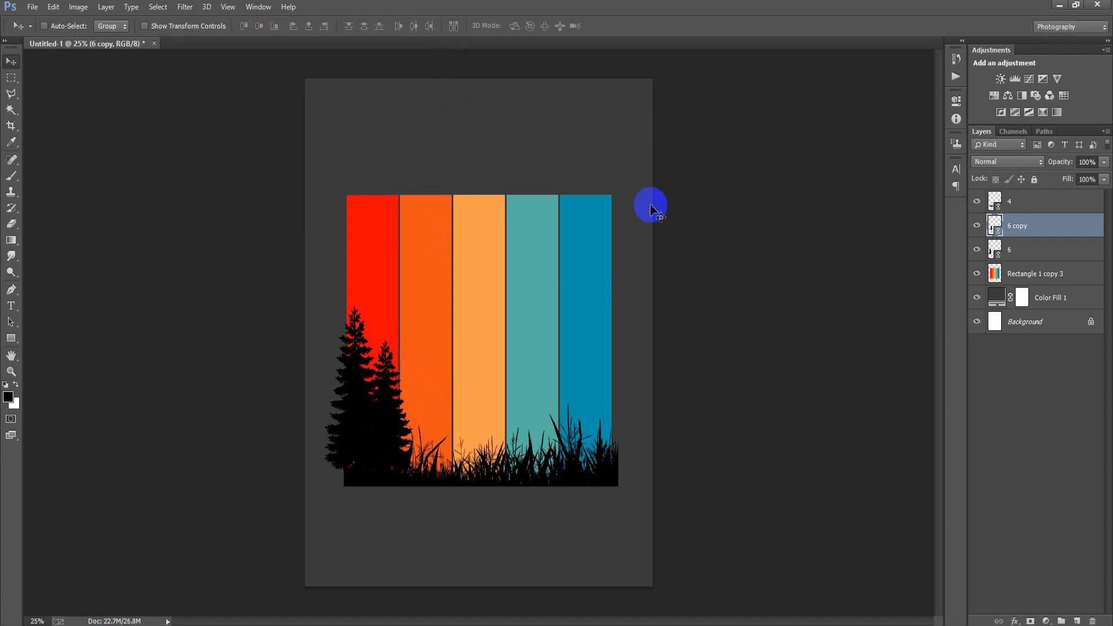
Duplicate the second tree to its right, scaled to about 38.7% width and 54% height, and lower it into the grass
{"action": "left_click_drag", "start_coordinate": [400, 416], "coordinate": [422, 421]}
{"action": "key", "text": "ctrl+t"}
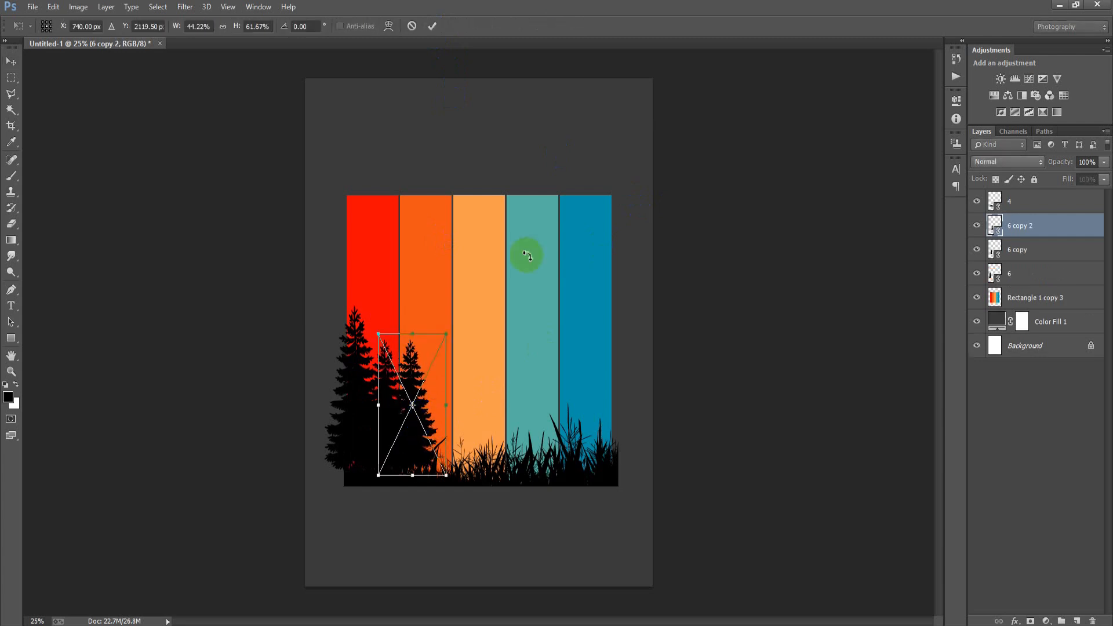
{"action": "left_click_drag", "start_coordinate": [449, 335], "coordinate": [442, 340]}
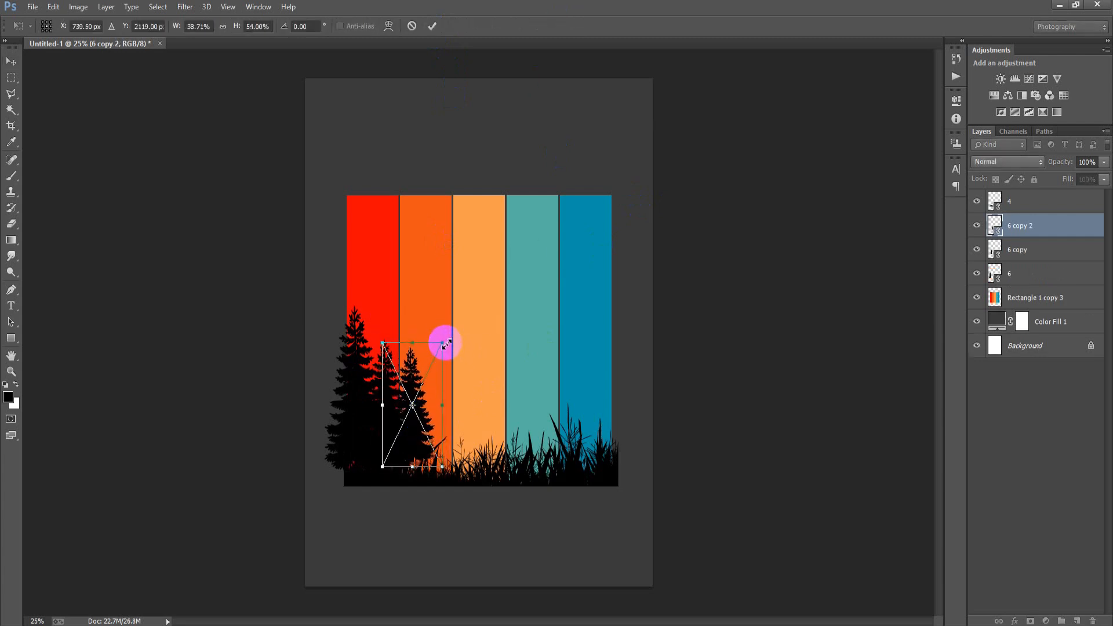
{"action": "left_click", "coordinate": [432, 26]}
{"action": "left_click_drag", "start_coordinate": [420, 412], "coordinate": [422, 441]}
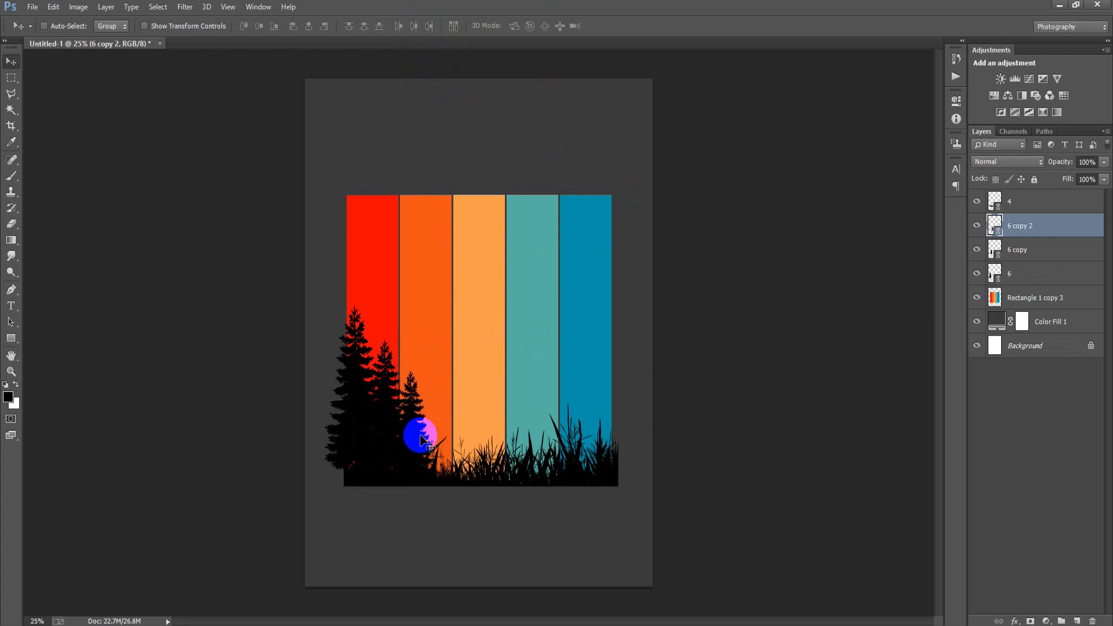
Nudge the grass layer 4 vertically to fine-tune its position at the base of the panels
{"action": "left_click", "coordinate": [1024, 252]}
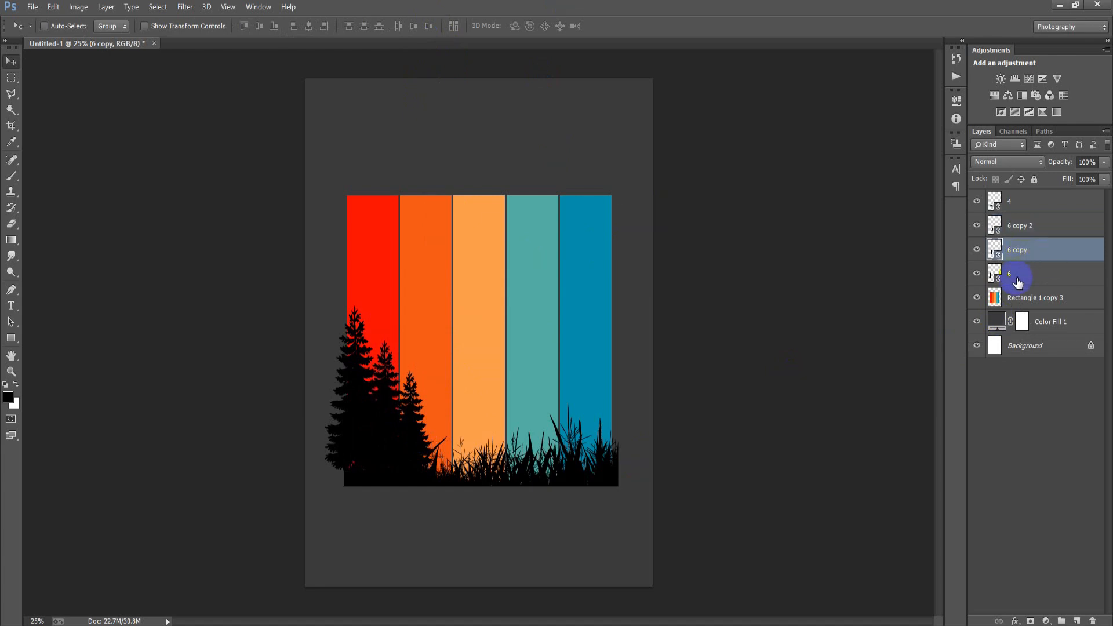
{"action": "left_click", "coordinate": [1019, 277]}
{"action": "left_click", "coordinate": [977, 273]}
{"action": "left_click", "coordinate": [977, 274]}
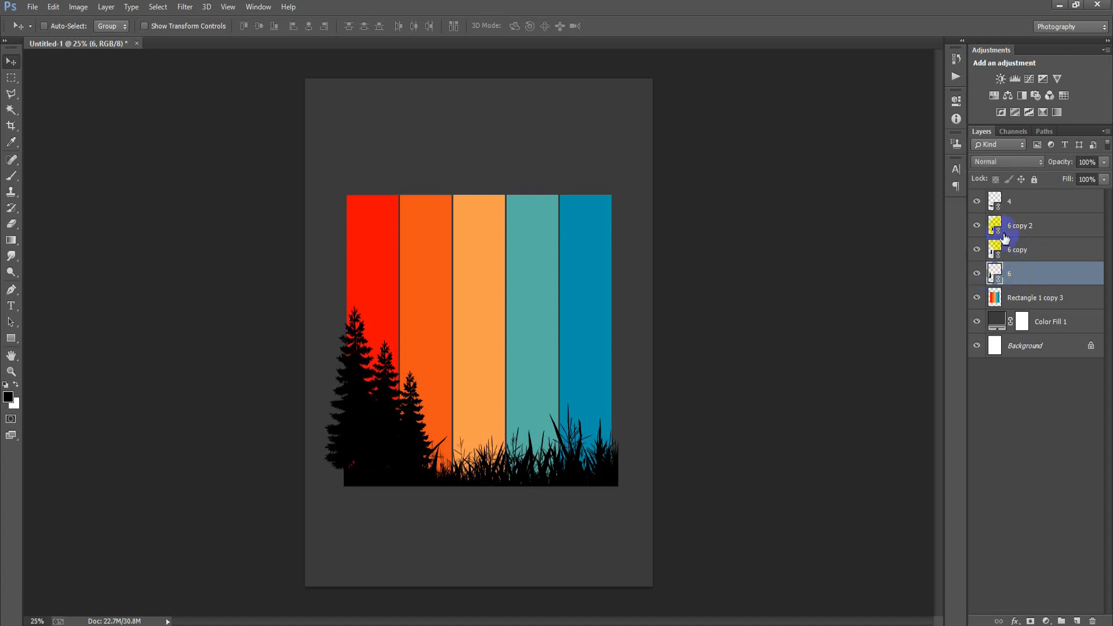
{"action": "left_click", "coordinate": [1016, 207]}
{"action": "key", "text": "Down"}
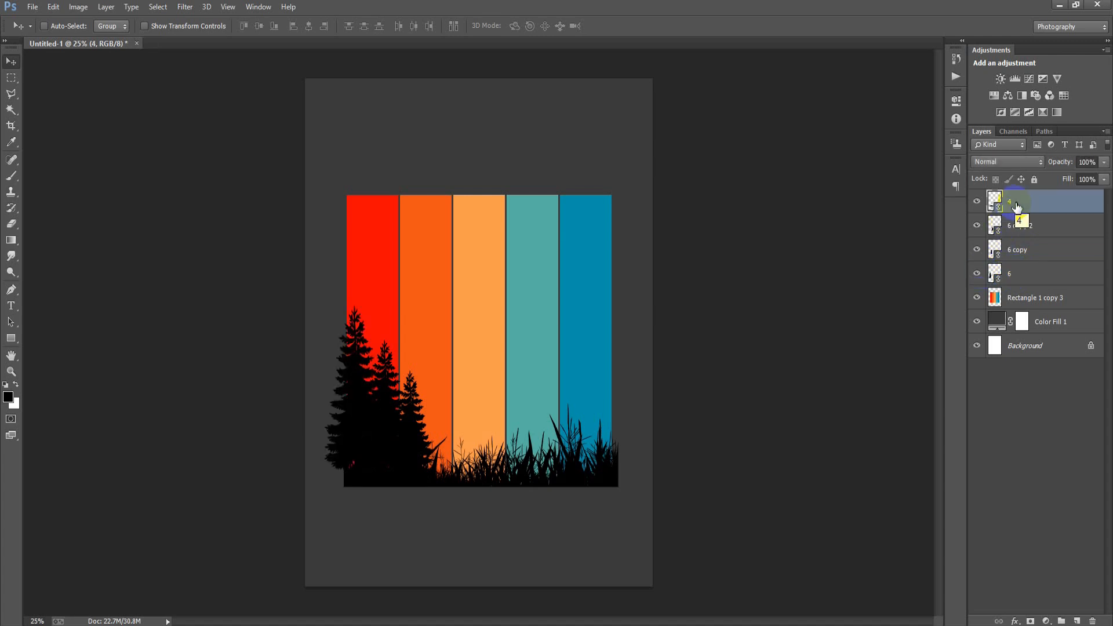
{"action": "key", "text": "Up"}
{"action": "key", "text": "Up"}
Duplicate the three tree layers 6, 6 copy and 6 copy 2 together, placing the copies over the teal and blue panels
{"action": "left_click", "coordinate": [977, 226]}
{"action": "left_click", "coordinate": [977, 225]}
{"action": "left_click", "coordinate": [978, 250]}
{"action": "left_click", "coordinate": [977, 250]}
{"action": "left_click", "coordinate": [977, 273]}
{"action": "left_click", "coordinate": [977, 274]}
{"action": "left_click", "coordinate": [1021, 274]}
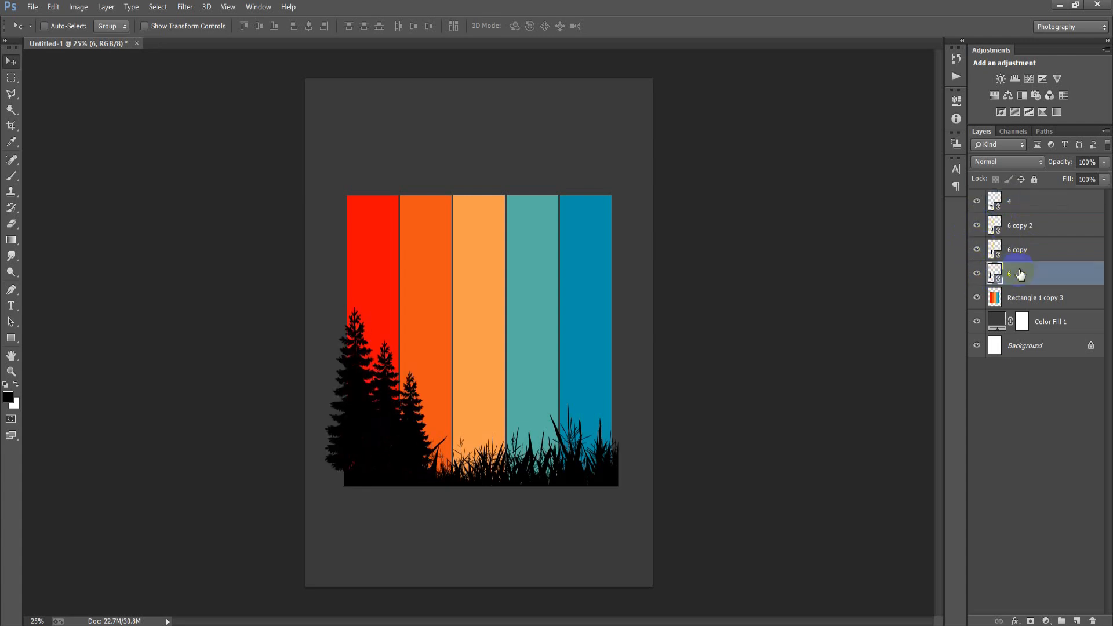
{"action": "left_click", "coordinate": [1024, 229], "text": "shift"}
{"action": "left_click", "coordinate": [979, 227]}
{"action": "left_click", "coordinate": [979, 228]}
{"action": "left_click_drag", "start_coordinate": [431, 434], "coordinate": [591, 430]}
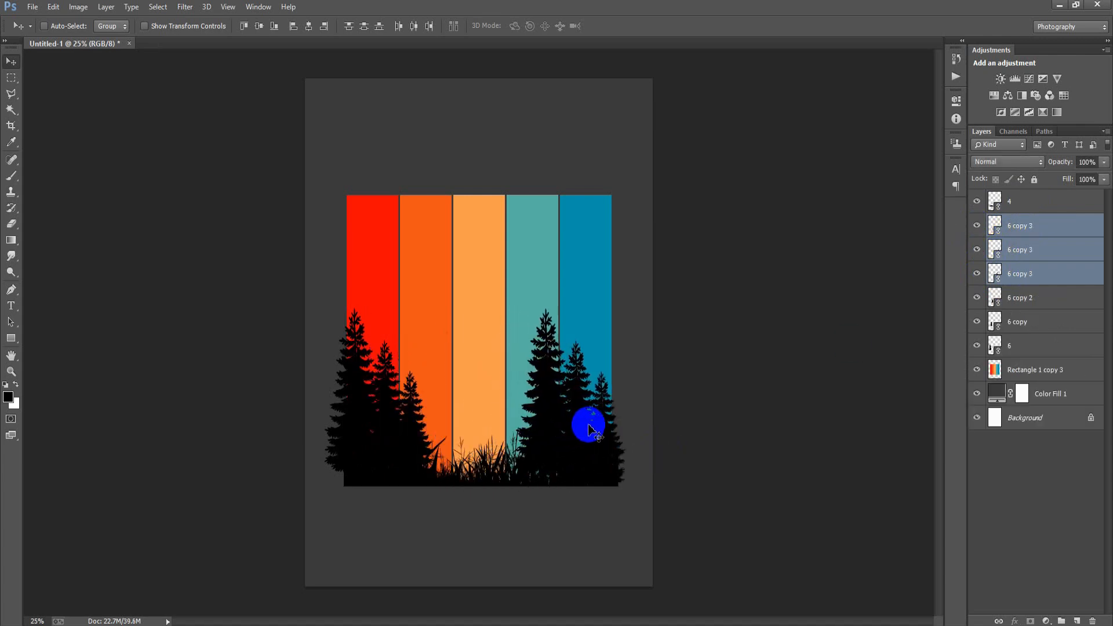
Flip the three copied trees horizontally and nudge them right so the tallest overlaps the blue panel's outer edge
{"action": "key", "text": "ctrl+t"}
{"action": "right_click", "coordinate": [588, 429]}
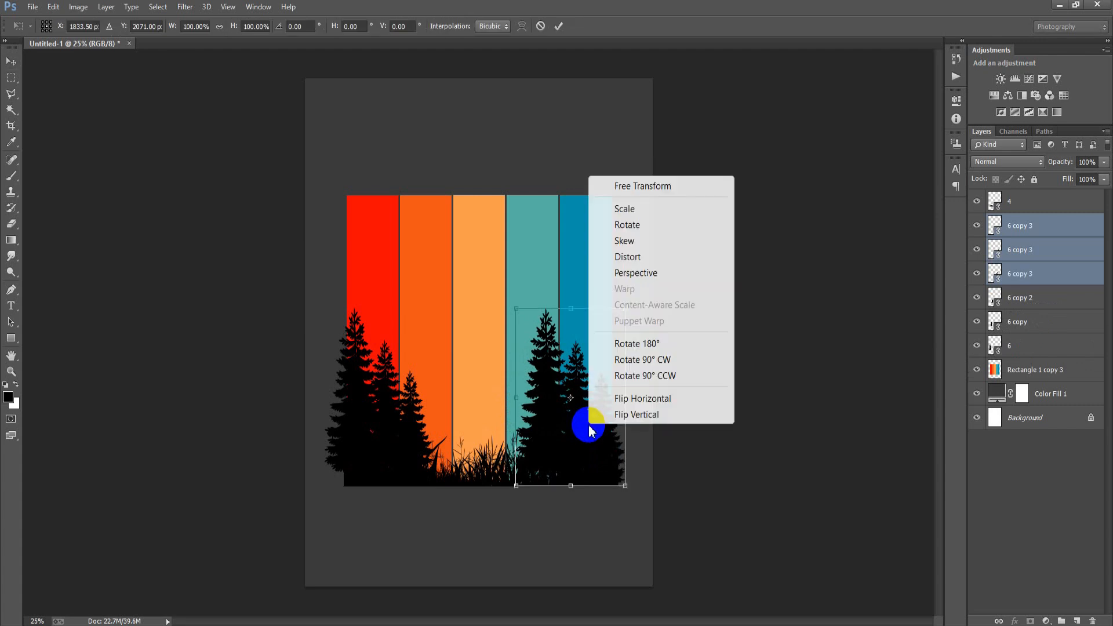
{"action": "left_click", "coordinate": [628, 399]}
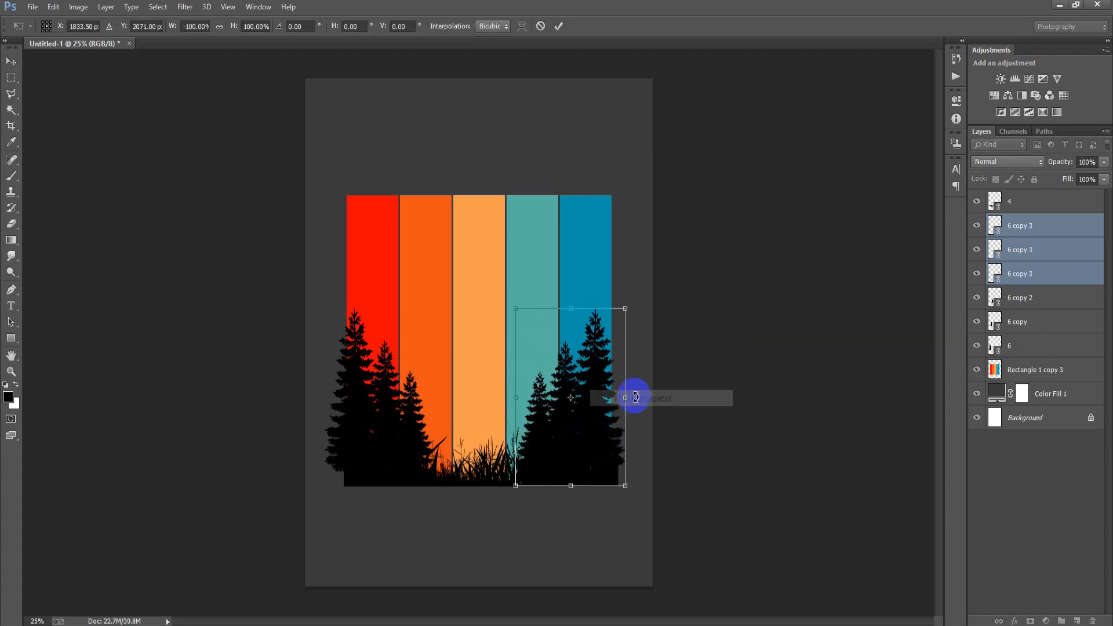
{"action": "left_click", "coordinate": [558, 25]}
{"action": "key", "text": "shift+Right"}
{"action": "key", "text": "shift+Right"}
{"action": "key", "text": "shift+Right"}
{"action": "key", "text": "shift+Right"}
{"action": "key", "text": "shift+Right"}
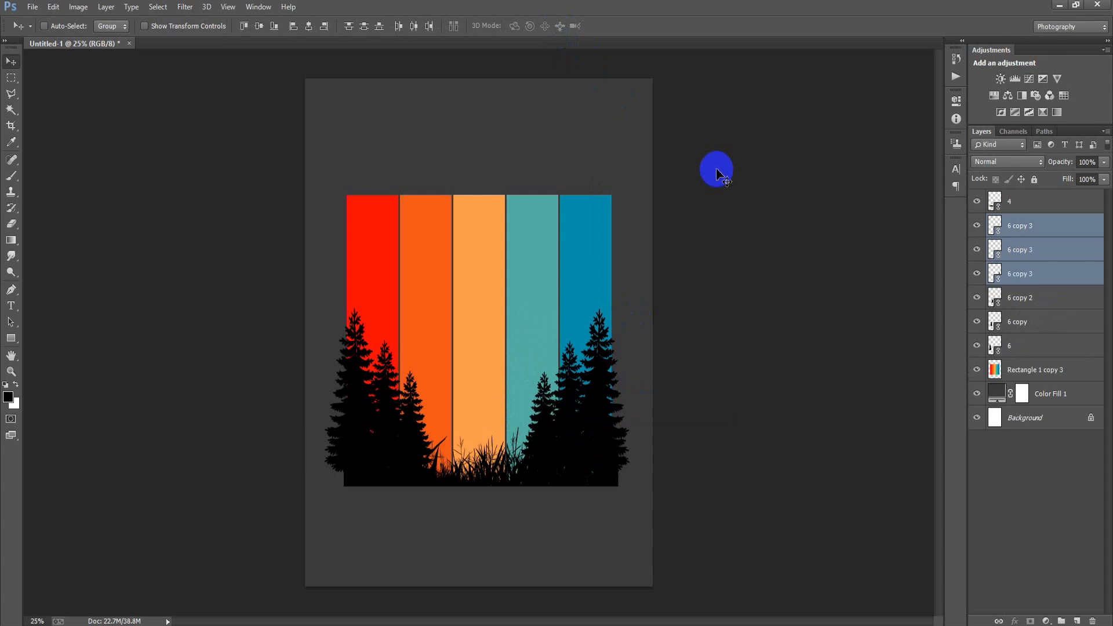
{"action": "key", "text": "shift+Right"}
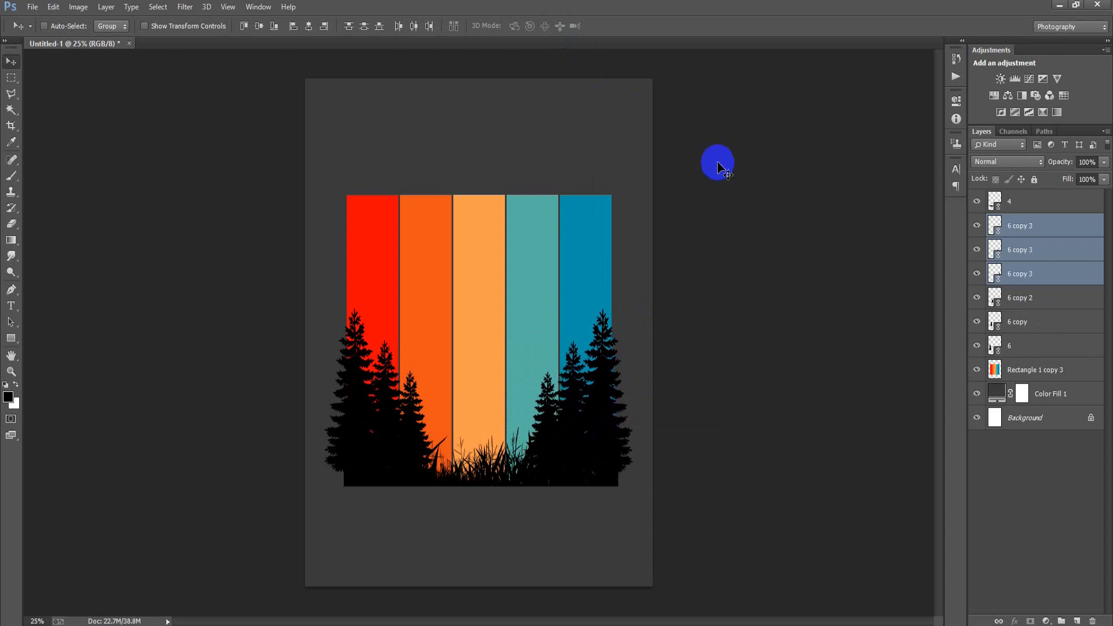
Place the standing deer file 1 as a linked image directly above the Rectangle 1 copy 3 layer
{"action": "left_click", "coordinate": [1035, 372]}
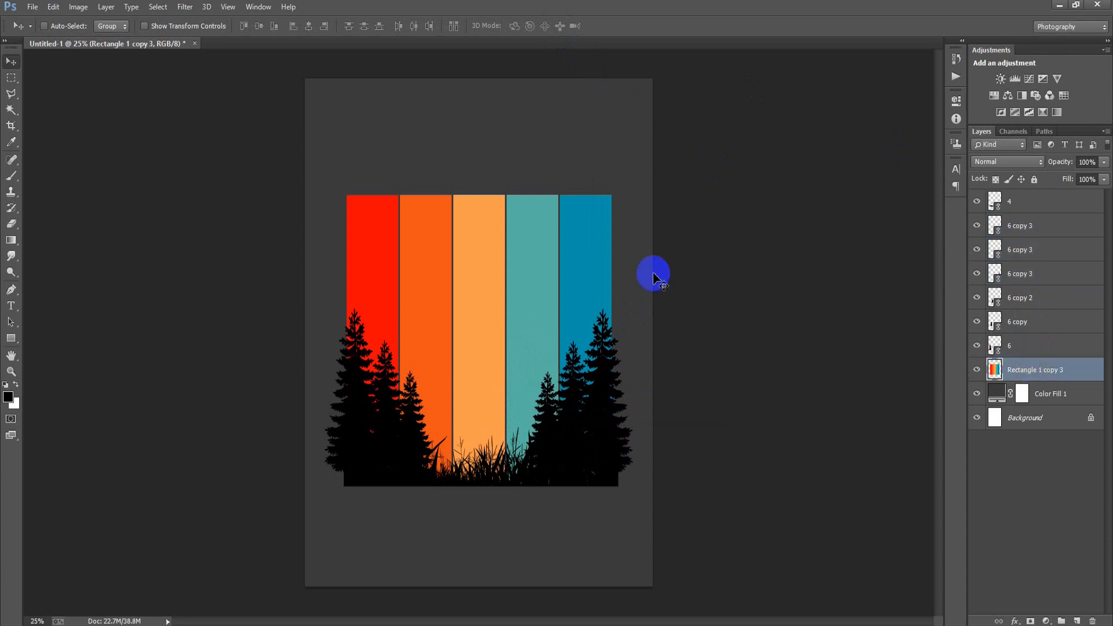
{"action": "left_click", "coordinate": [33, 8]}
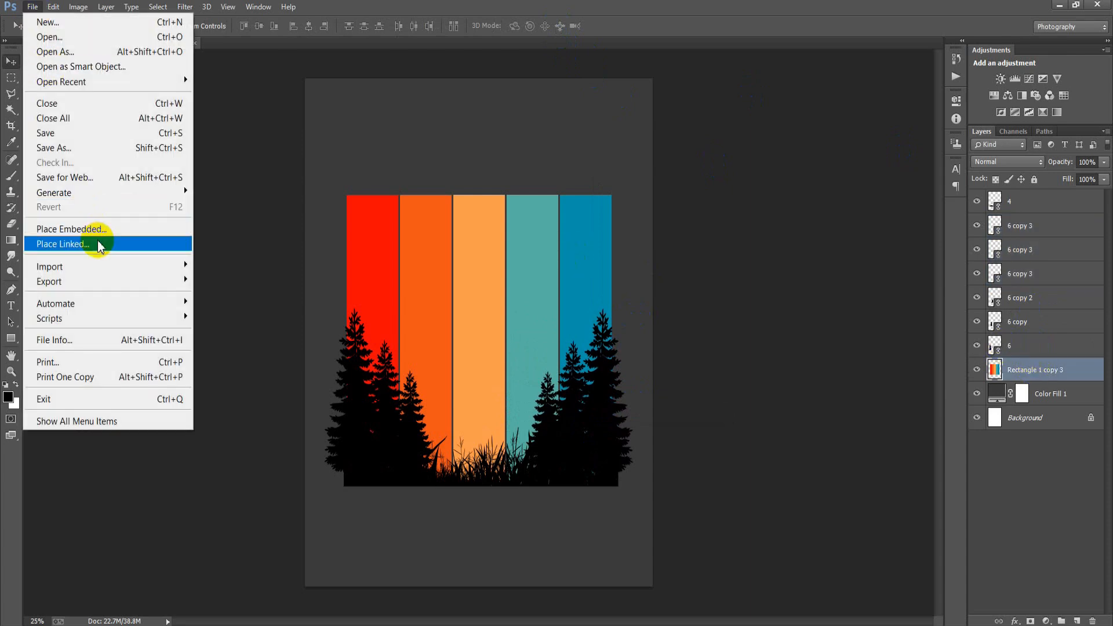
{"action": "left_click", "coordinate": [99, 247]}
{"action": "left_click", "coordinate": [331, 142]}
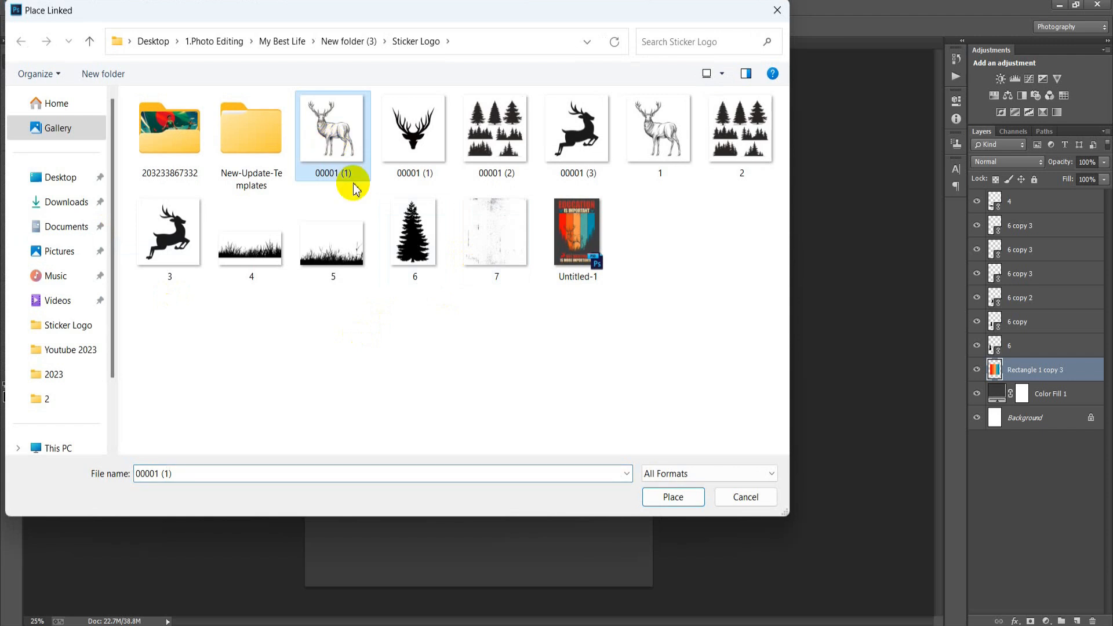
{"action": "left_click", "coordinate": [659, 134]}
{"action": "left_click", "coordinate": [672, 497]}
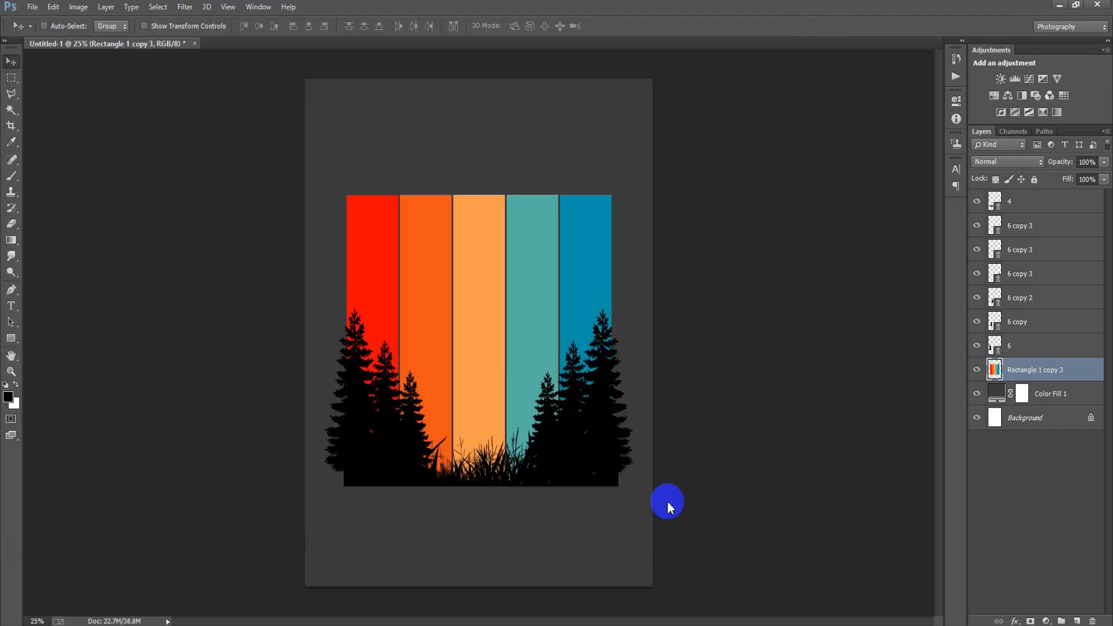
Scale the placed deer proportionally to 34.67% and position it standing between the trees, across the orange, light orange and teal panels
{"action": "left_click_drag", "start_coordinate": [651, 516], "coordinate": [583, 448]}
{"action": "left_click_drag", "start_coordinate": [542, 338], "coordinate": [525, 386]}
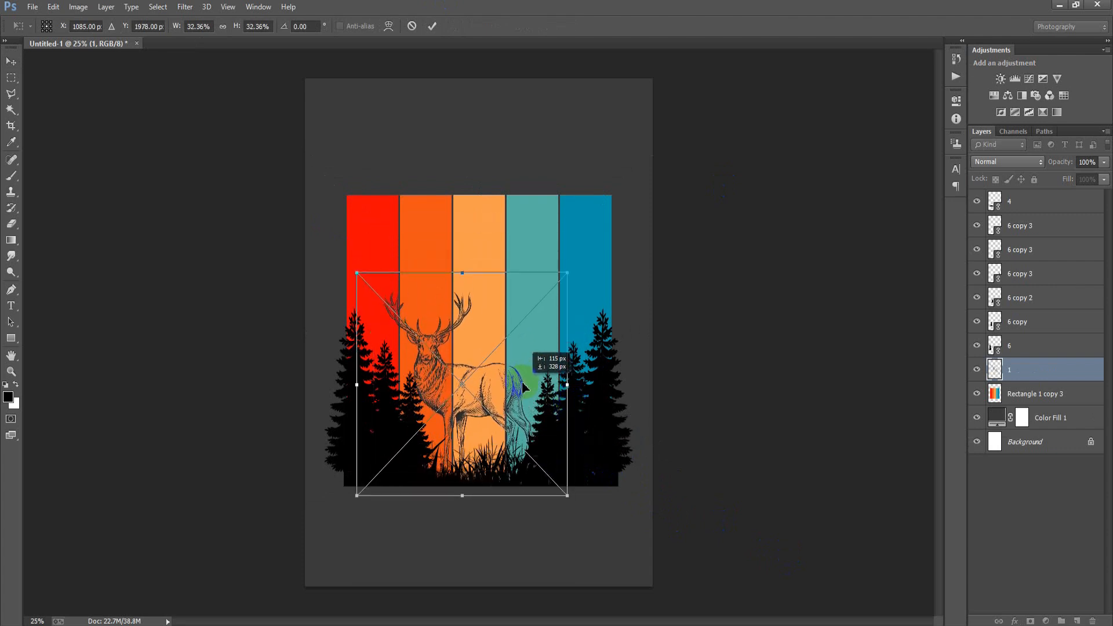
{"action": "left_click_drag", "start_coordinate": [567, 496], "coordinate": [562, 497]}
{"action": "left_click_drag", "start_coordinate": [535, 420], "coordinate": [534, 404]}
{"action": "left_click_drag", "start_coordinate": [563, 486], "coordinate": [574, 499]}
{"action": "left_click_drag", "start_coordinate": [536, 411], "coordinate": [538, 411]}
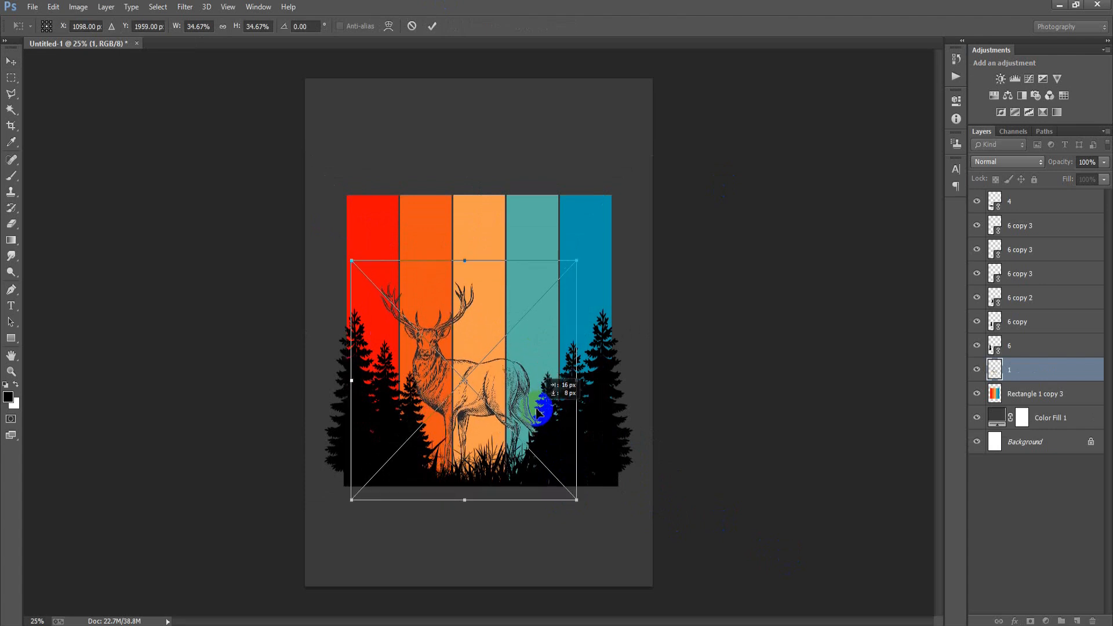
{"action": "left_click_drag", "start_coordinate": [537, 411], "coordinate": [537, 412]}
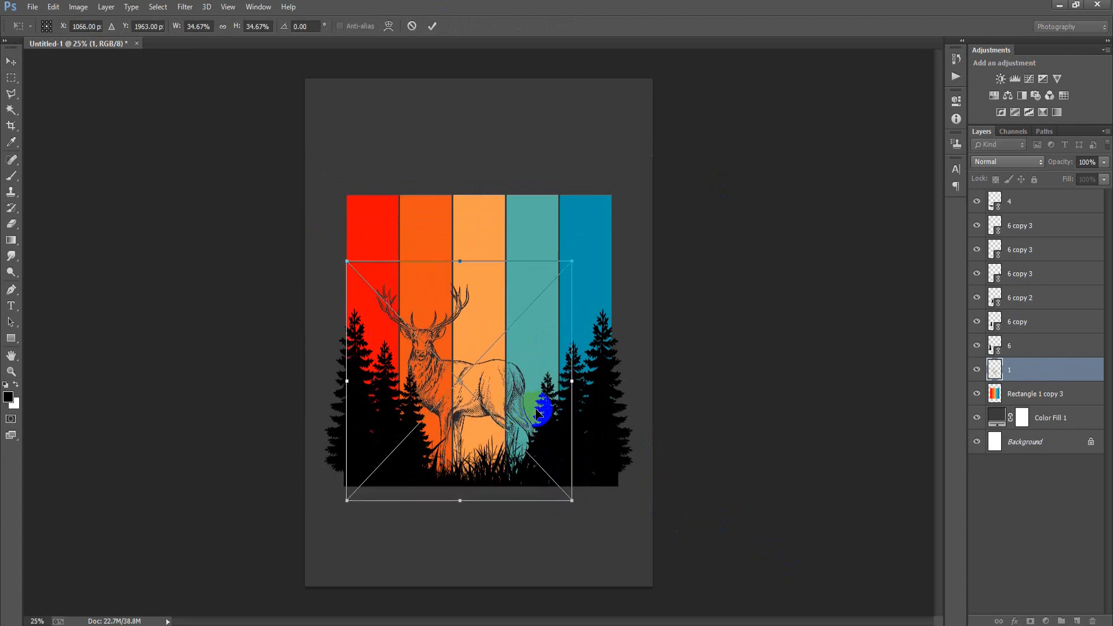
{"action": "left_click", "coordinate": [432, 26]}
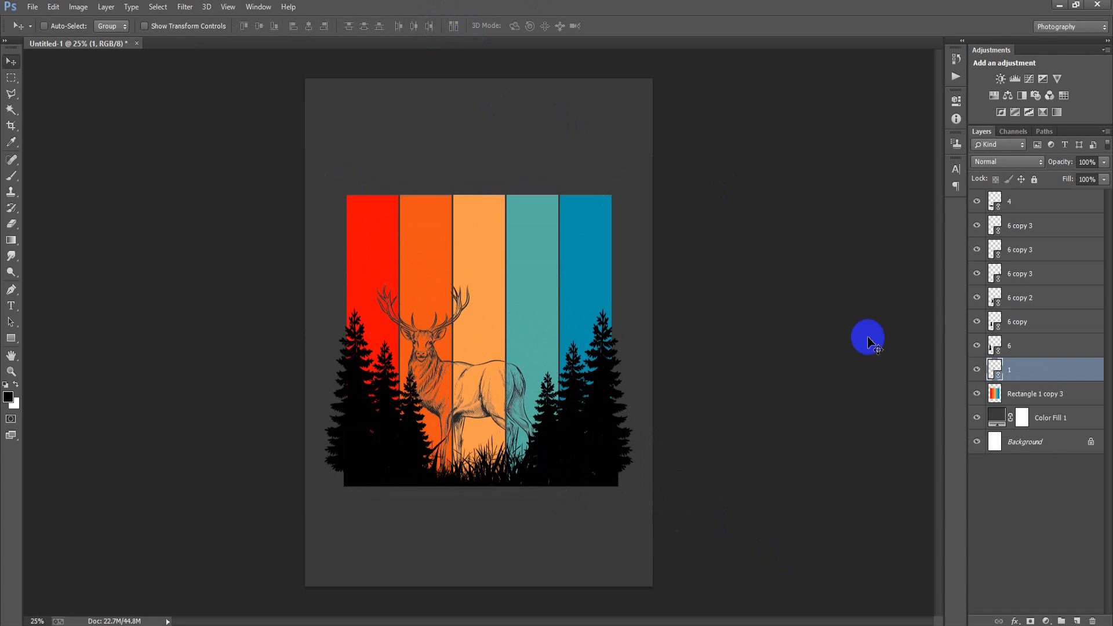
Merge the deer layer 1, all six tree layers and the grass layer 4 into a single silhouette layer
{"action": "left_click", "coordinate": [1052, 209], "text": "shift"}
{"action": "key", "text": "ctrl+e"}
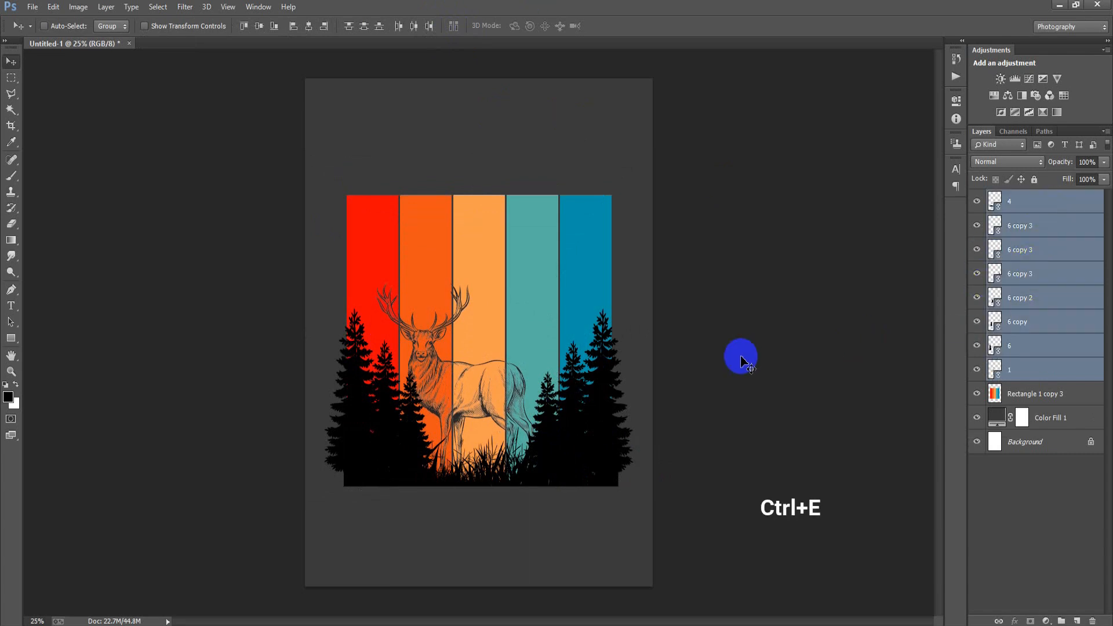
{"action": "left_click", "coordinate": [977, 201]}
{"action": "left_click", "coordinate": [977, 202]}
{"action": "left_click", "coordinate": [978, 202]}
{"action": "left_click", "coordinate": [977, 201]}
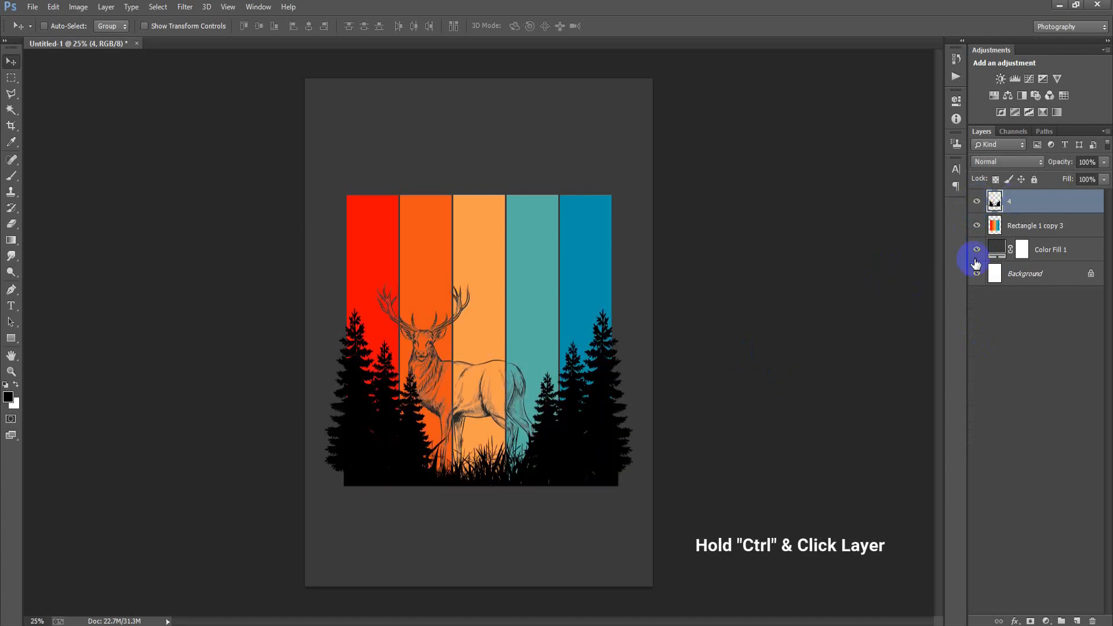
Cut the merged silhouette's outline out of the Rectangle 1 copy 3 layer, deselect, and delete the silhouette layer 4
{"action": "left_click", "coordinate": [995, 203], "text": "ctrl"}
{"action": "left_click", "coordinate": [995, 226]}
{"action": "left_click", "coordinate": [977, 226]}
{"action": "left_click", "coordinate": [977, 225]}
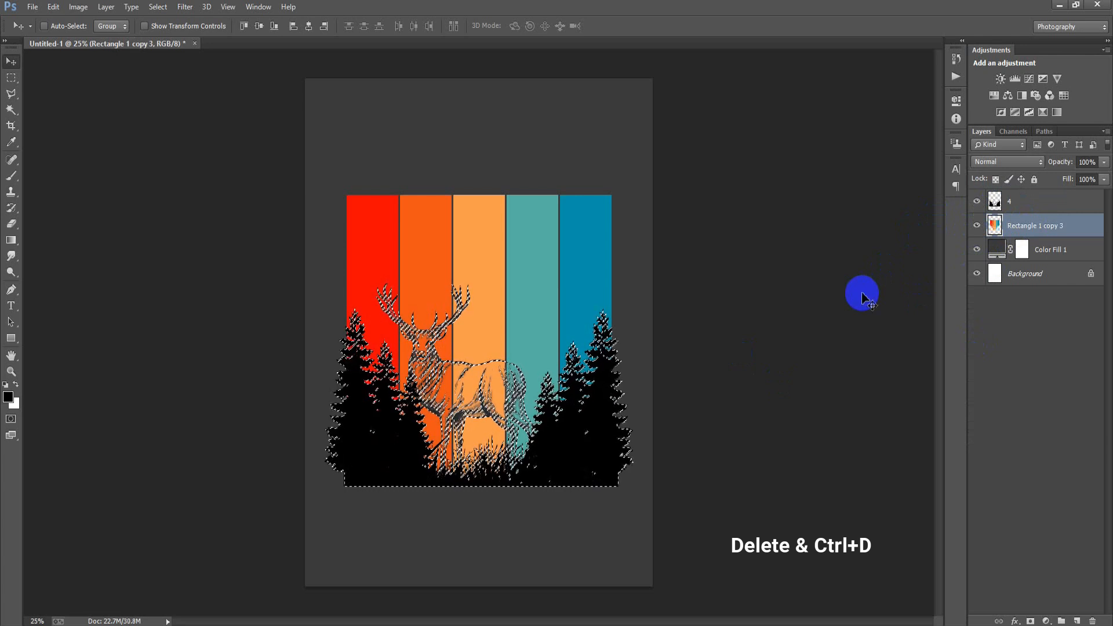
{"action": "key", "text": "Delete"}
{"action": "key", "text": "ctrl+d"}
{"action": "left_click", "coordinate": [1012, 201]}
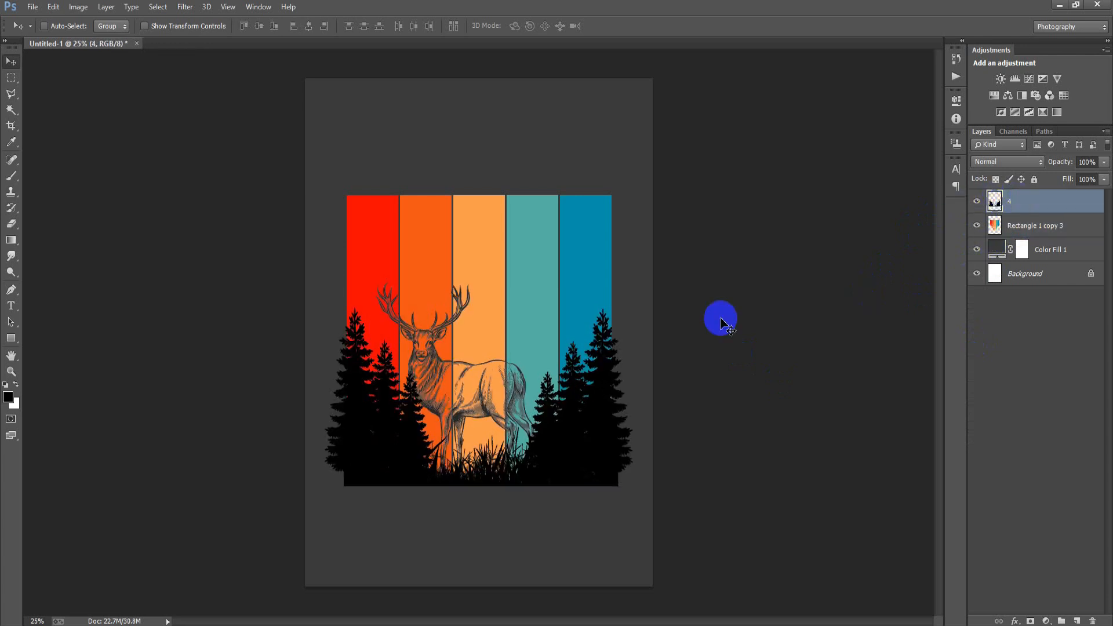
{"action": "key", "text": "Delete"}
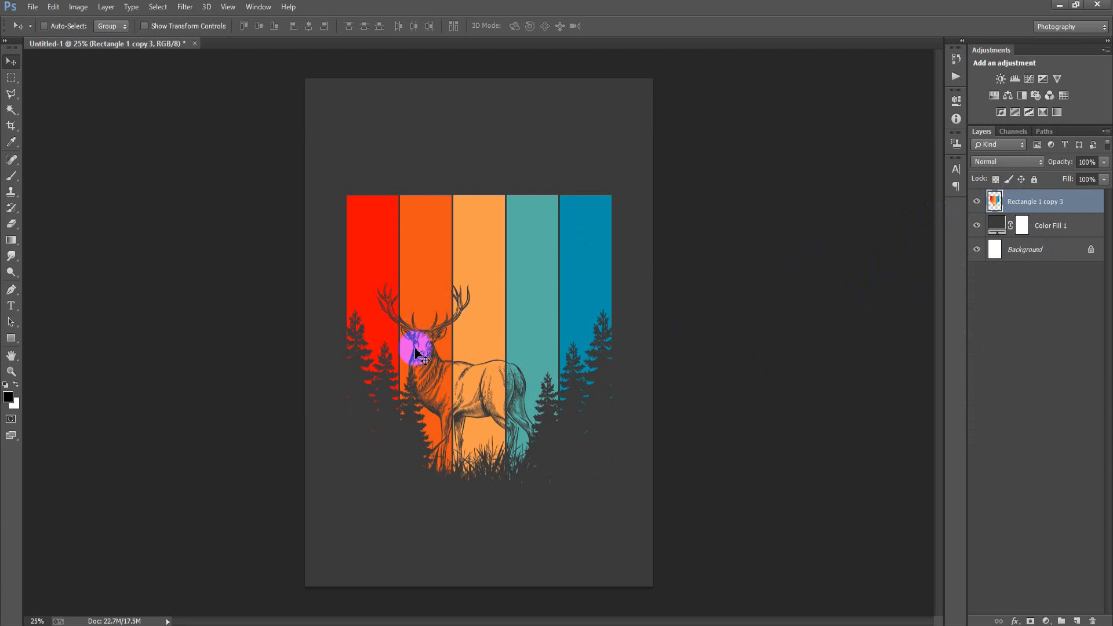
Add the text EDUCATION on a new layer in Impact at 54.4 pt, placed above the striped panels
{"action": "left_click", "coordinate": [1077, 621]}
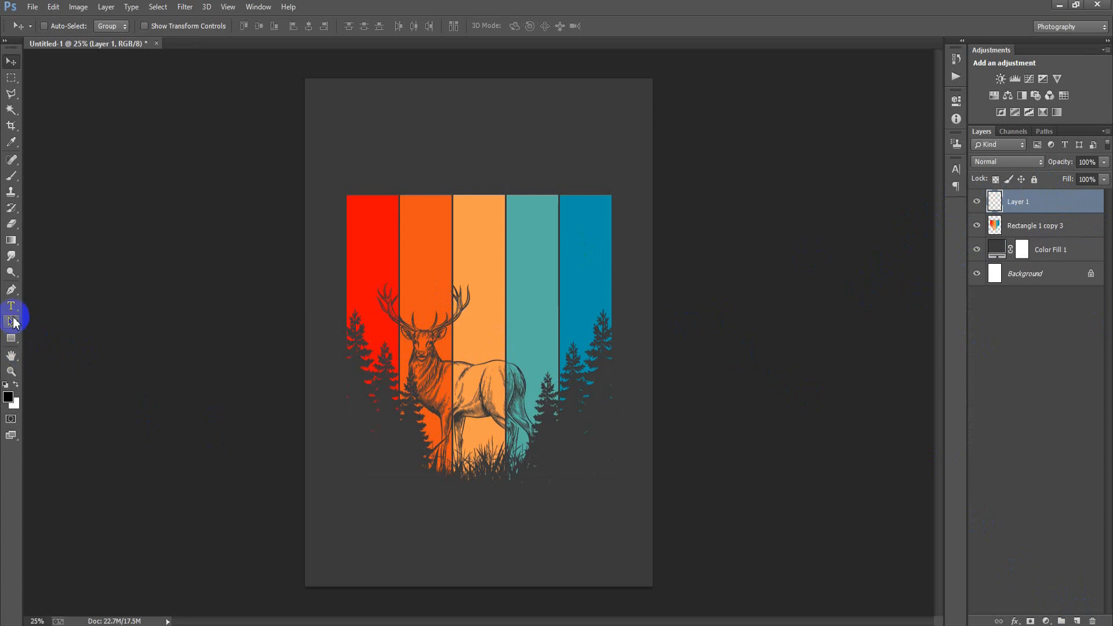
{"action": "left_click", "coordinate": [13, 310]}
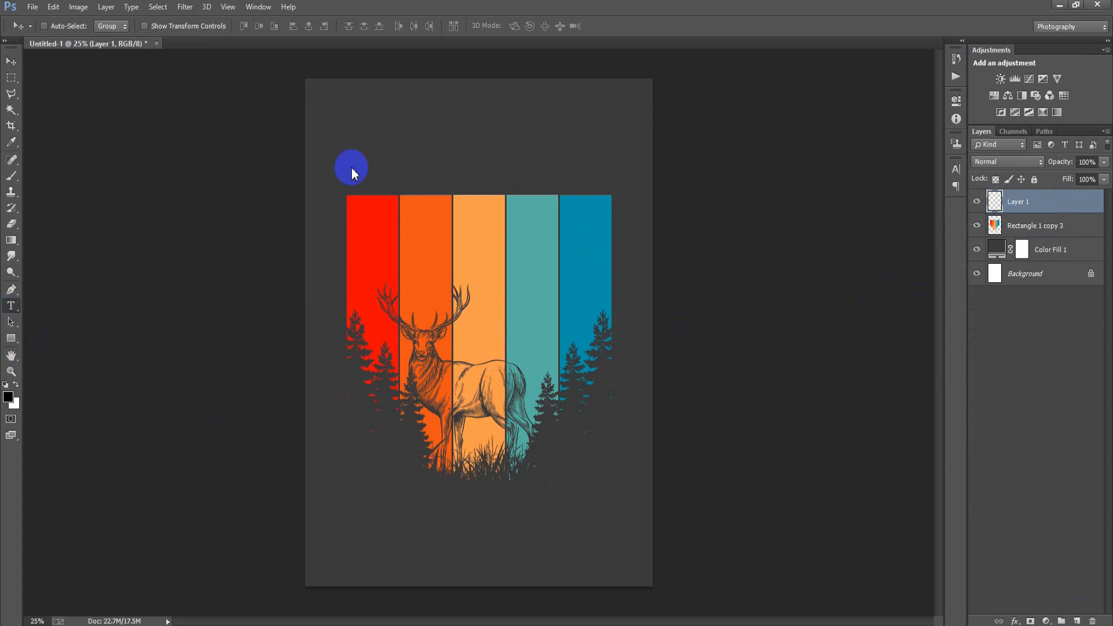
{"action": "left_click", "coordinate": [452, 134]}
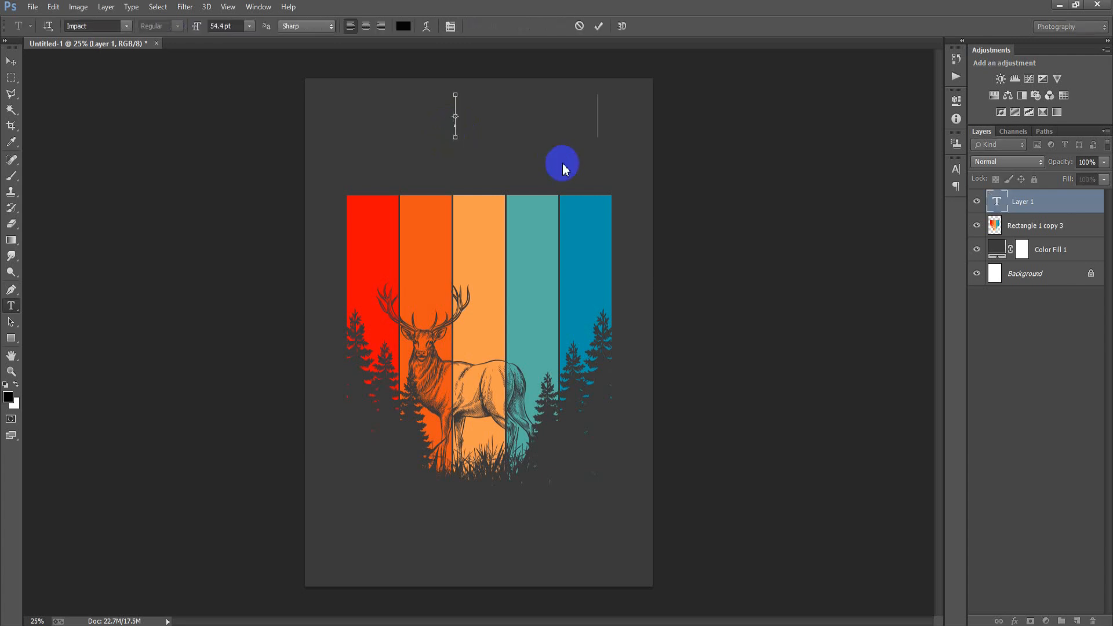
{"action": "type", "text": "EDUCATION"}
{"action": "left_click", "coordinate": [11, 61]}
{"action": "left_click_drag", "start_coordinate": [422, 112], "coordinate": [464, 121]}
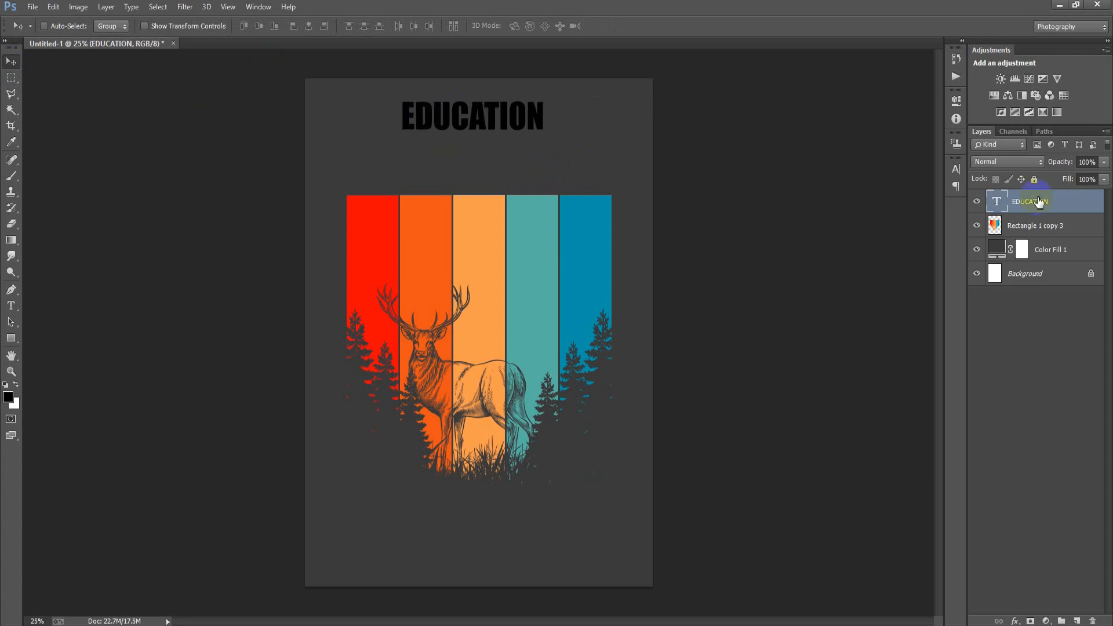
Set the EDUCATION text colour to red B72C25
{"action": "left_click", "coordinate": [957, 175]}
{"action": "left_click", "coordinate": [919, 238]}
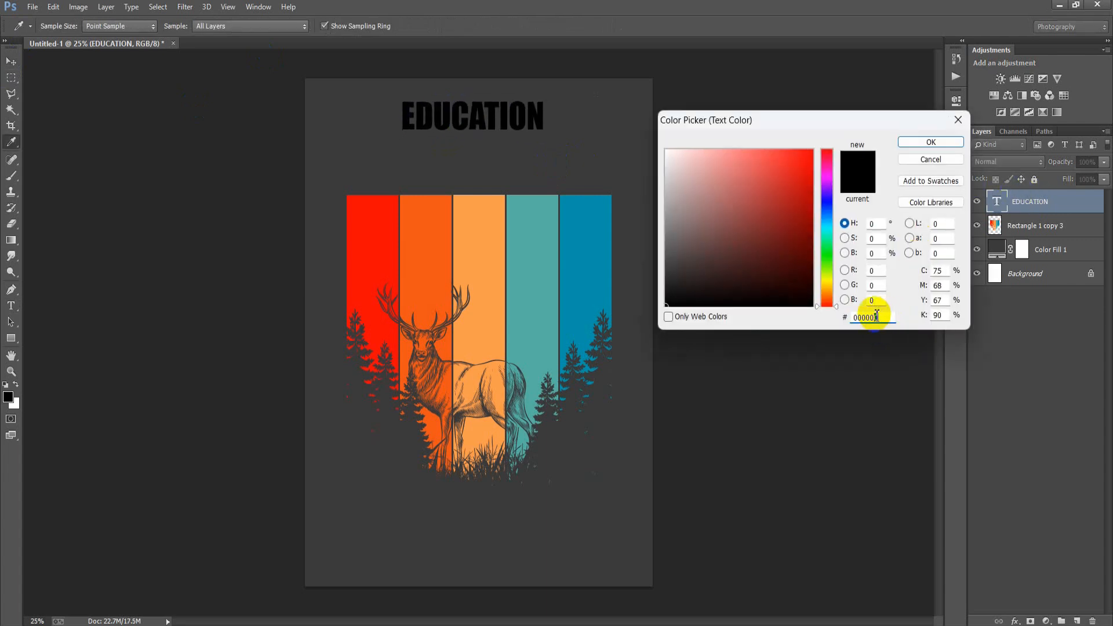
{"action": "left_click_drag", "start_coordinate": [886, 316], "coordinate": [823, 320]}
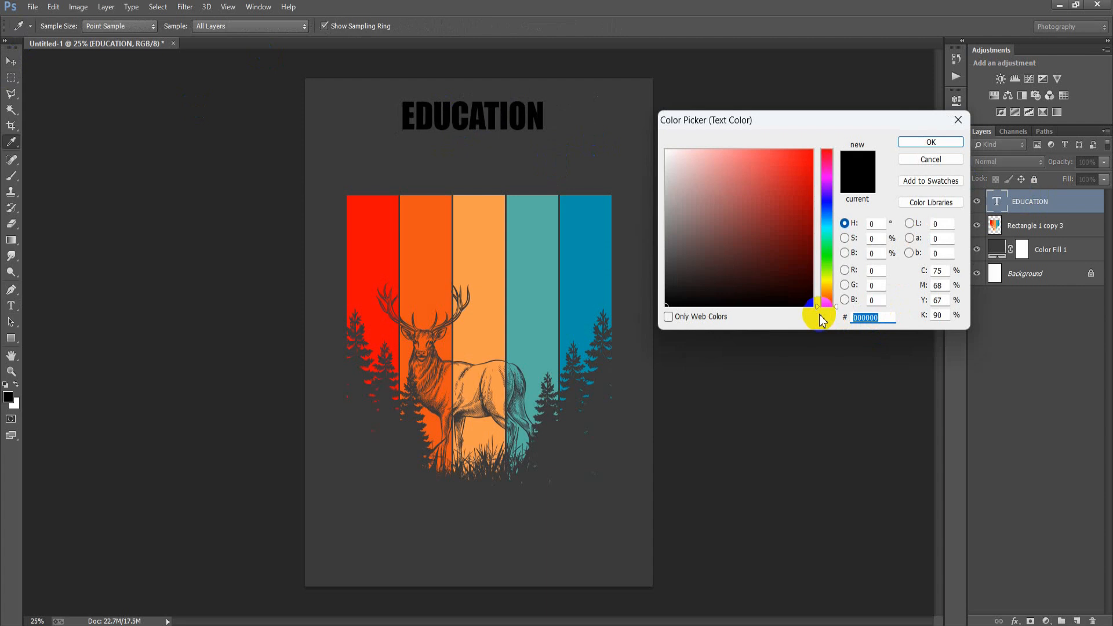
{"action": "type", "text": "B7"}
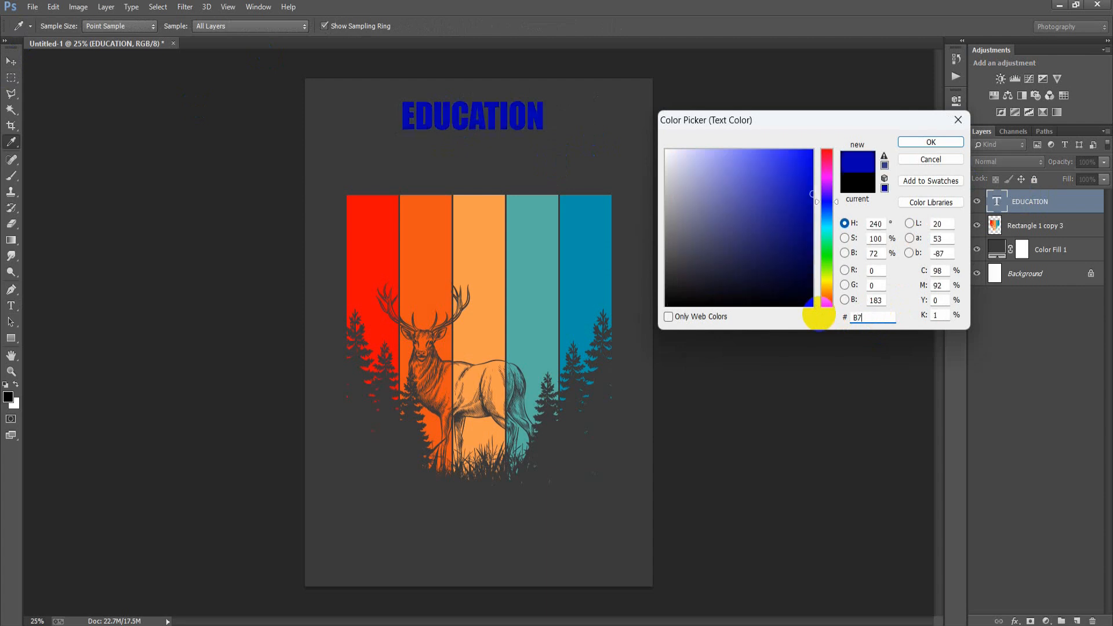
{"action": "type", "text": "2"}
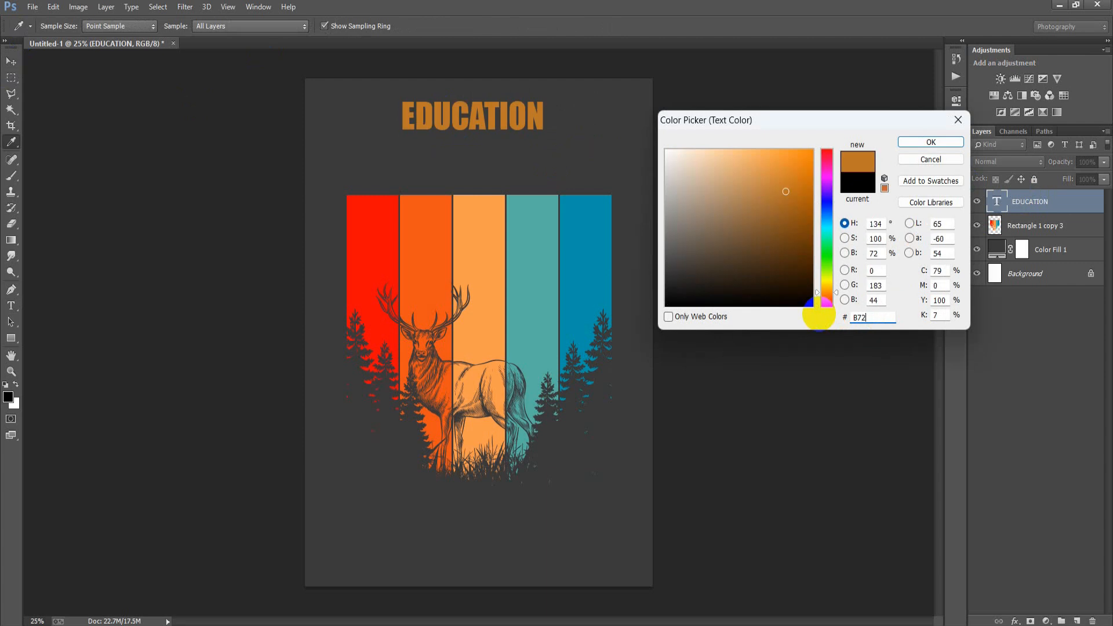
{"action": "type", "text": "C25"}
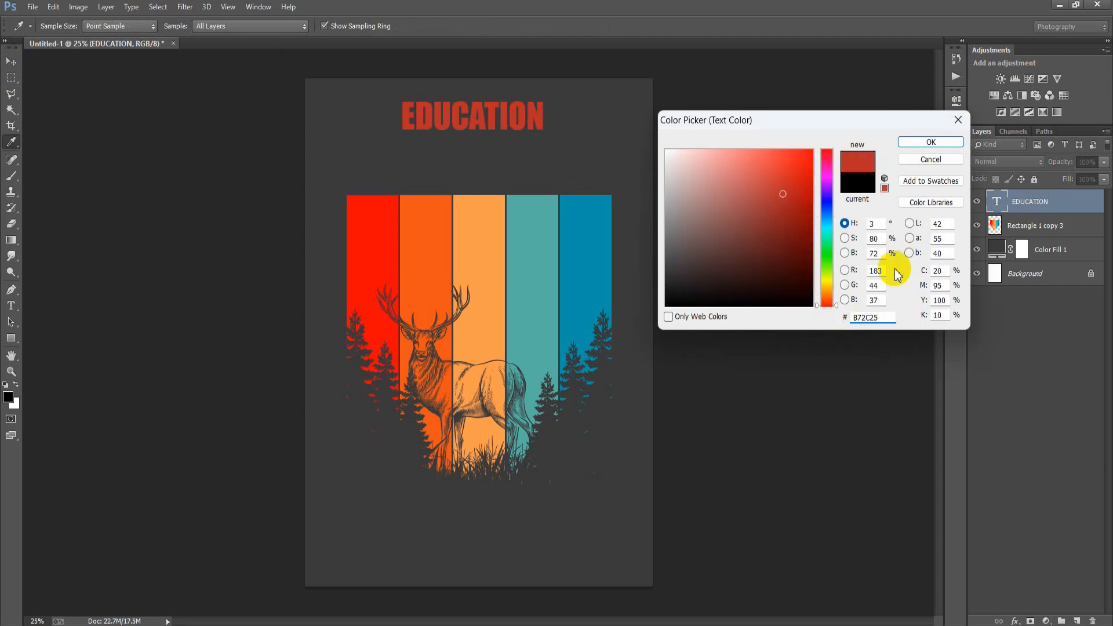
{"action": "left_click", "coordinate": [923, 142]}
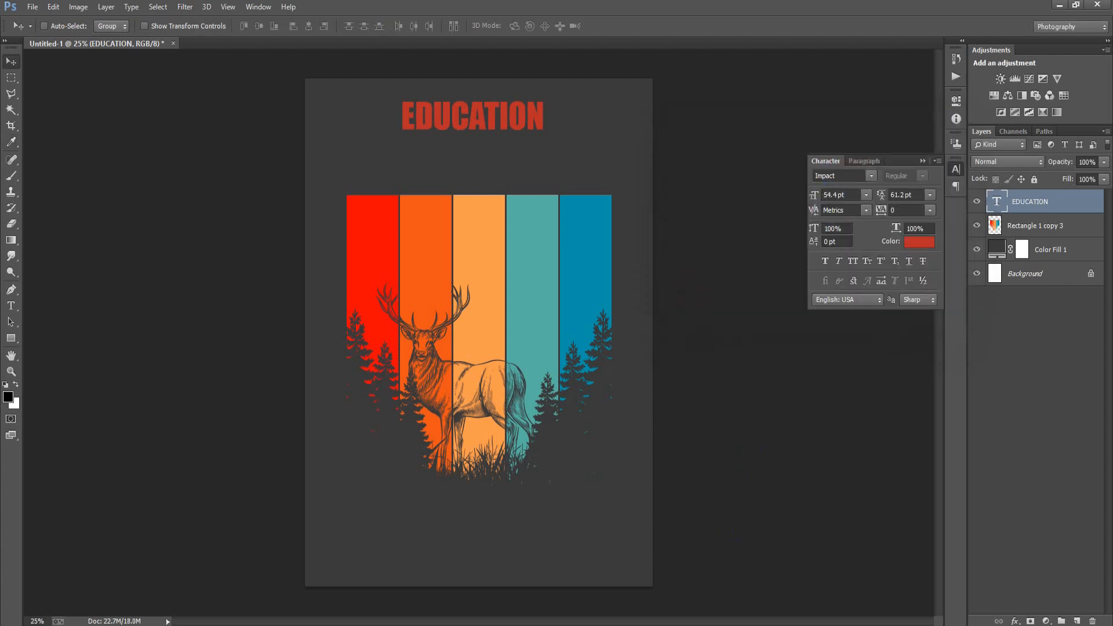
Scale the EDUCATION text proportionally to about 183.55% and centre it horizontally on the Background layer
{"action": "key", "text": "ctrl+t"}
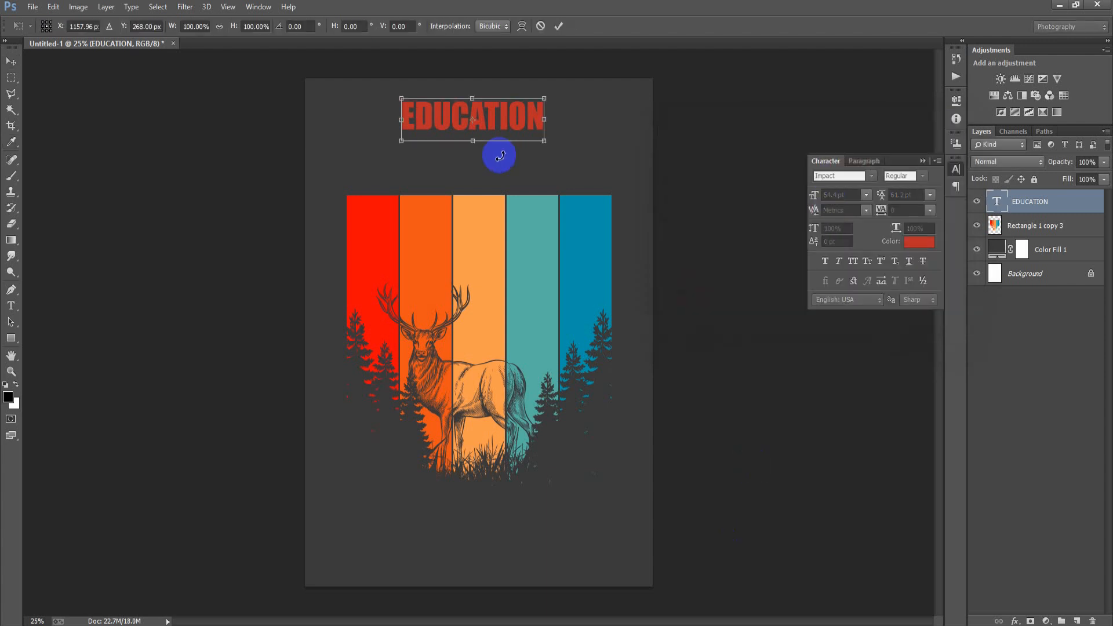
{"action": "left_click_drag", "start_coordinate": [545, 141], "coordinate": [608, 155]}
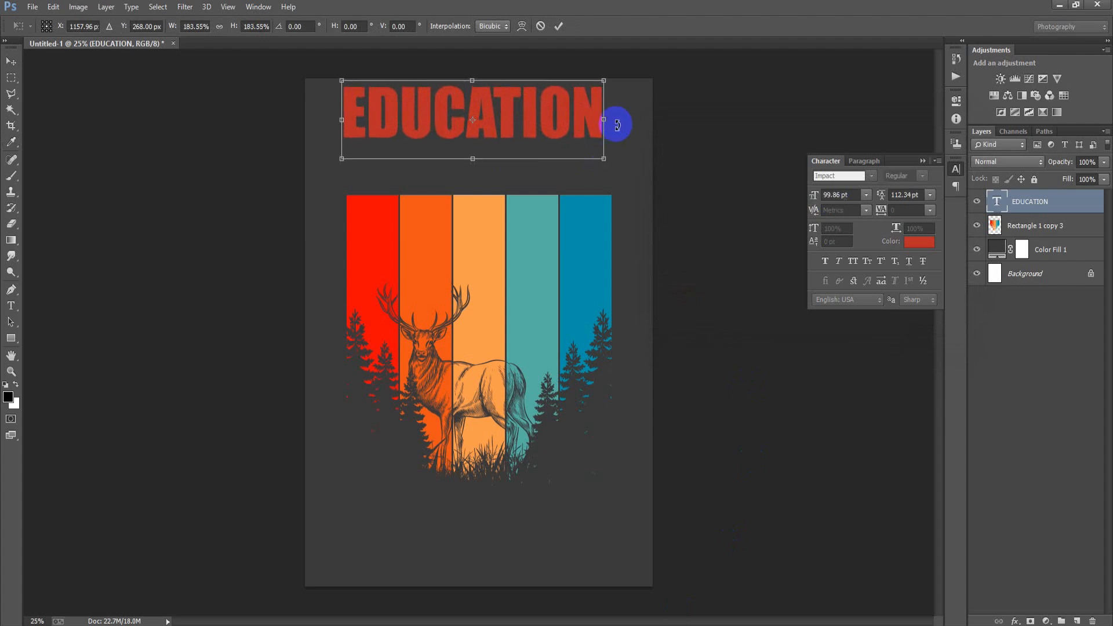
{"action": "left_click", "coordinate": [559, 26]}
{"action": "left_click", "coordinate": [1025, 273], "text": "ctrl"}
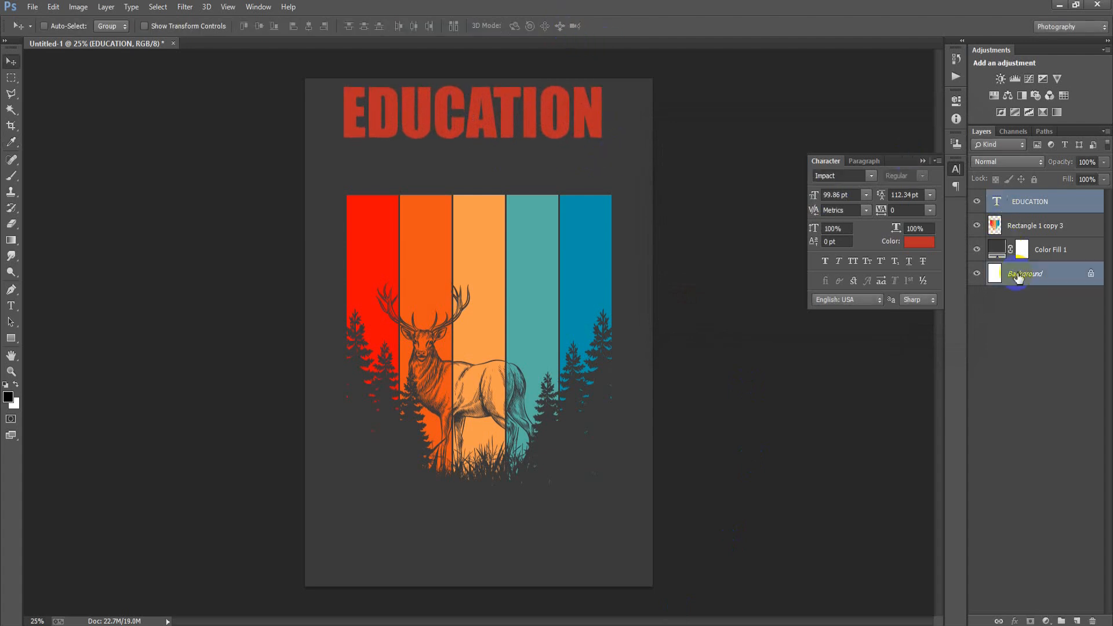
{"action": "left_click", "coordinate": [309, 30]}
{"action": "left_click", "coordinate": [1042, 203]}
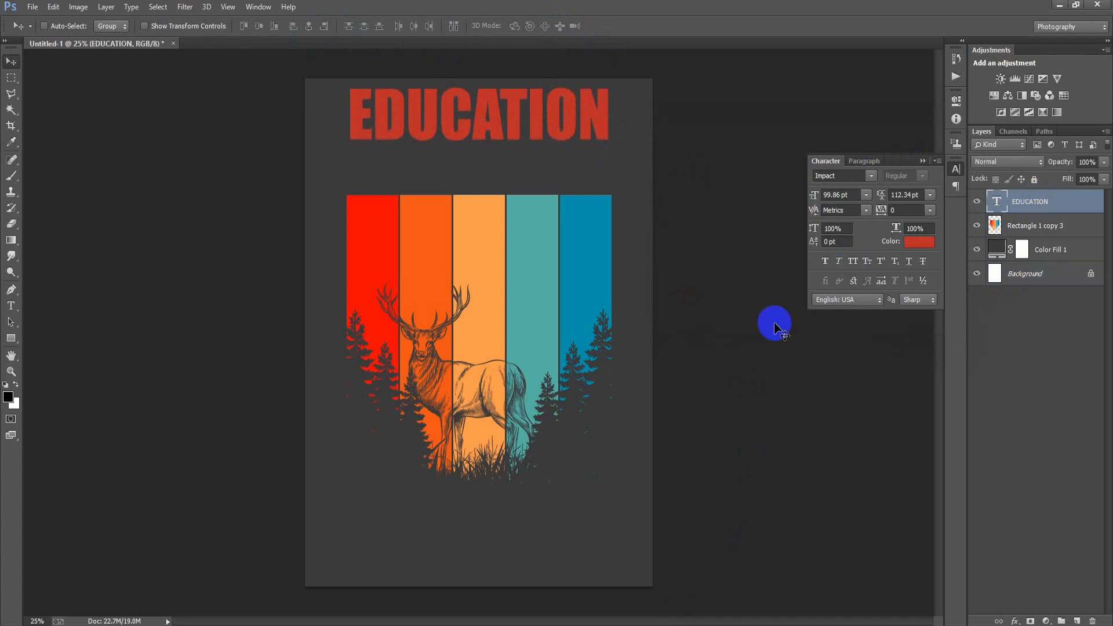
Duplicate the EDUCATION text directly below the original and change the copy's wording to IS IMPORTANT
{"action": "left_click_drag", "start_coordinate": [479, 131], "coordinate": [479, 186]}
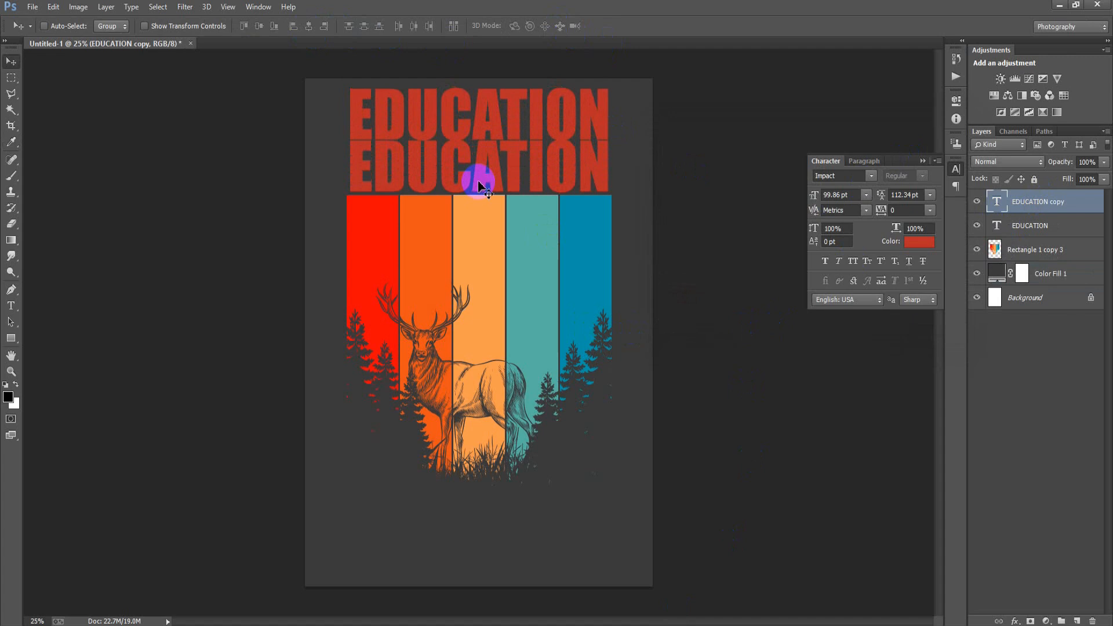
{"action": "double_click", "coordinate": [996, 201]}
{"action": "type", "text": "IS IMPORTANT"}
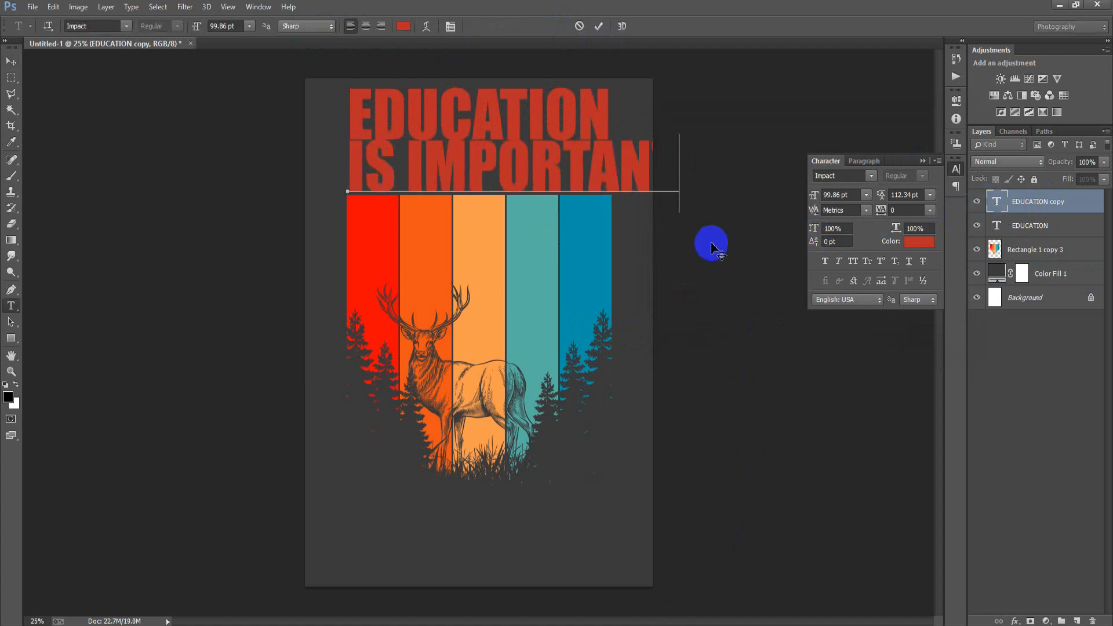
{"action": "left_click", "coordinate": [598, 26]}
Set the IS IMPORTANT text colour to cream EBD09C
{"action": "left_click", "coordinate": [911, 242]}
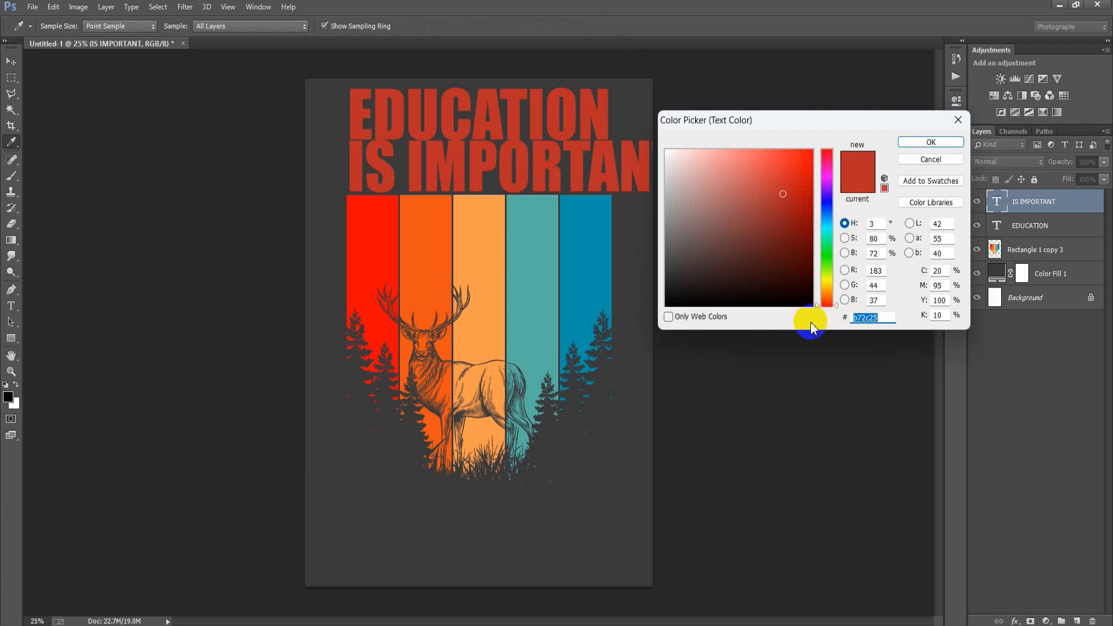
{"action": "type", "text": "E"}
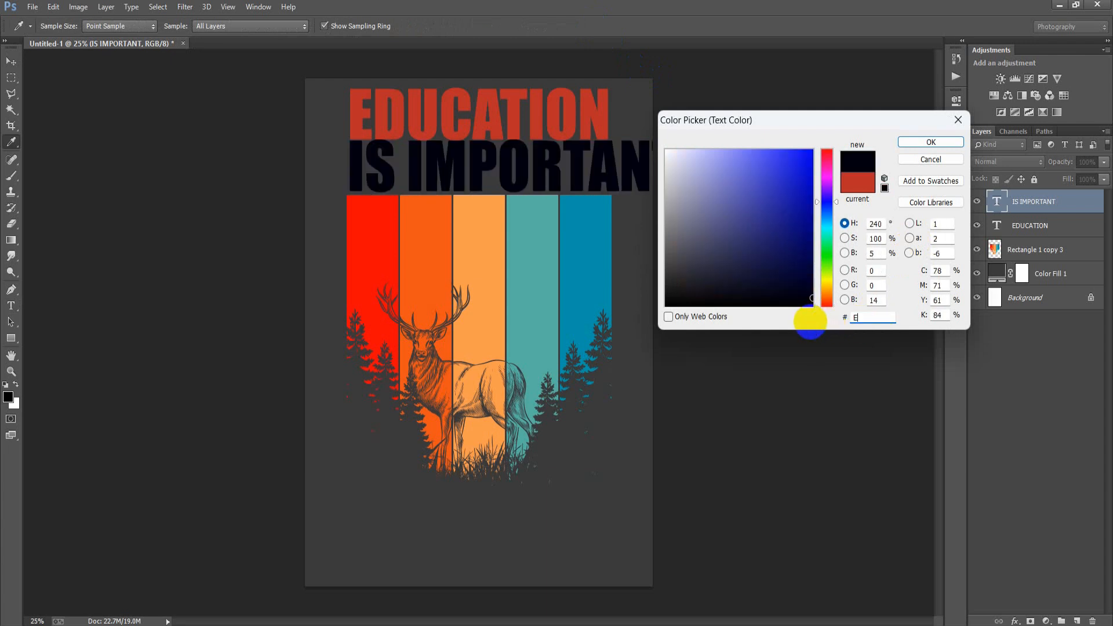
{"action": "type", "text": "BD09C"}
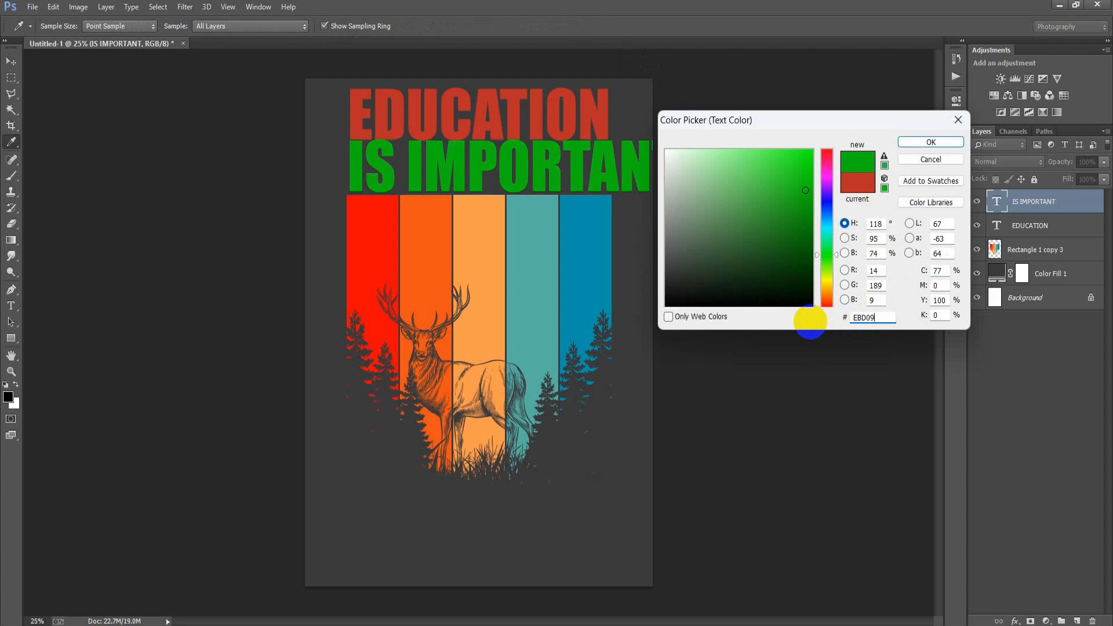
{"action": "left_click", "coordinate": [930, 142]}
{"action": "key", "text": "v"}
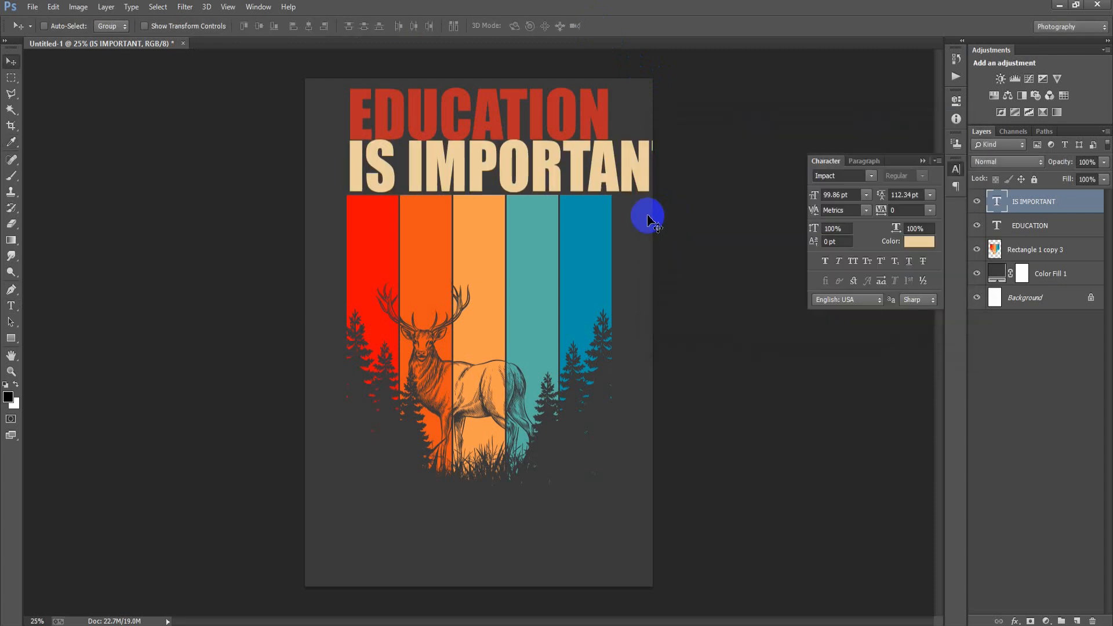
Scale the IS IMPORTANT text to about 57.25% beneath EDUCATION and centre both lines horizontally on the Background layer
{"action": "key", "text": "ctrl+t"}
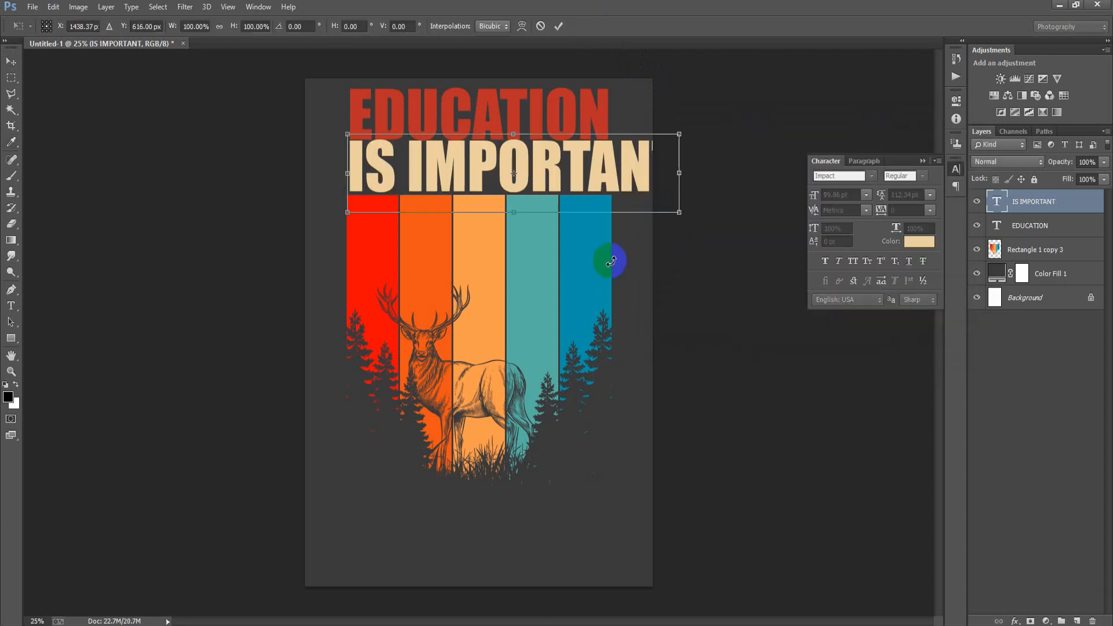
{"action": "left_click_drag", "start_coordinate": [679, 212], "coordinate": [568, 186]}
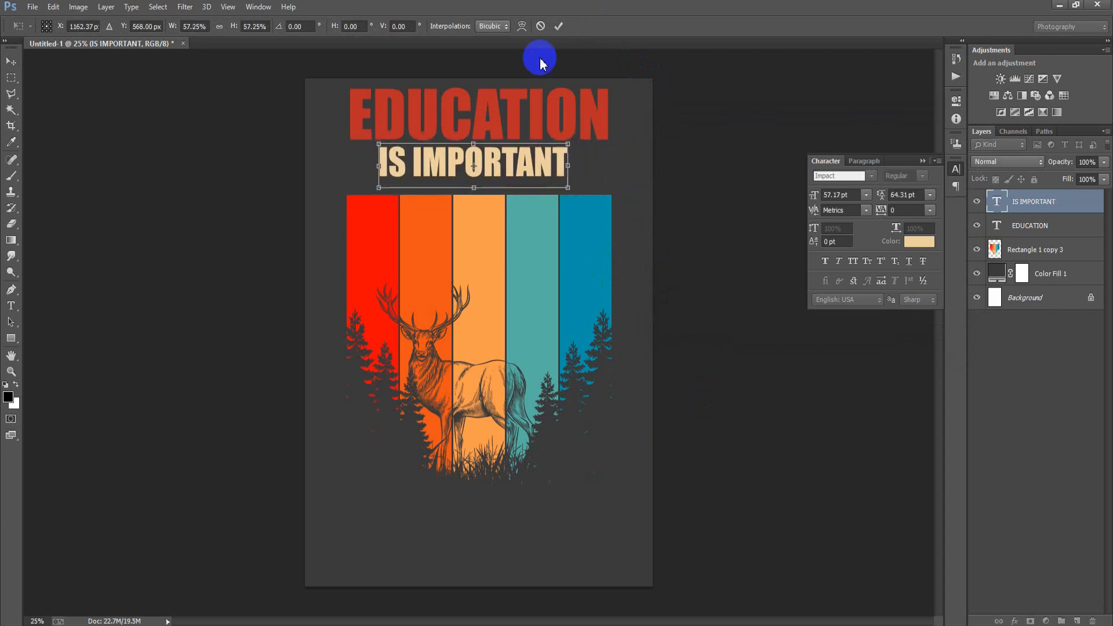
{"action": "left_click", "coordinate": [558, 25]}
{"action": "left_click", "coordinate": [1021, 227], "text": "ctrl"}
{"action": "left_click", "coordinate": [1036, 299], "text": "ctrl"}
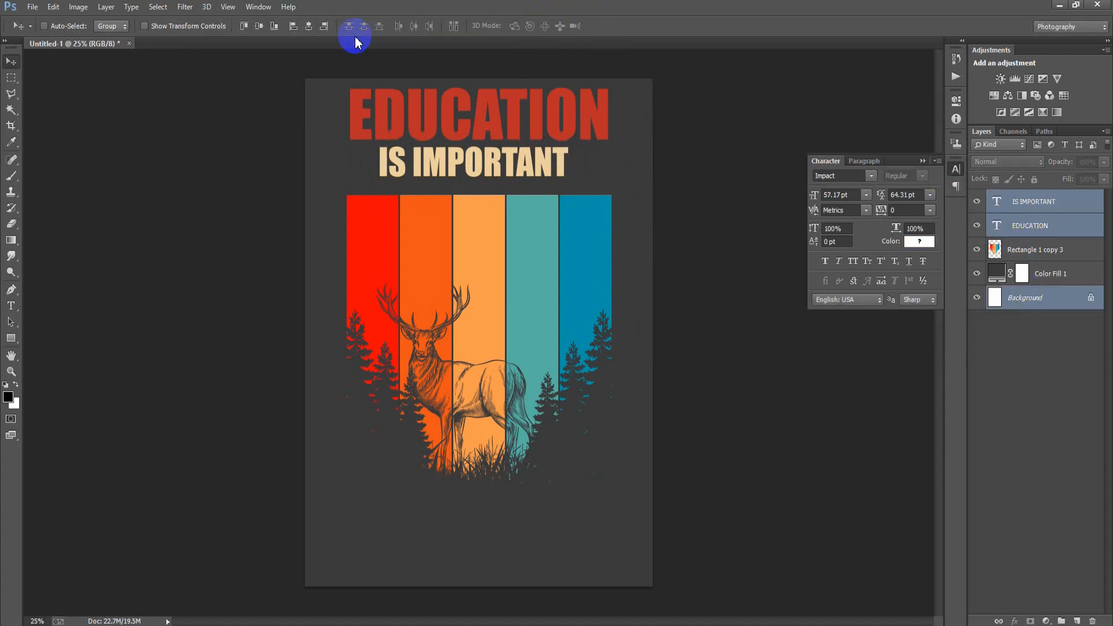
{"action": "left_click", "coordinate": [309, 26]}
{"action": "left_click", "coordinate": [1042, 209]}
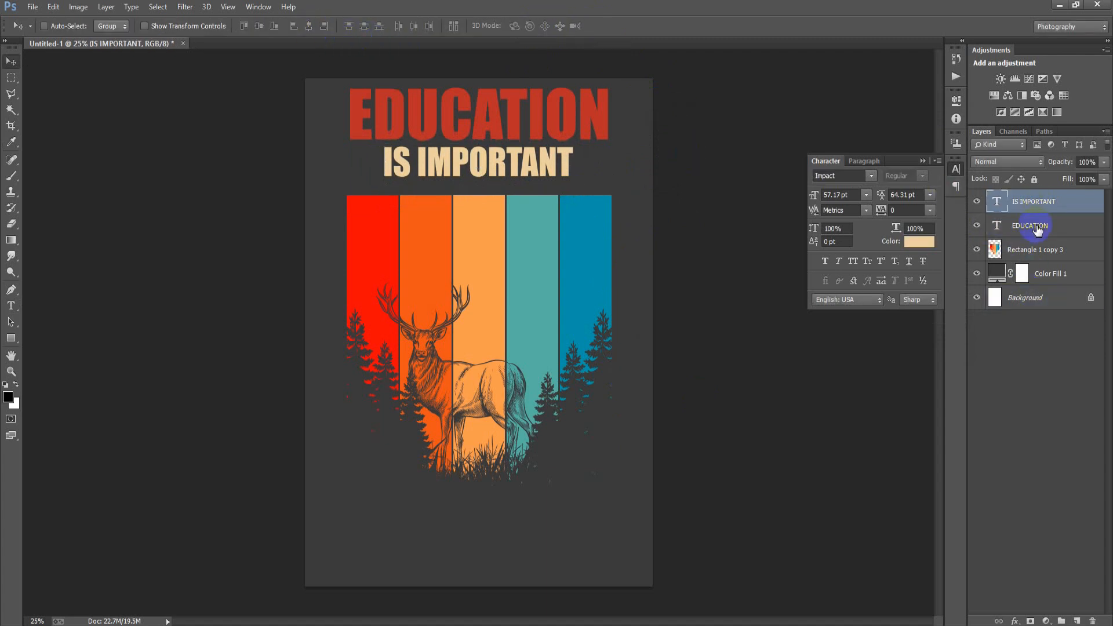
Move the EDUCATION and IS IMPORTANT text layers down together until they sit just above the striped panels
{"action": "left_click", "coordinate": [1037, 230]}
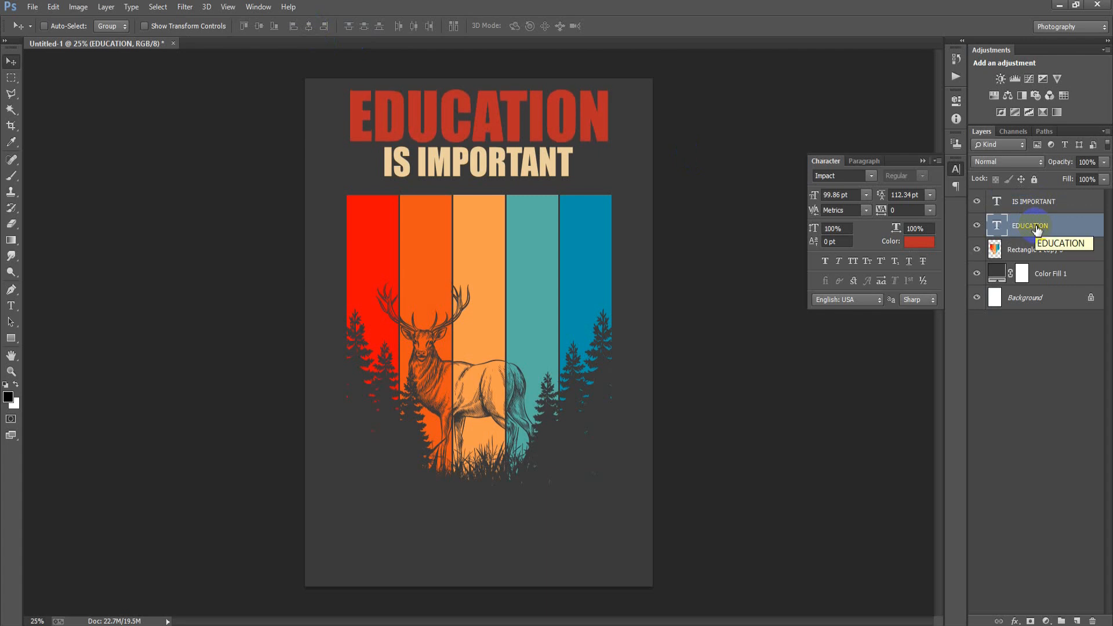
{"action": "left_click", "coordinate": [1036, 208], "text": "ctrl"}
{"action": "key", "text": "shift+Down"}
{"action": "key", "text": "shift+Down"}
{"action": "key", "text": "shift+Down"}
{"action": "key", "text": "shift+Down"}
{"action": "key", "text": "shift+Down"}
{"action": "key", "text": "shift+Down"}
{"action": "key", "text": "shift+Down"}
{"action": "key", "text": "shift+Down"}
{"action": "key", "text": "shift+Down"}
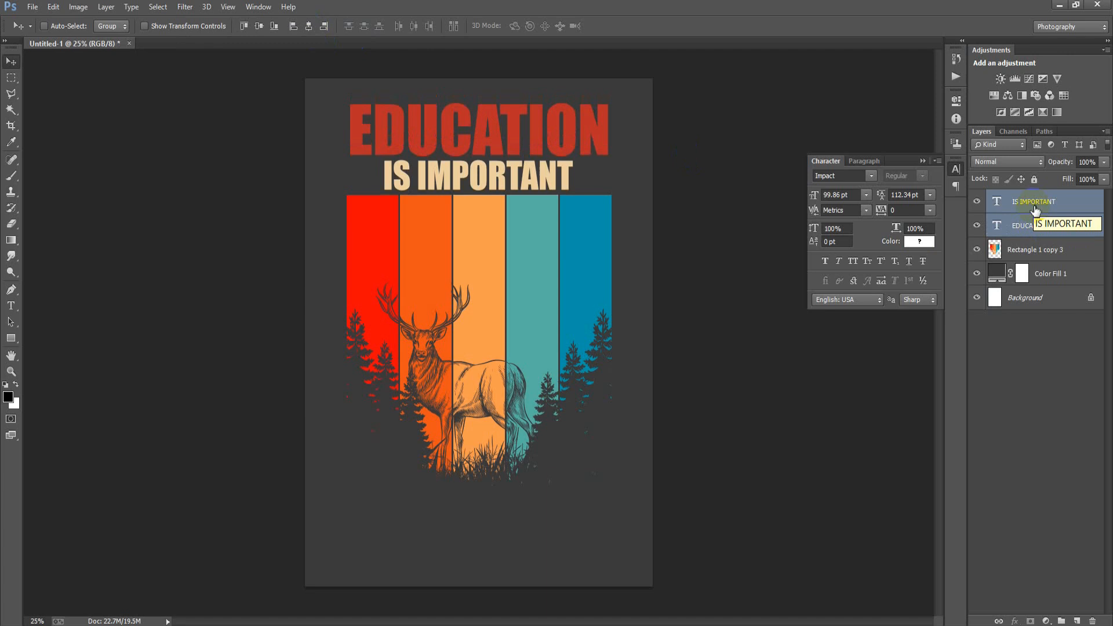
Place the antlered deer head image 00001 (1) as a linked file at its default size and rasterize its layer
{"action": "left_click", "coordinate": [33, 7]}
{"action": "left_click", "coordinate": [124, 242]}
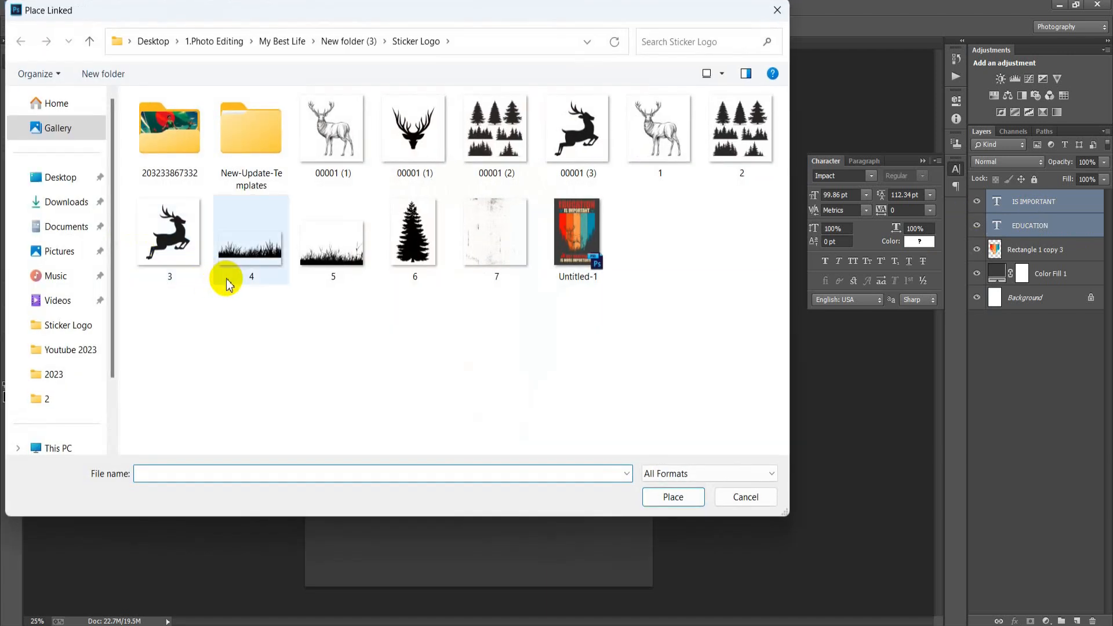
{"action": "left_click", "coordinate": [420, 145]}
{"action": "left_click", "coordinate": [665, 502]}
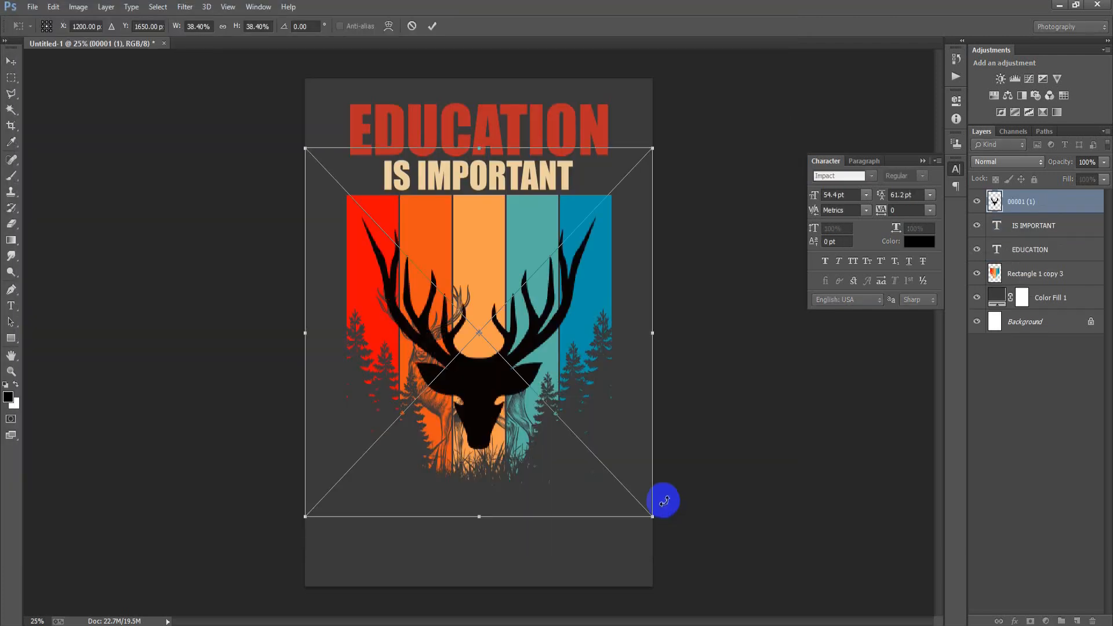
{"action": "left_click", "coordinate": [433, 26]}
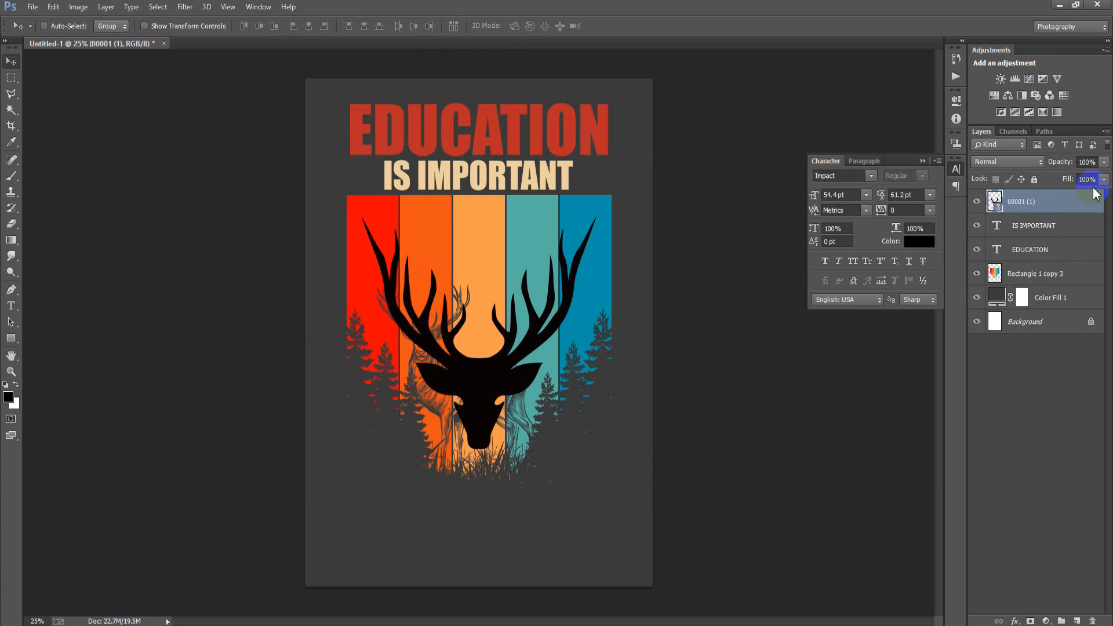
{"action": "right_click", "coordinate": [1050, 201]}
{"action": "left_click", "coordinate": [766, 276]}
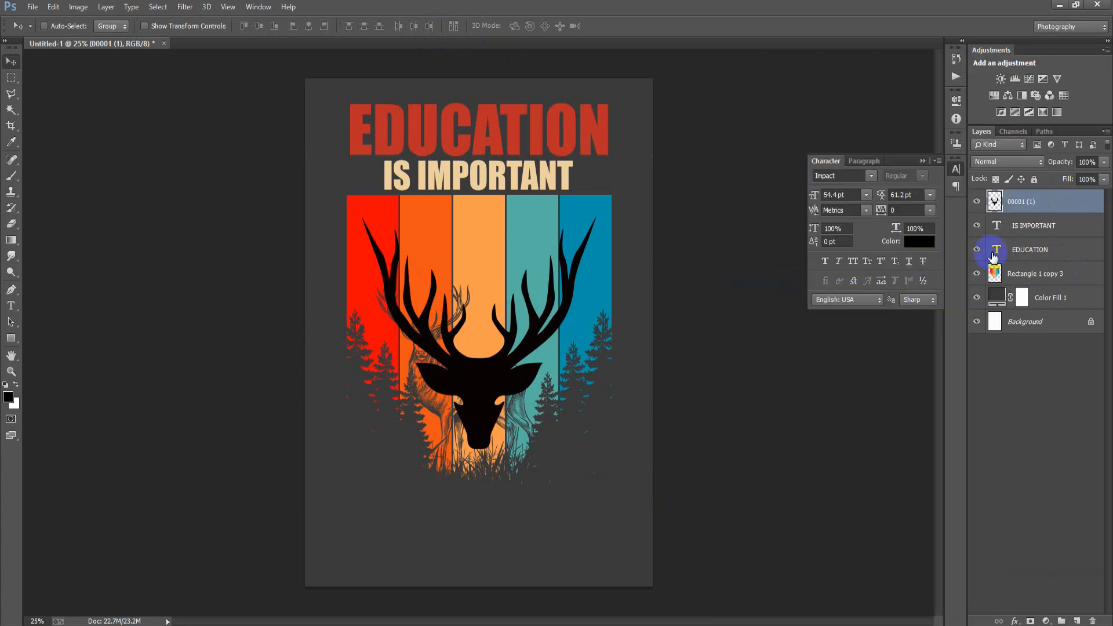
Fill the deer head silhouette with blue 0395ad sampled from the blue striped panel
{"action": "left_click", "coordinate": [994, 201], "text": "ctrl"}
{"action": "left_click", "coordinate": [8, 397]}
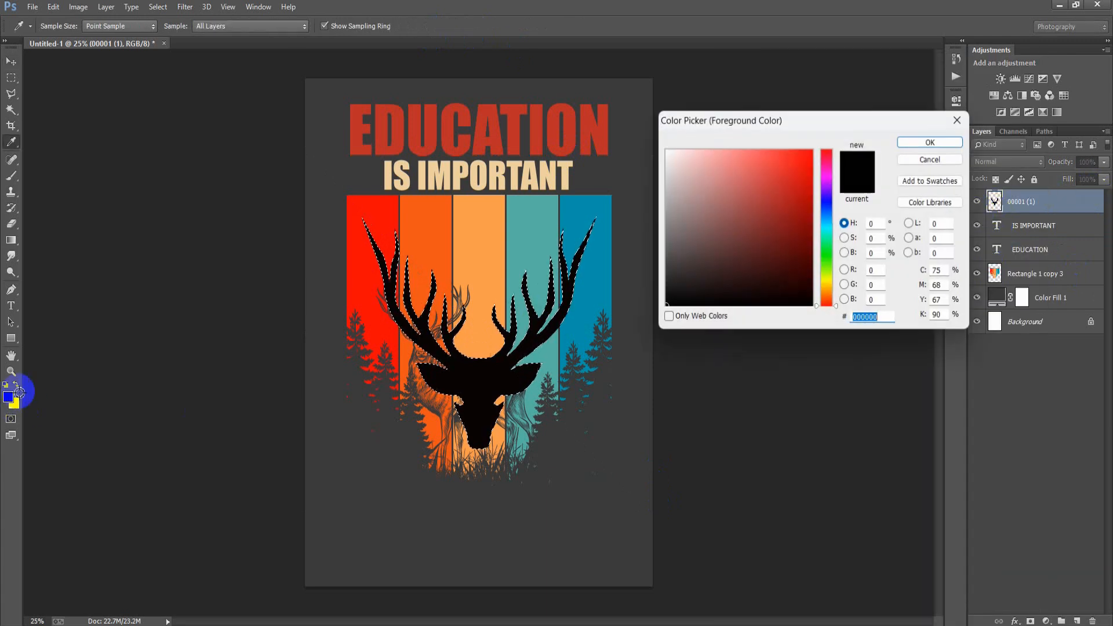
{"action": "left_click", "coordinate": [596, 230]}
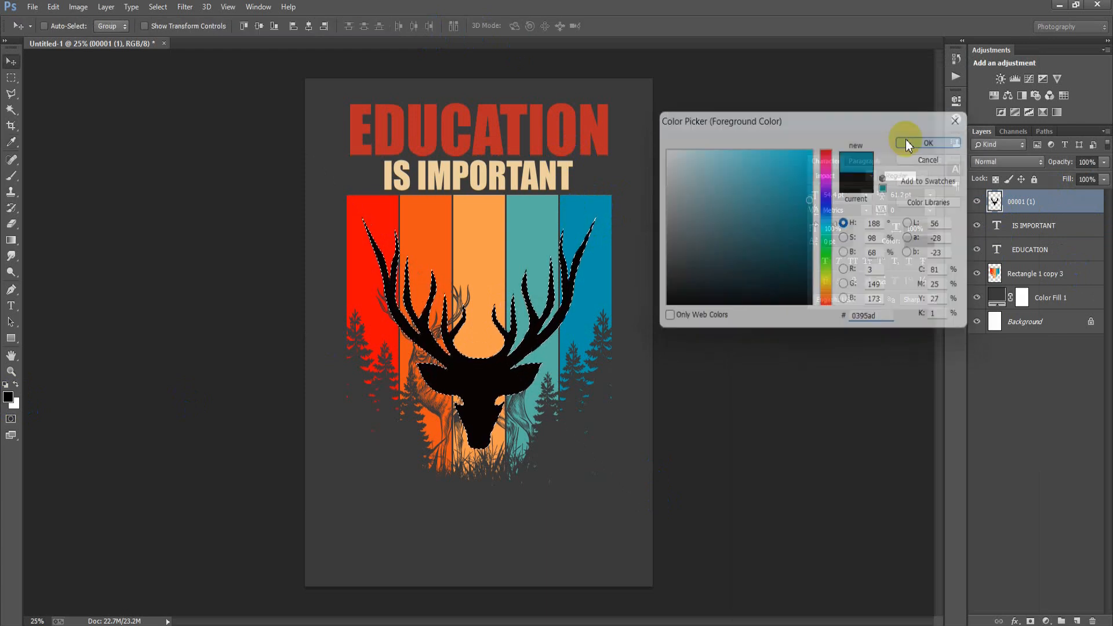
{"action": "left_click", "coordinate": [916, 142]}
{"action": "key", "text": "alt+BackSpace"}
{"action": "key", "text": "ctrl+d"}
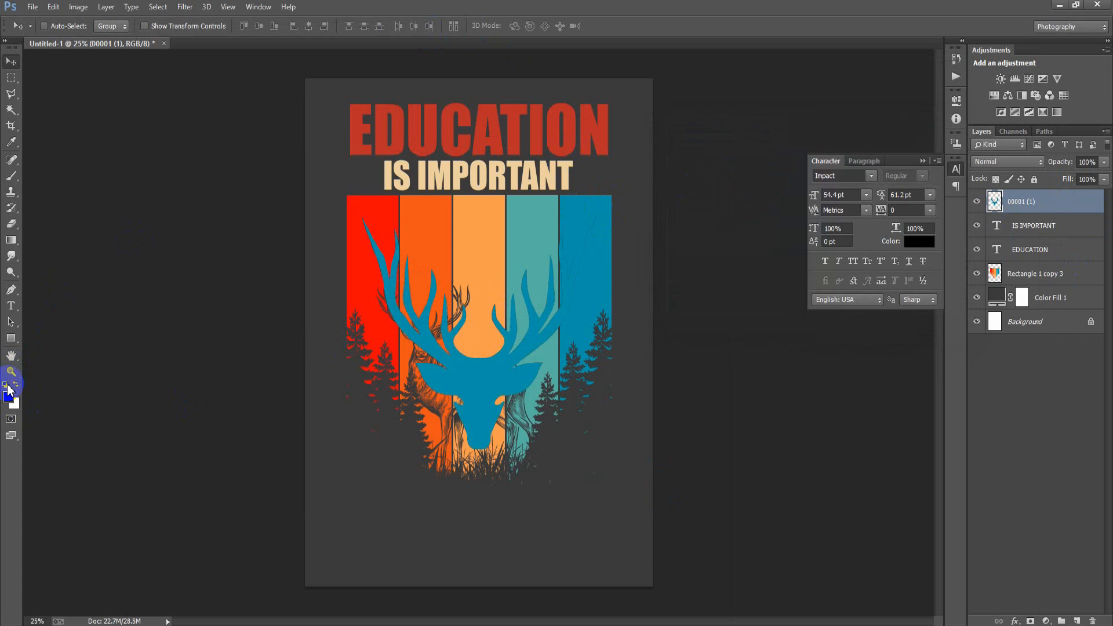
Reset the colours to default and shrink the blue deer head to a small icon just before IS IMPORTANT
{"action": "key", "text": "ctrl+t"}
{"action": "left_click", "coordinate": [6, 385]}
{"action": "left_click_drag", "start_coordinate": [596, 450], "coordinate": [369, 177]}
{"action": "left_click", "coordinate": [558, 25]}
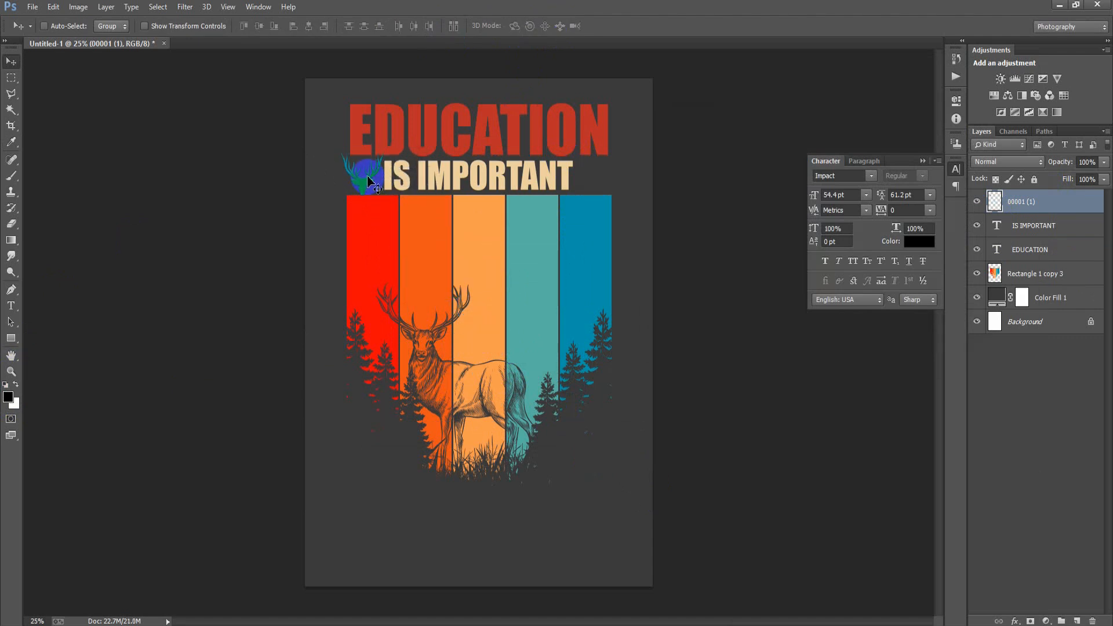
Scale the small deer head to about 77% and duplicate it at the other end of IS IMPORTANT
{"action": "key", "text": "ctrl+t"}
{"action": "left_click_drag", "start_coordinate": [387, 197], "coordinate": [381, 193]}
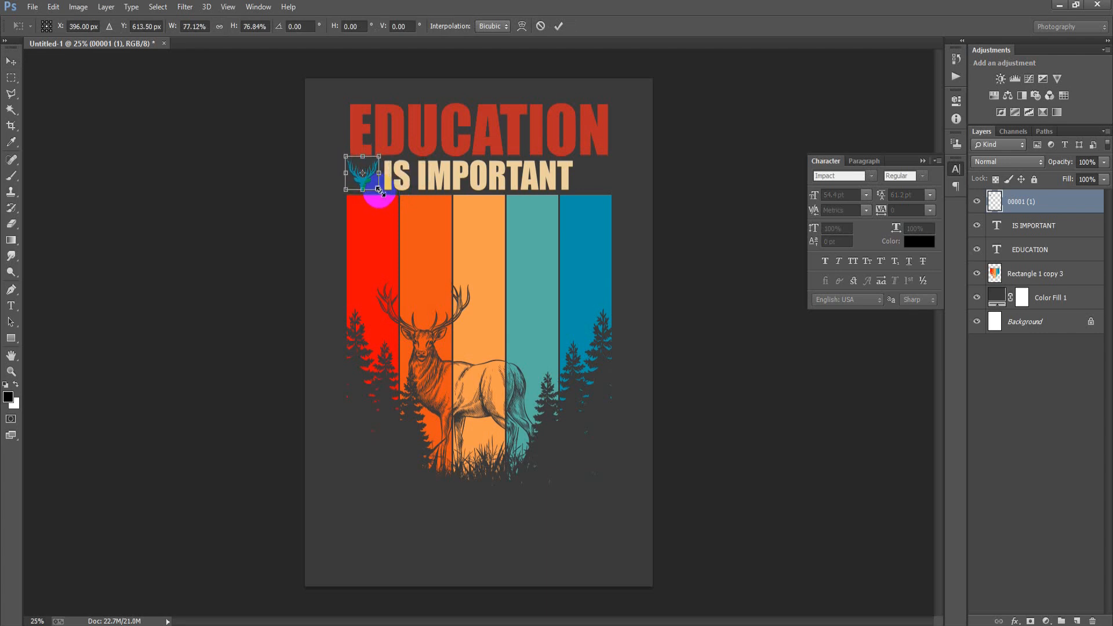
{"action": "left_click", "coordinate": [558, 25]}
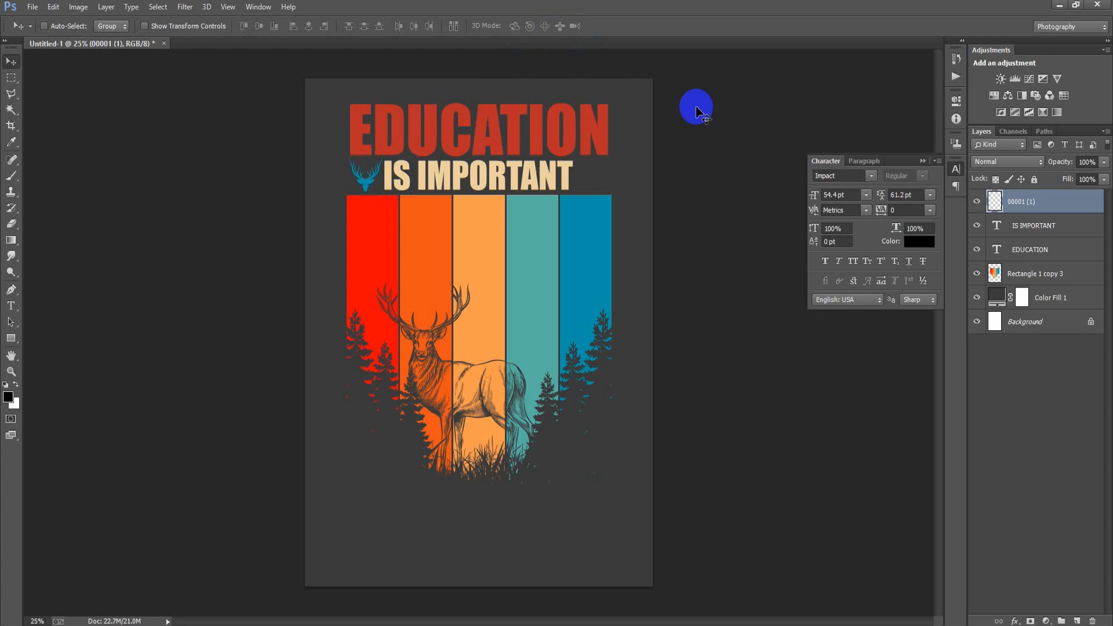
{"action": "left_click_drag", "start_coordinate": [368, 180], "coordinate": [595, 183]}
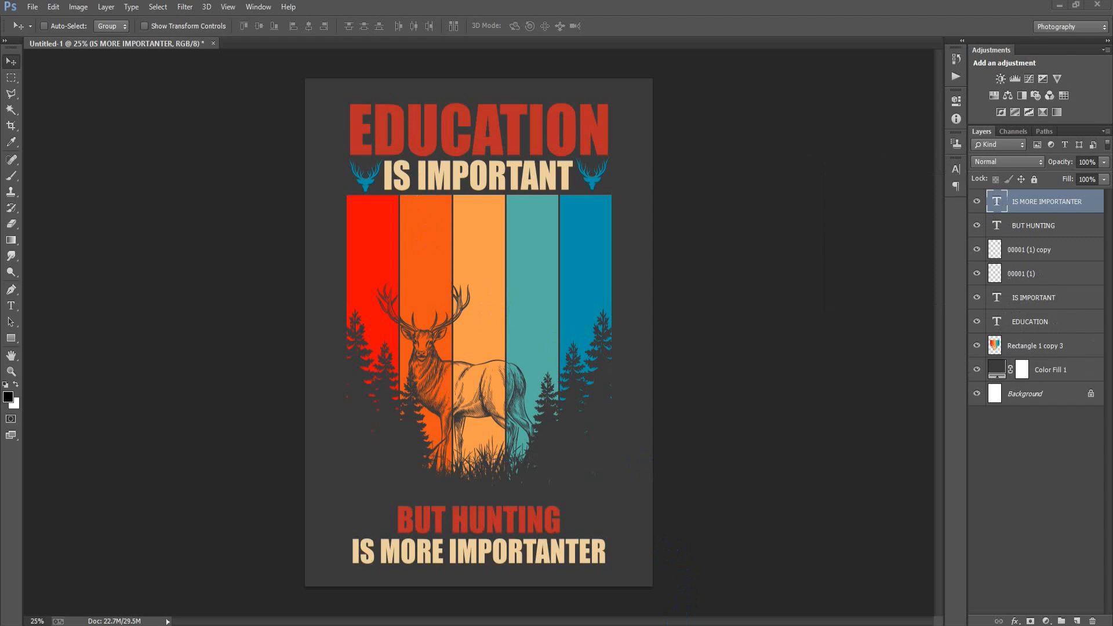
Place the leaping deer image 3 as a linked file, scaled to about 1.90%, just before the BUT HUNTING text
{"action": "left_click", "coordinate": [33, 6]}
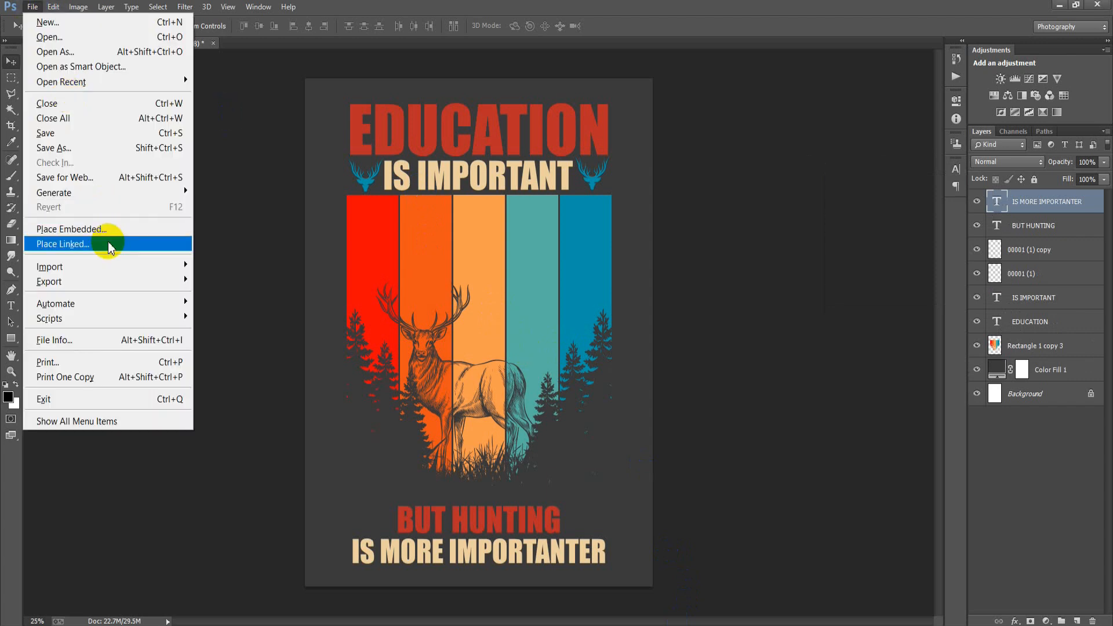
{"action": "left_click", "coordinate": [176, 242]}
{"action": "left_click", "coordinate": [592, 158]}
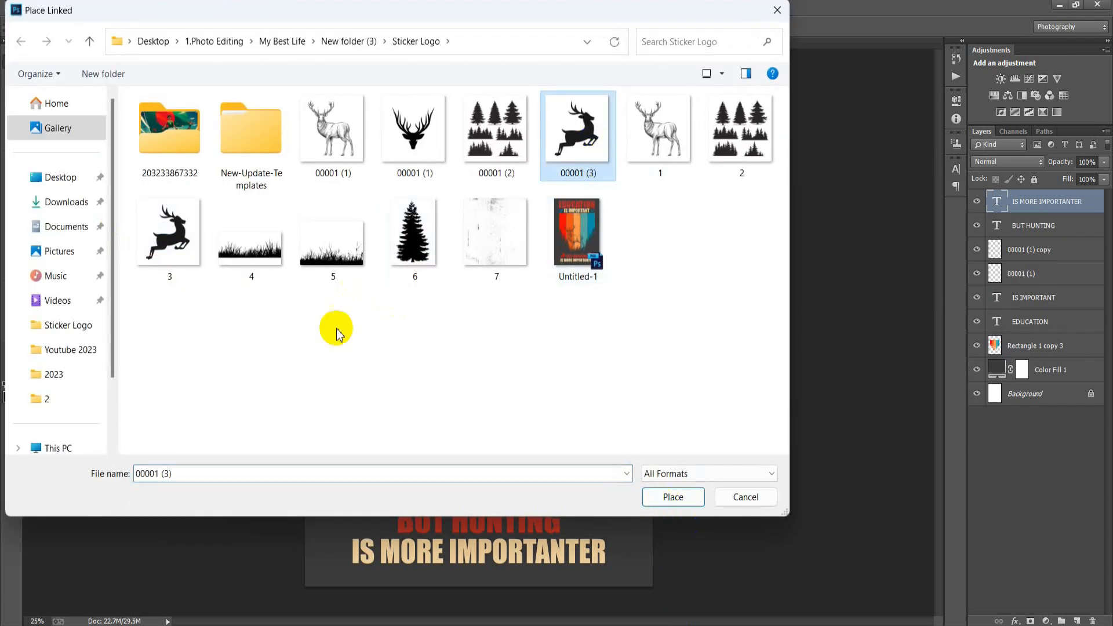
{"action": "left_click", "coordinate": [207, 258]}
{"action": "left_click", "coordinate": [673, 498]}
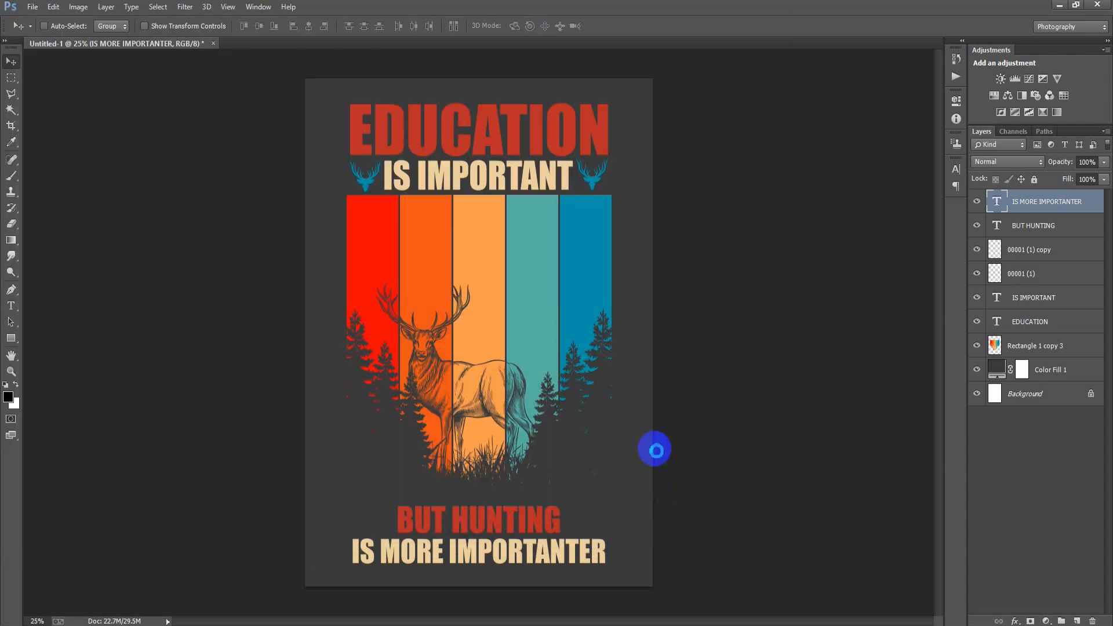
{"action": "left_click_drag", "start_coordinate": [652, 147], "coordinate": [375, 514]}
{"action": "left_click", "coordinate": [432, 26]}
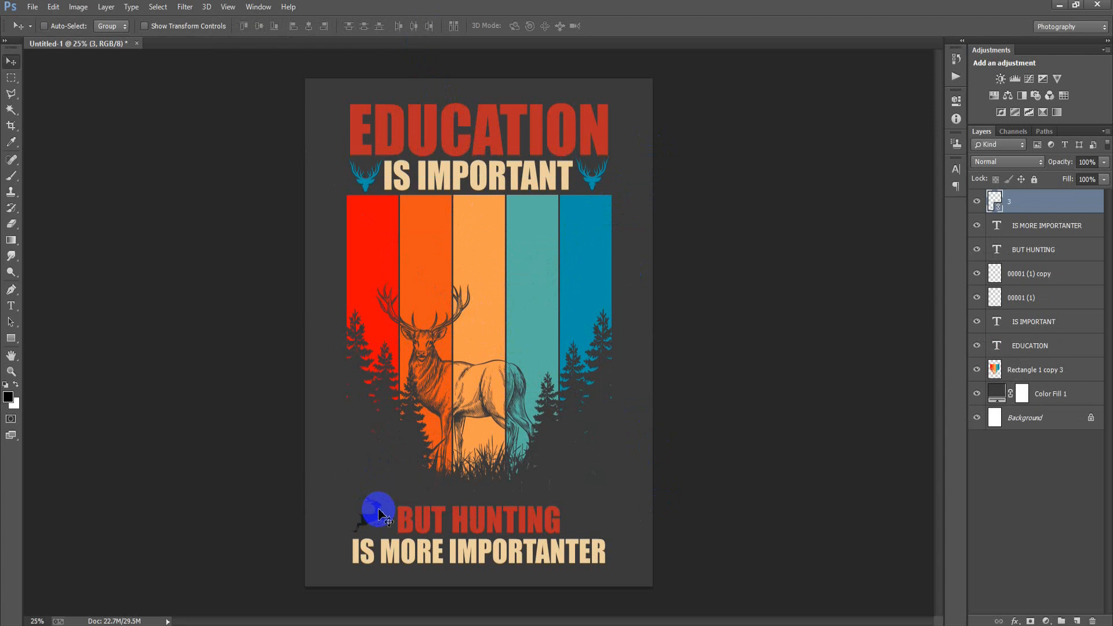
Enlarge the leaping deer to about 2.11% and rasterize its layer
{"action": "key", "text": "ctrl+t"}
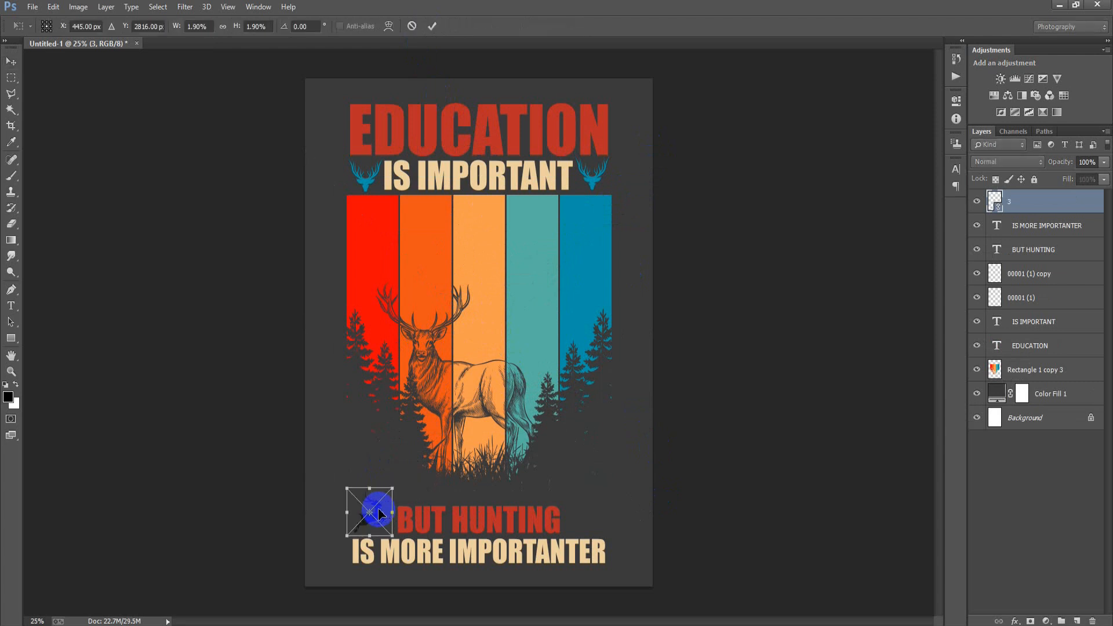
{"action": "left_click_drag", "start_coordinate": [398, 482], "coordinate": [400, 479]}
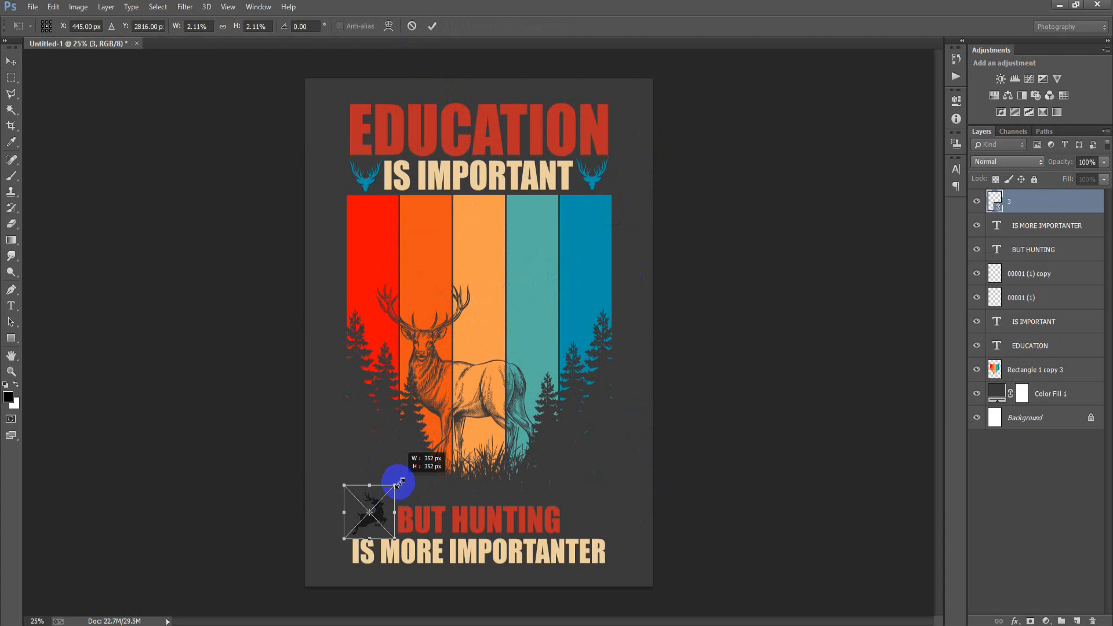
{"action": "key", "text": "Return"}
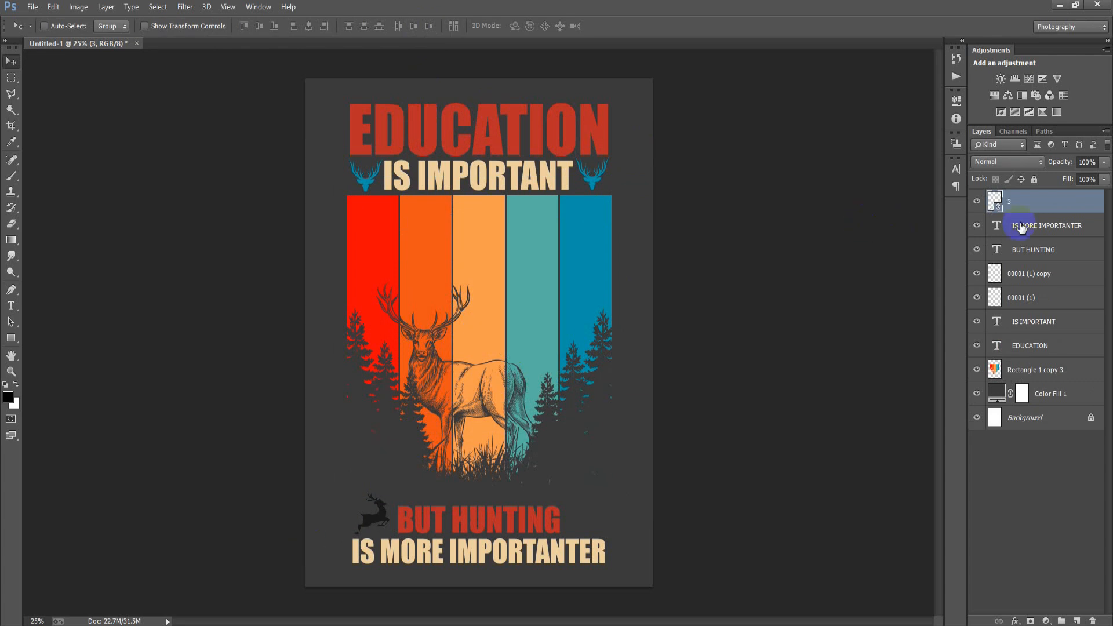
{"action": "right_click", "coordinate": [1054, 209]}
{"action": "left_click", "coordinate": [838, 278]}
Fill the leaping deer silhouette with red sampled from the red striped panel
{"action": "left_click", "coordinate": [995, 201], "text": "ctrl"}
{"action": "left_click", "coordinate": [7, 398]}
{"action": "left_click", "coordinate": [368, 234]}
{"action": "left_click", "coordinate": [913, 146]}
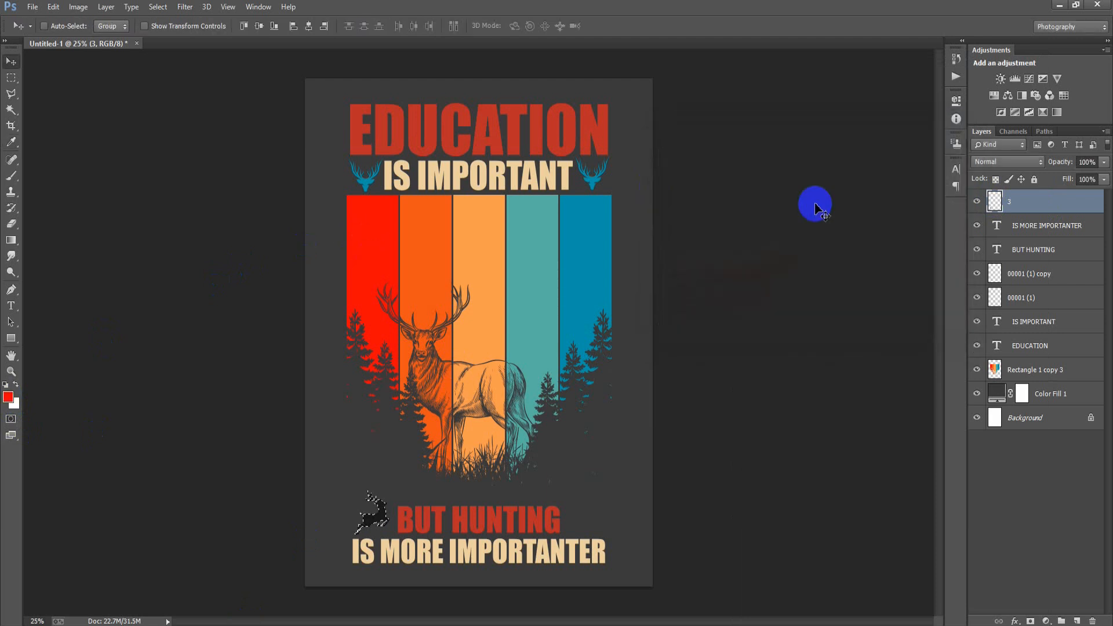
{"action": "key", "text": "ctrl+d"}
Duplicate the red leaping deer to the end of BUT HUNTING and flip the copy horizontally
{"action": "left_click_drag", "start_coordinate": [371, 520], "coordinate": [588, 518]}
{"action": "key", "text": "ctrl+t"}
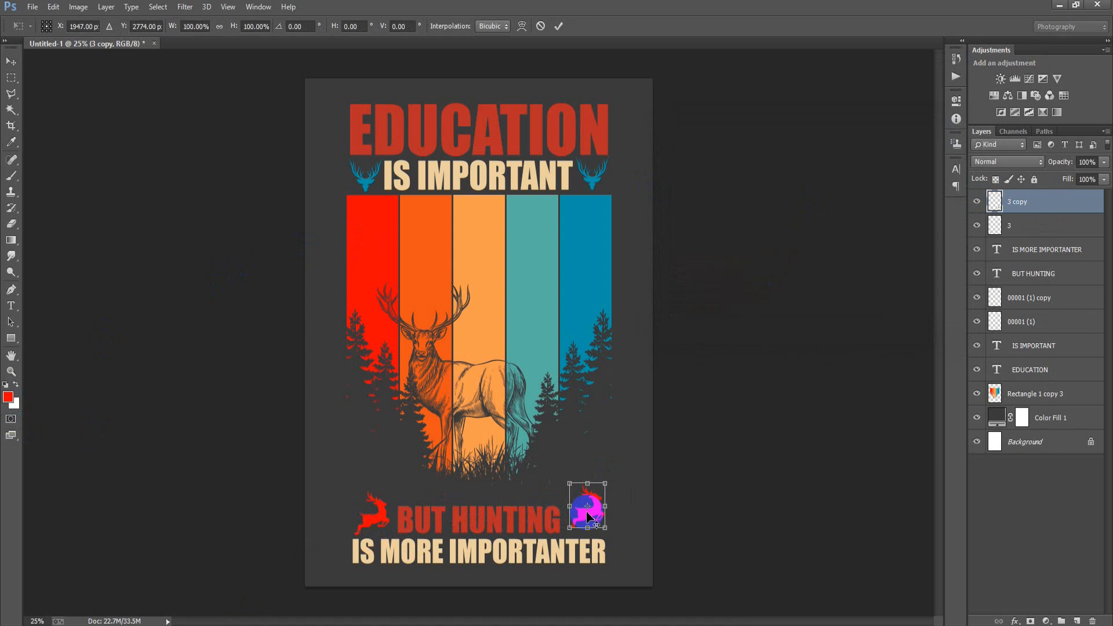
{"action": "right_click", "coordinate": [587, 516]}
{"action": "left_click", "coordinate": [623, 486]}
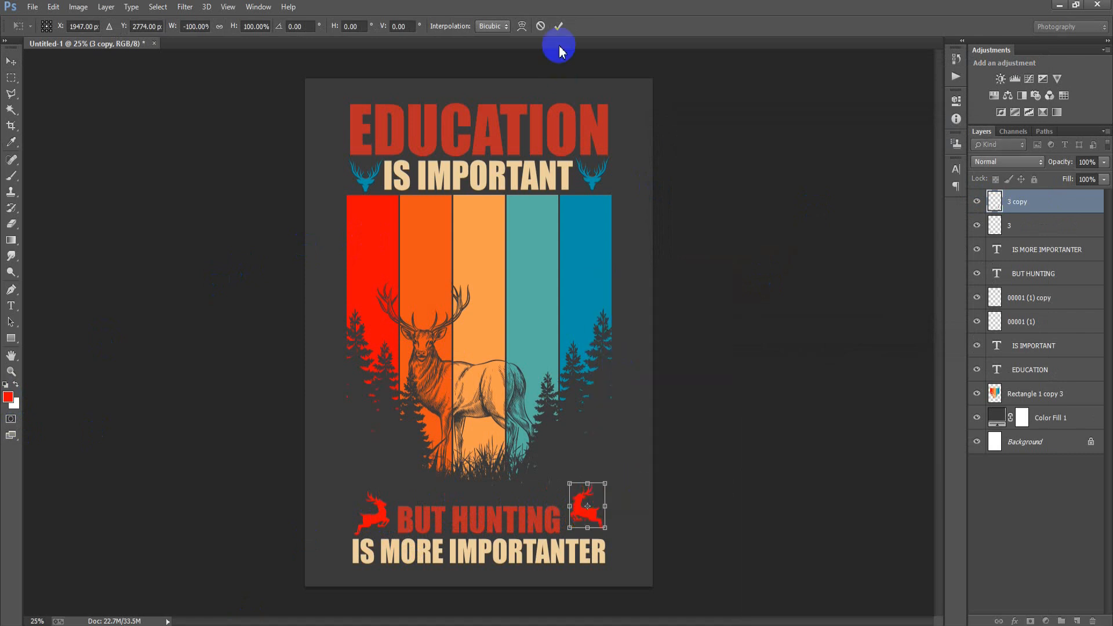
{"action": "left_click", "coordinate": [557, 28]}
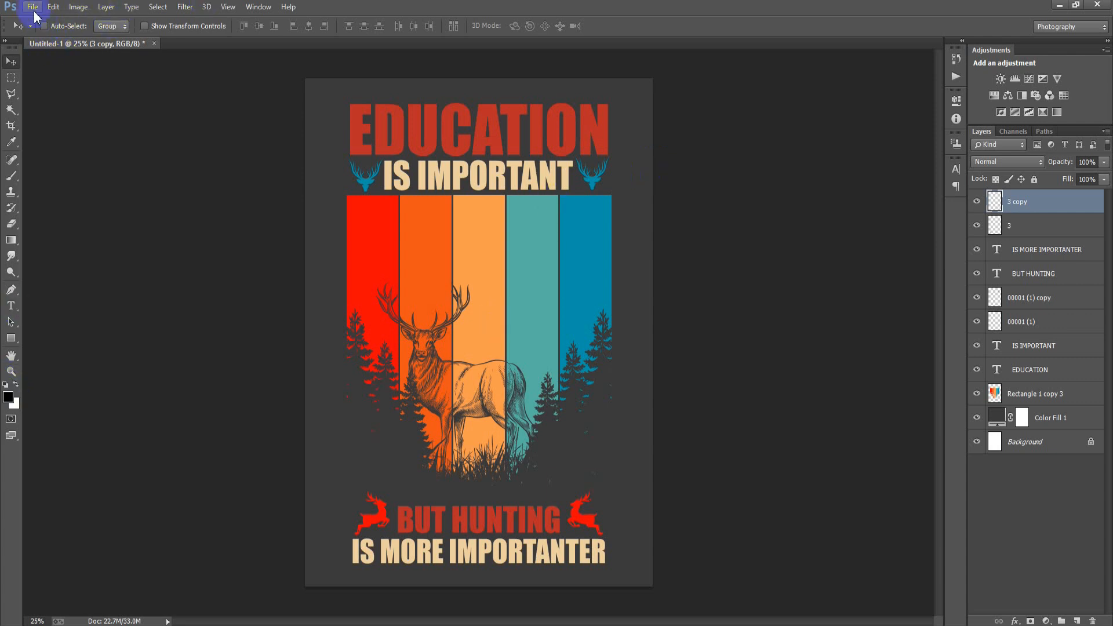
Place the grunge texture image 7 as a linked file, scale it to about 45.89% and position it over the title and panels
{"action": "left_click", "coordinate": [33, 8]}
{"action": "left_click", "coordinate": [90, 241]}
{"action": "left_click", "coordinate": [486, 261]}
{"action": "left_click", "coordinate": [674, 497]}
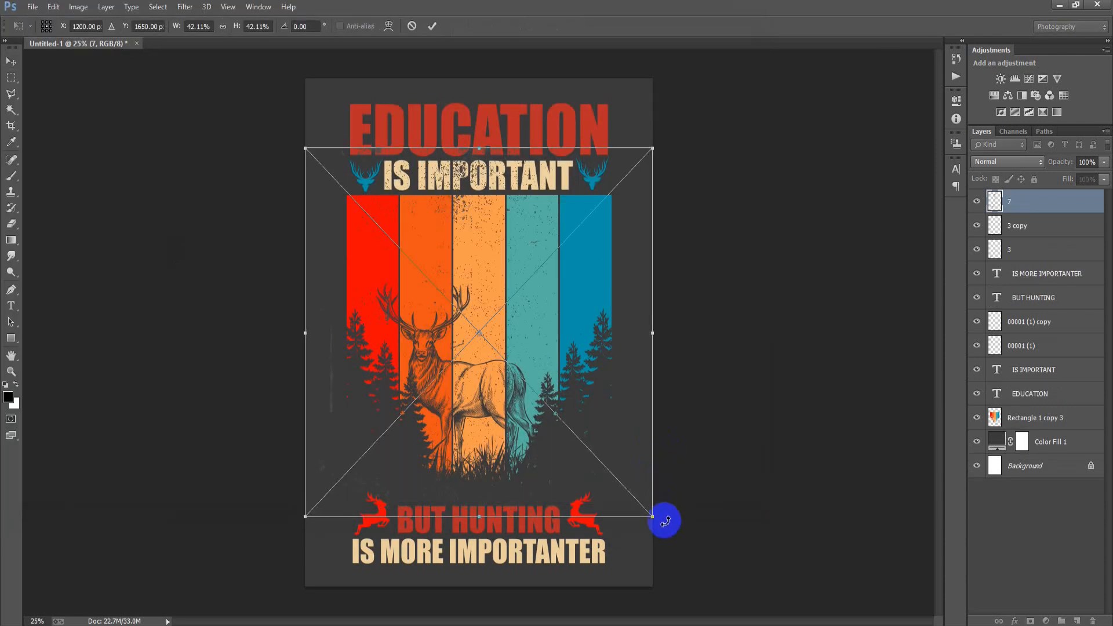
{"action": "left_click_drag", "start_coordinate": [652, 517], "coordinate": [663, 540]}
{"action": "left_click_drag", "start_coordinate": [597, 425], "coordinate": [636, 426]}
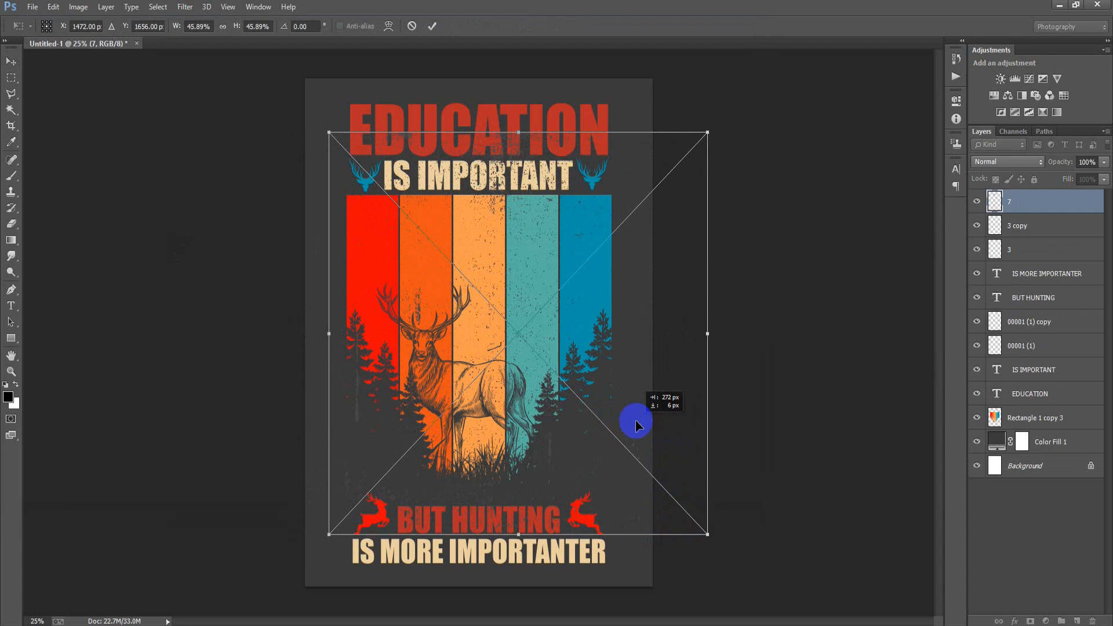
{"action": "left_click_drag", "start_coordinate": [545, 237], "coordinate": [545, 229]}
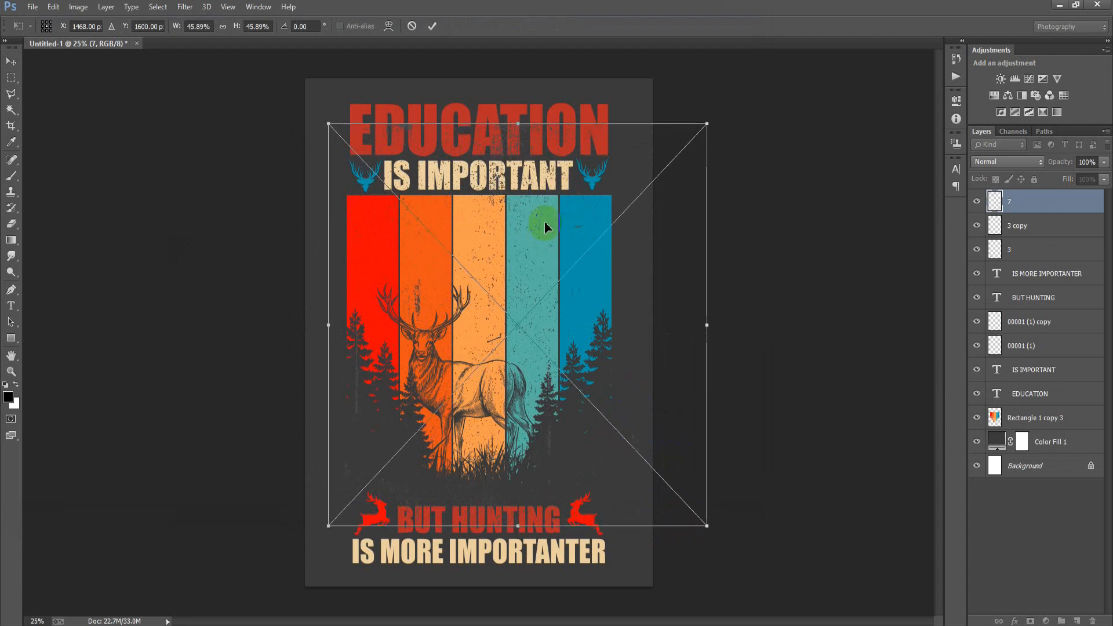
{"action": "left_click", "coordinate": [432, 26]}
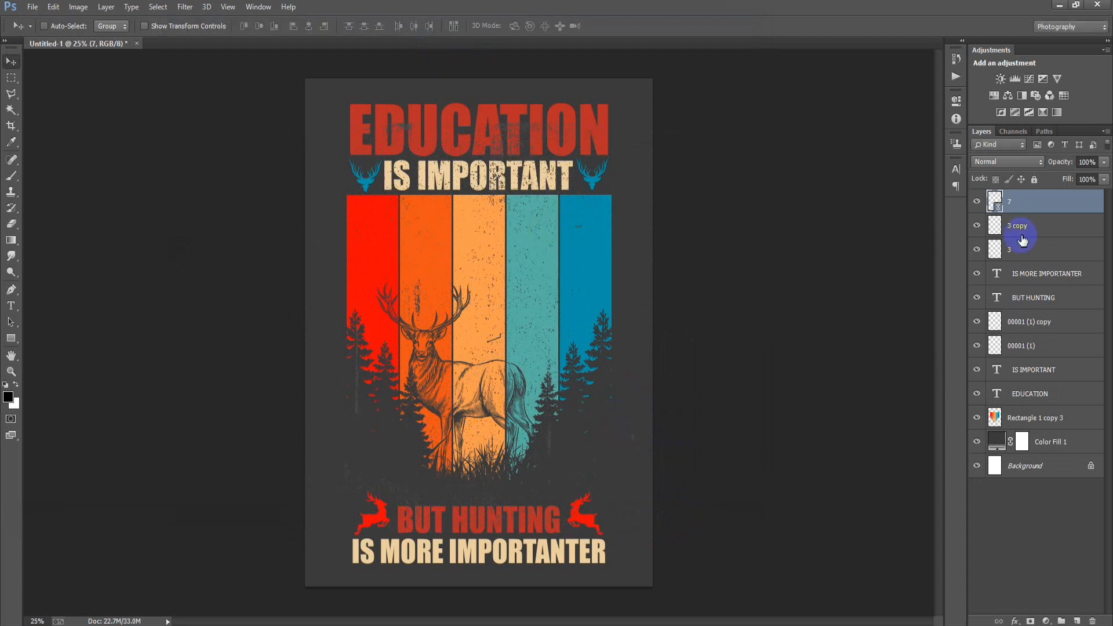
Rasterize texture layer 7 and cut its speckle pattern out of the Rectangle 1 copy 3 panels layer
{"action": "right_click", "coordinate": [1039, 210]}
{"action": "left_click", "coordinate": [811, 278]}
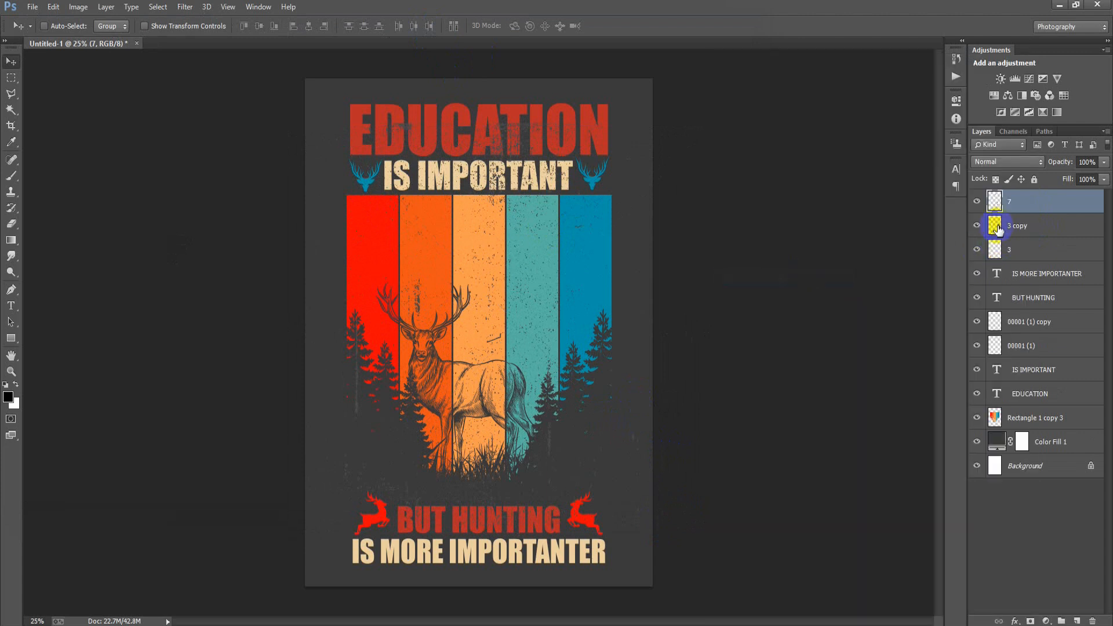
{"action": "left_click", "coordinate": [976, 201]}
{"action": "left_click", "coordinate": [996, 440]}
{"action": "left_click", "coordinate": [995, 417]}
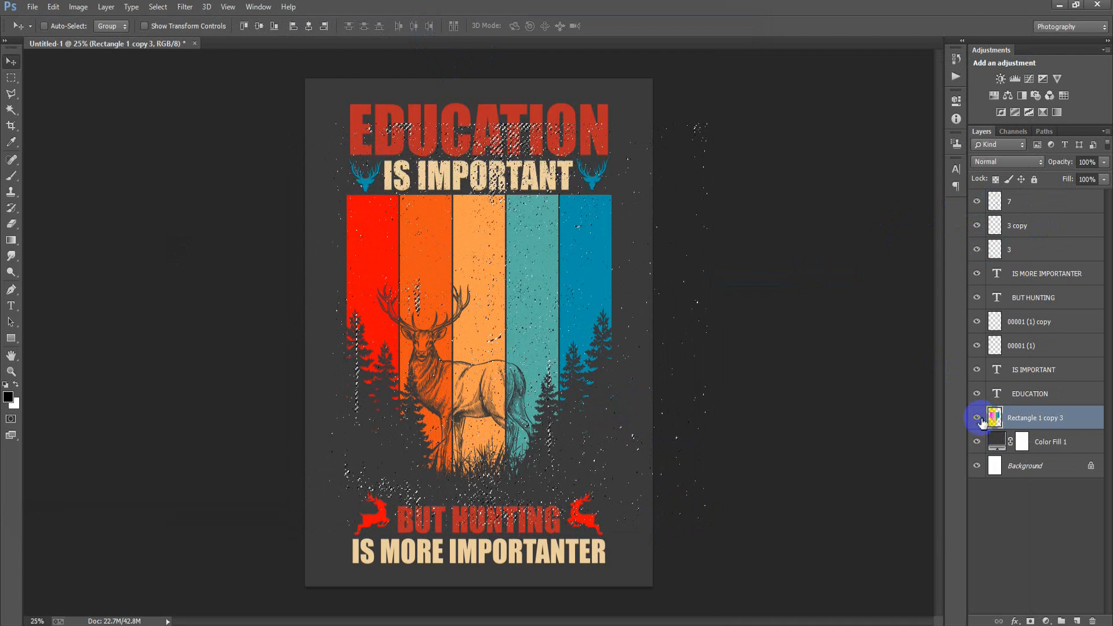
{"action": "left_click", "coordinate": [977, 418]}
{"action": "left_click", "coordinate": [978, 418]}
{"action": "left_click", "coordinate": [977, 418]}
{"action": "left_click", "coordinate": [977, 418]}
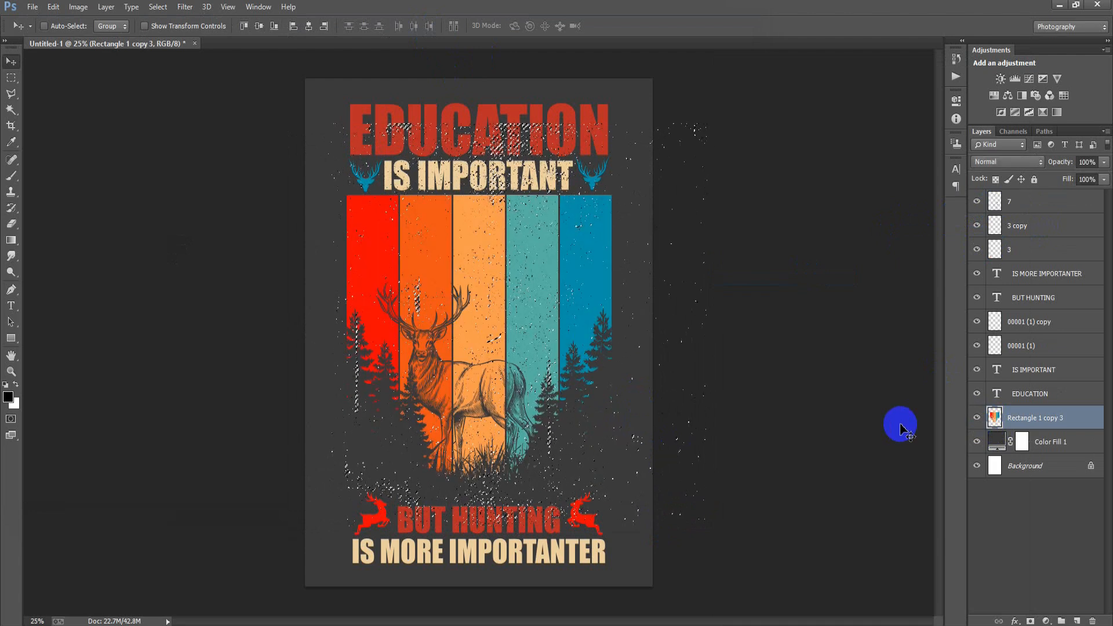
{"action": "key", "text": "ctrl+d"}
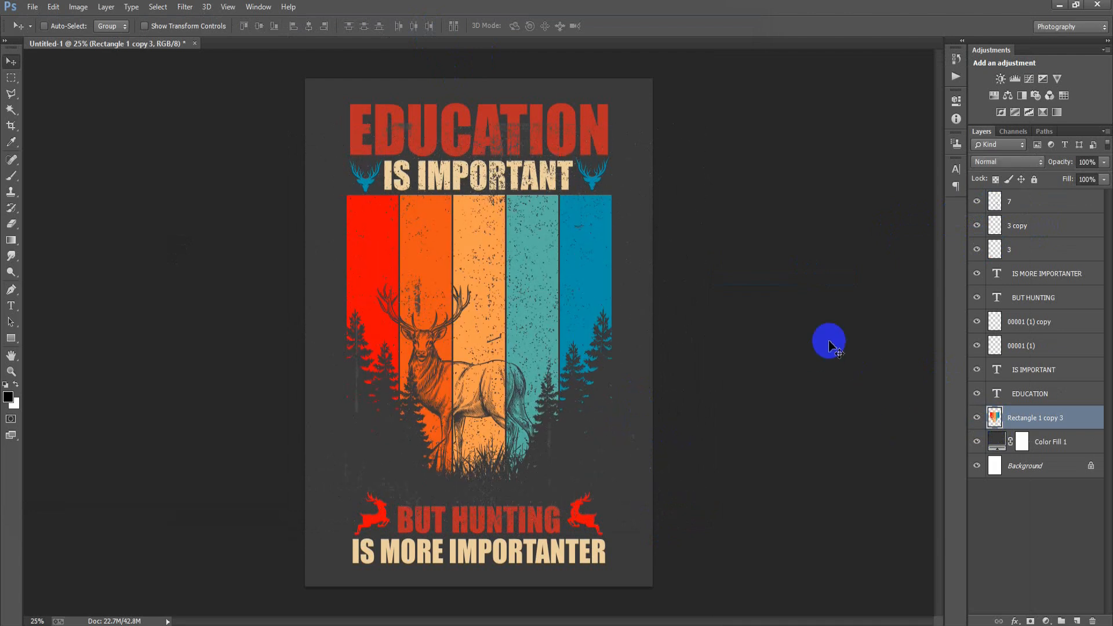
Delete texture layer 7 and group all artwork layers from 3 copy down to Rectangle 1 copy 3
{"action": "left_click", "coordinate": [1027, 203]}
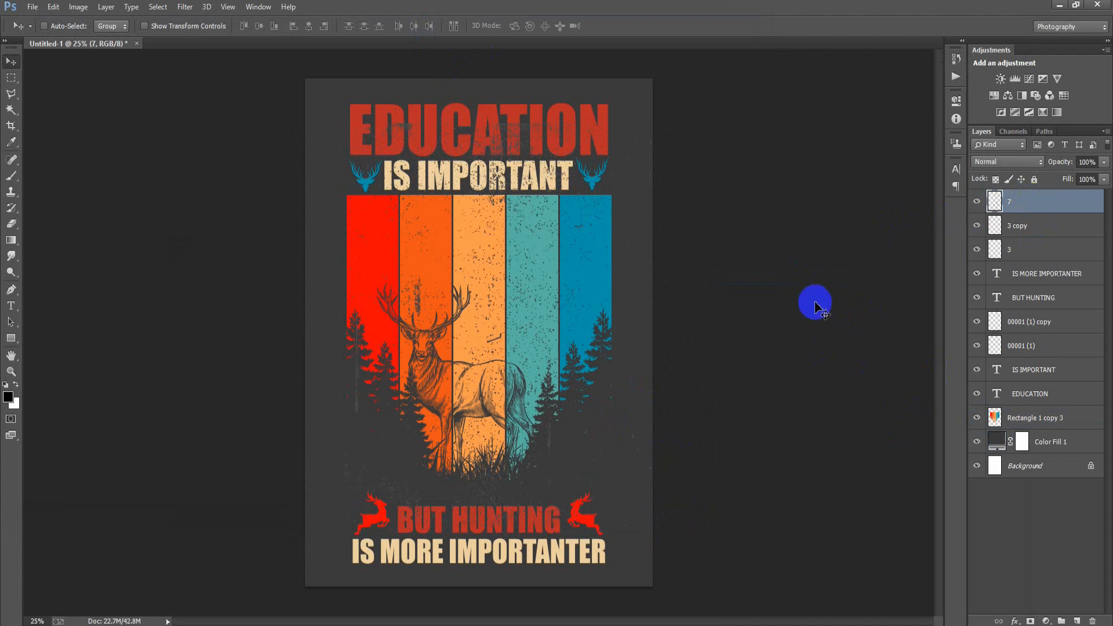
{"action": "key", "text": "Delete"}
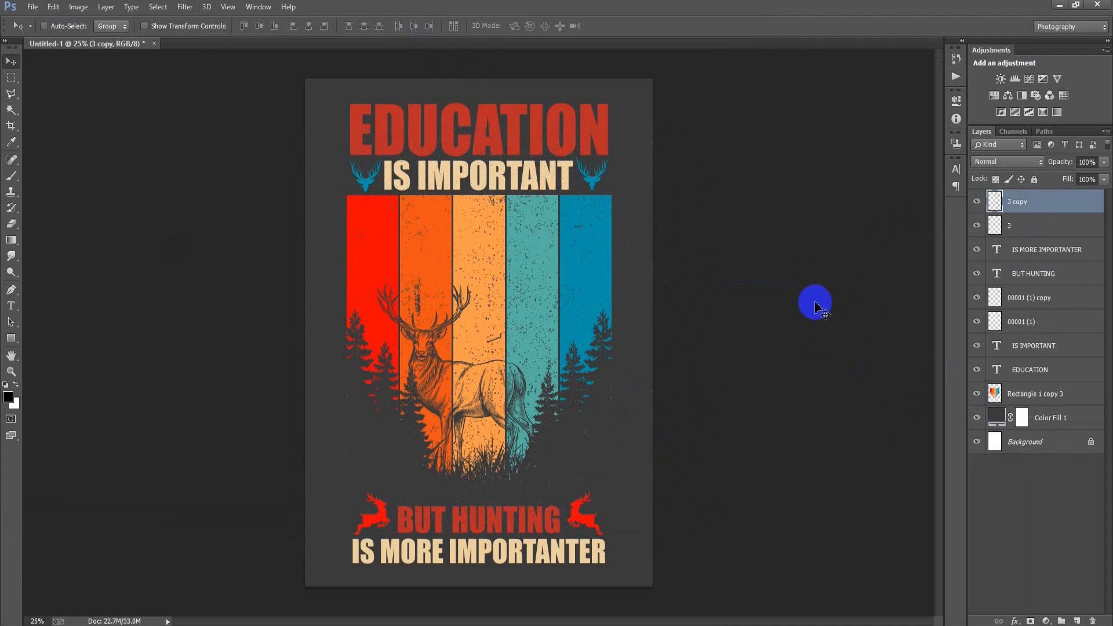
{"action": "left_click", "coordinate": [1063, 396], "text": "shift"}
{"action": "key", "text": "ctrl+g"}
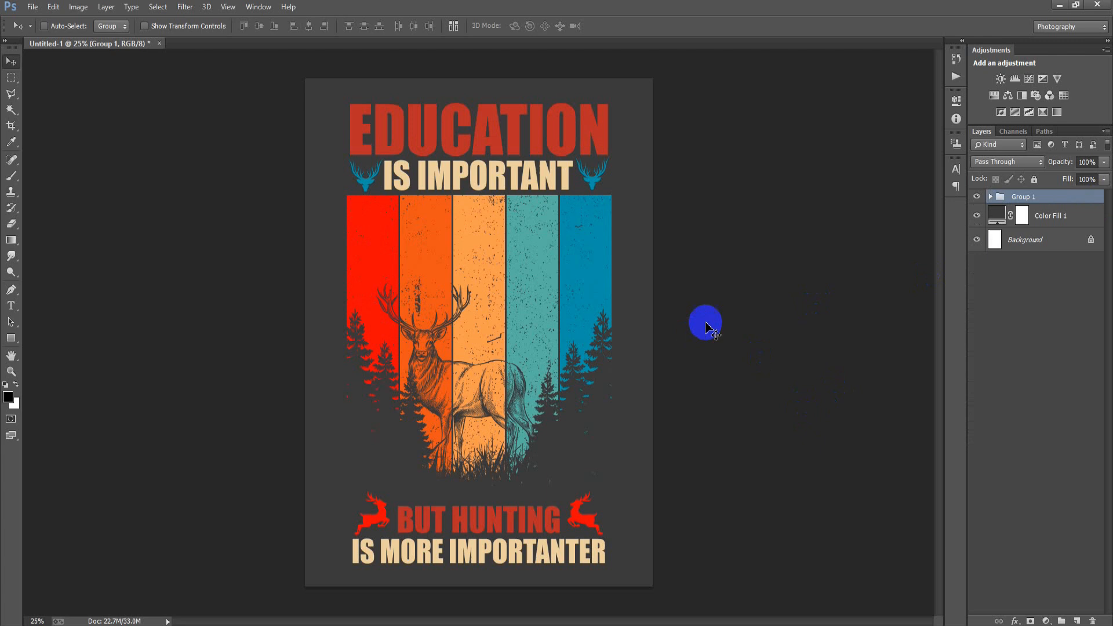
Change the Color Fill 1 background to black 000000 and hide the fill and Background layers to leave the artwork on transparency
{"action": "double_click", "coordinate": [1006, 227]}
{"action": "left_click_drag", "start_coordinate": [666, 266], "coordinate": [637, 351]}
{"action": "left_click", "coordinate": [931, 142]}
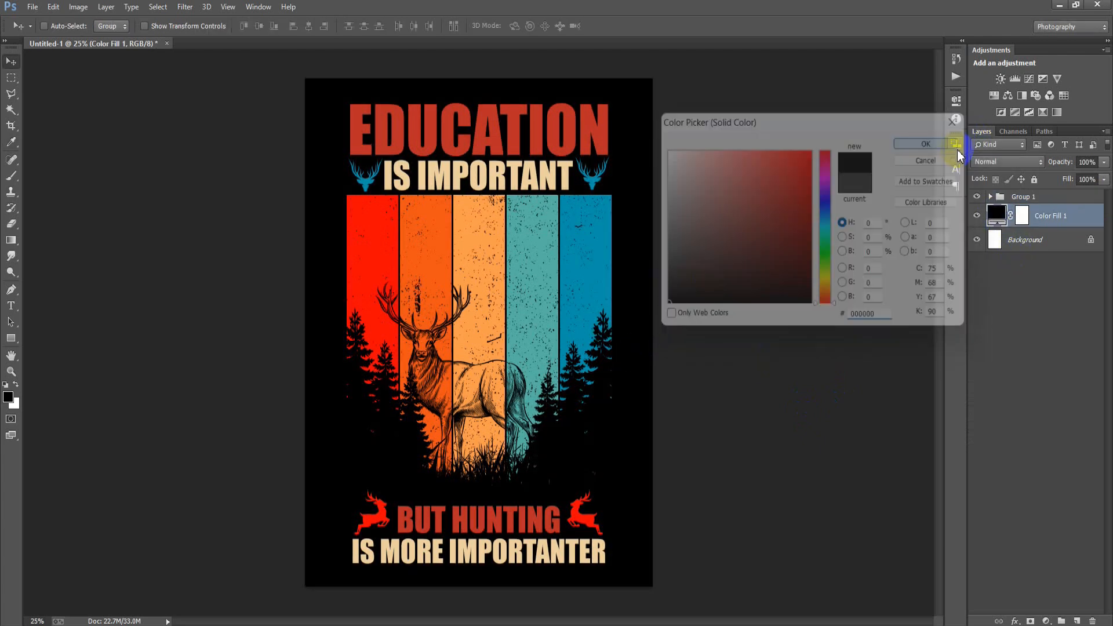
{"action": "left_click", "coordinate": [977, 216]}
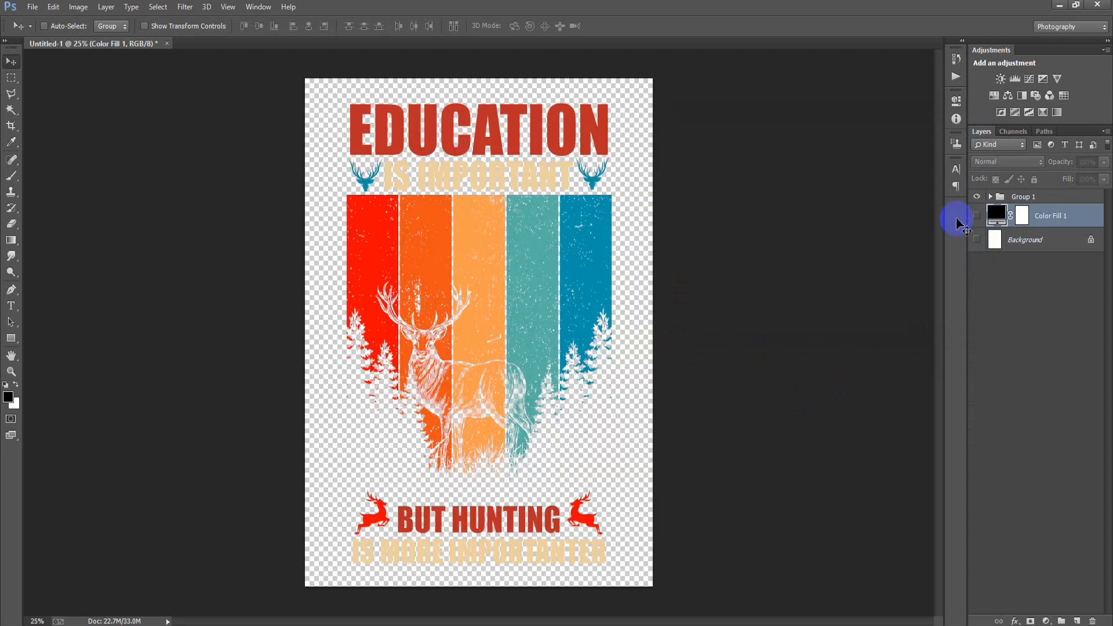
Export the artwork for web as a PNG-24 with transparency, saved to the Desktop under the file name 28
{"action": "key", "text": "ctrl+shift+alt+s"}
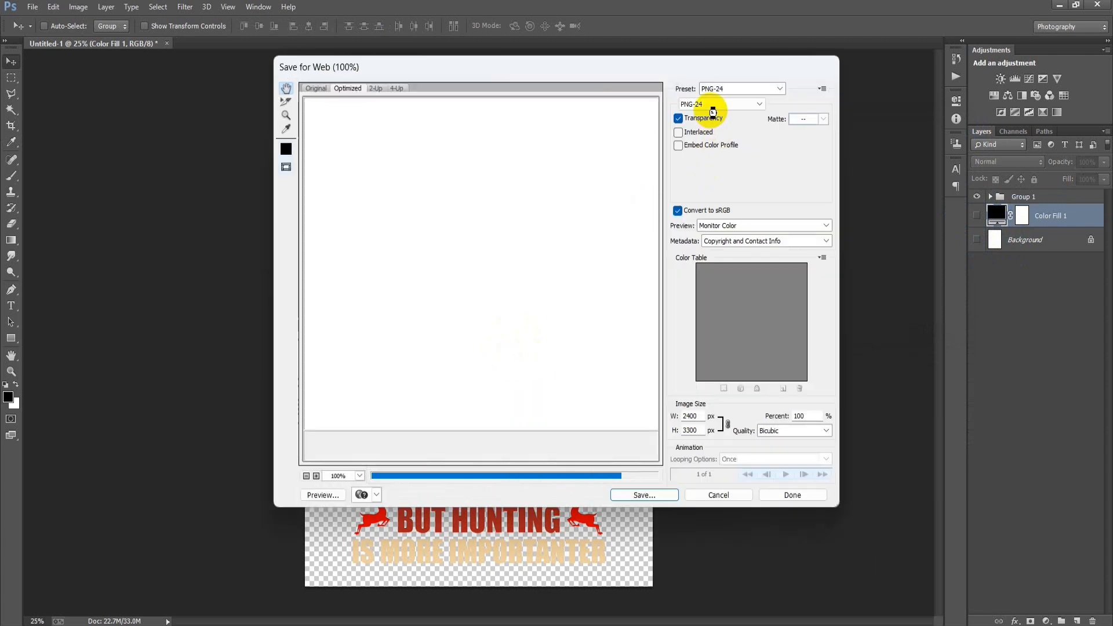
{"action": "left_click", "coordinate": [760, 104]}
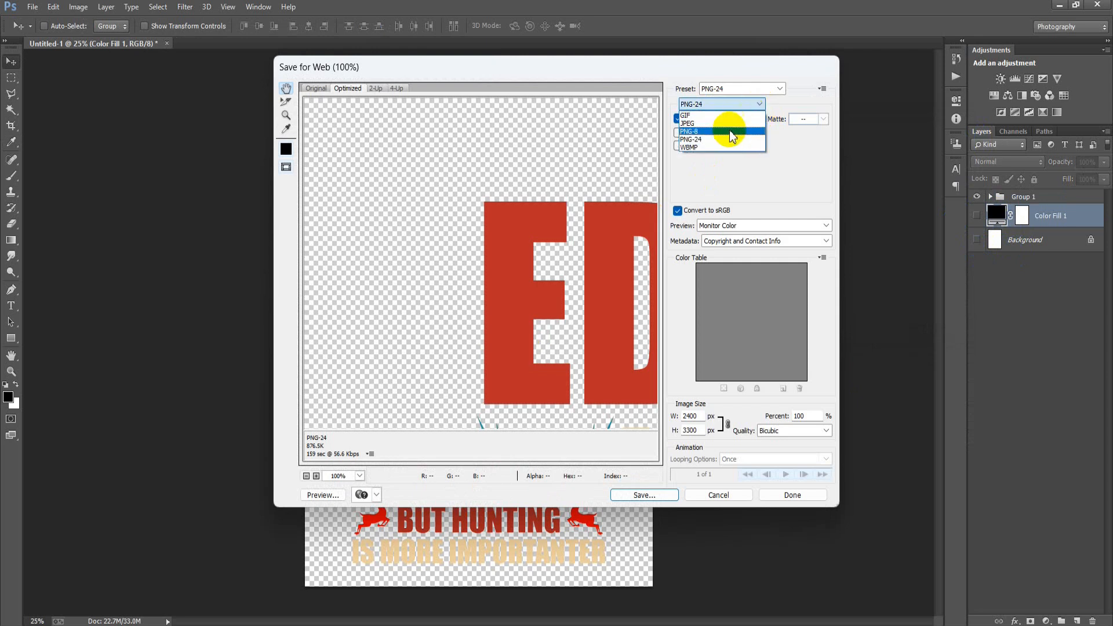
{"action": "left_click", "coordinate": [729, 139]}
{"action": "left_click_drag", "start_coordinate": [538, 282], "coordinate": [387, 187]}
{"action": "left_click_drag", "start_coordinate": [514, 315], "coordinate": [474, 229]}
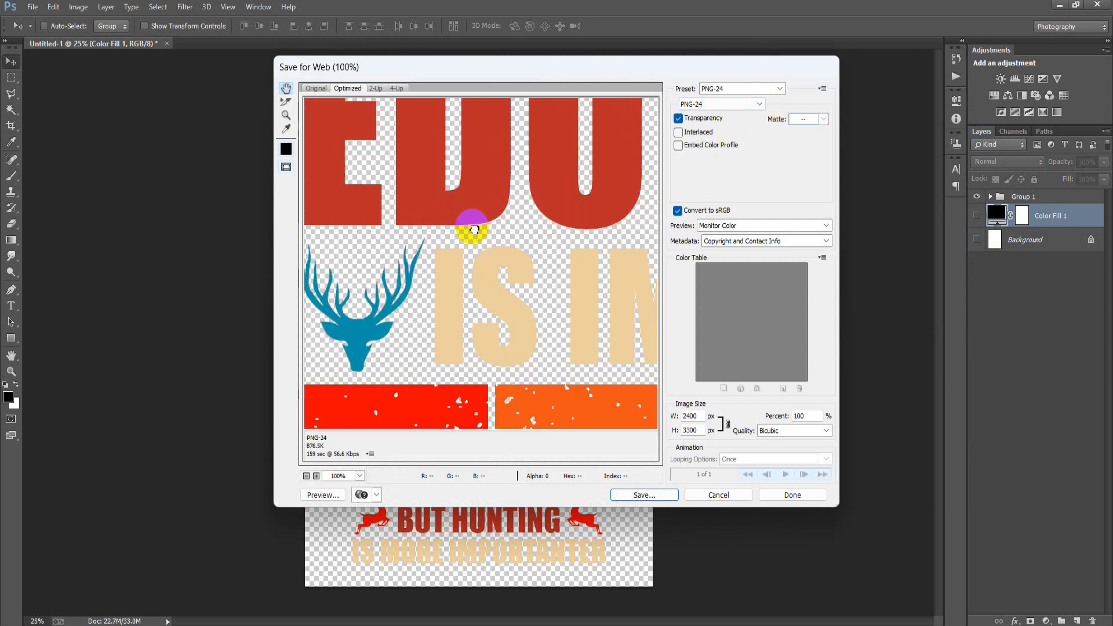
{"action": "left_click", "coordinate": [643, 495]}
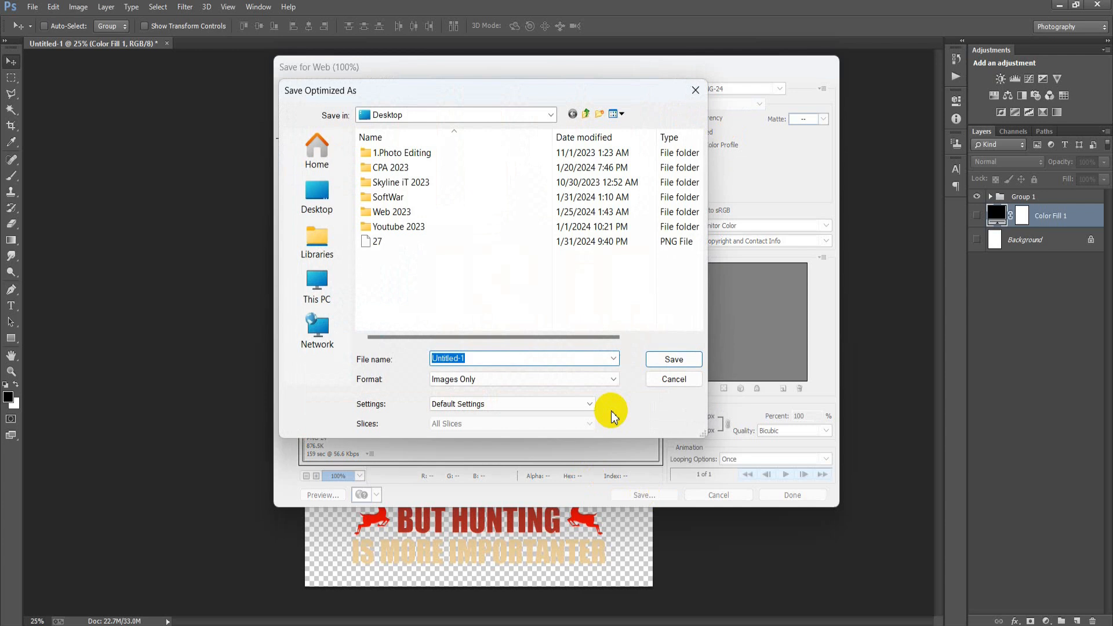
{"action": "type", "text": "28"}
{"action": "key", "text": "Return"}
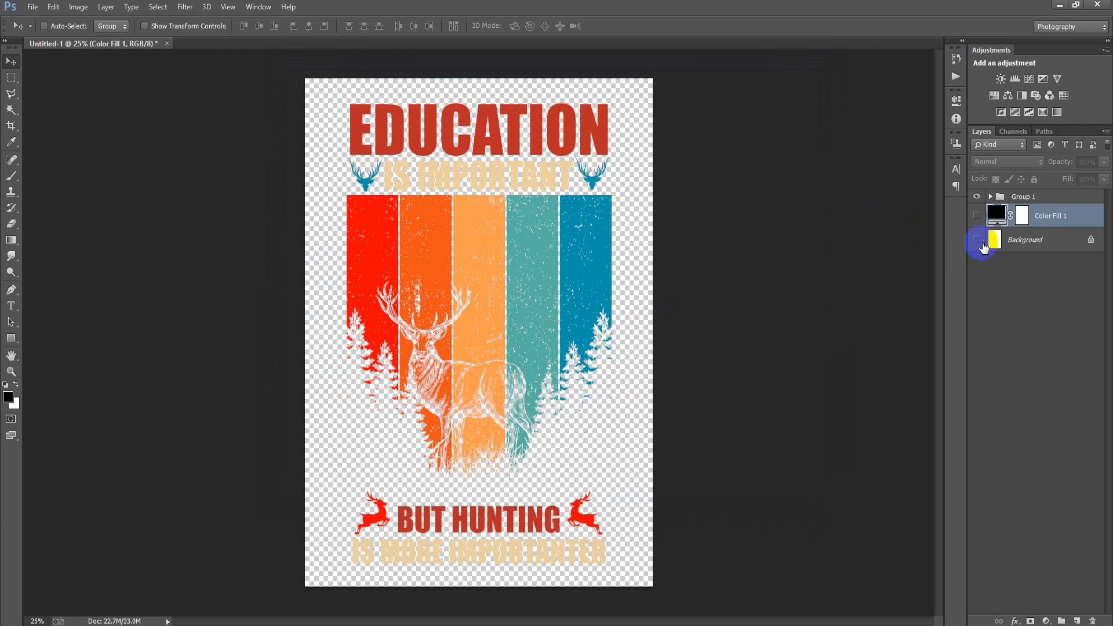
Show the Background and the black Color Fill 1 layers again behind the grouped artwork
{"action": "left_click", "coordinate": [977, 239]}
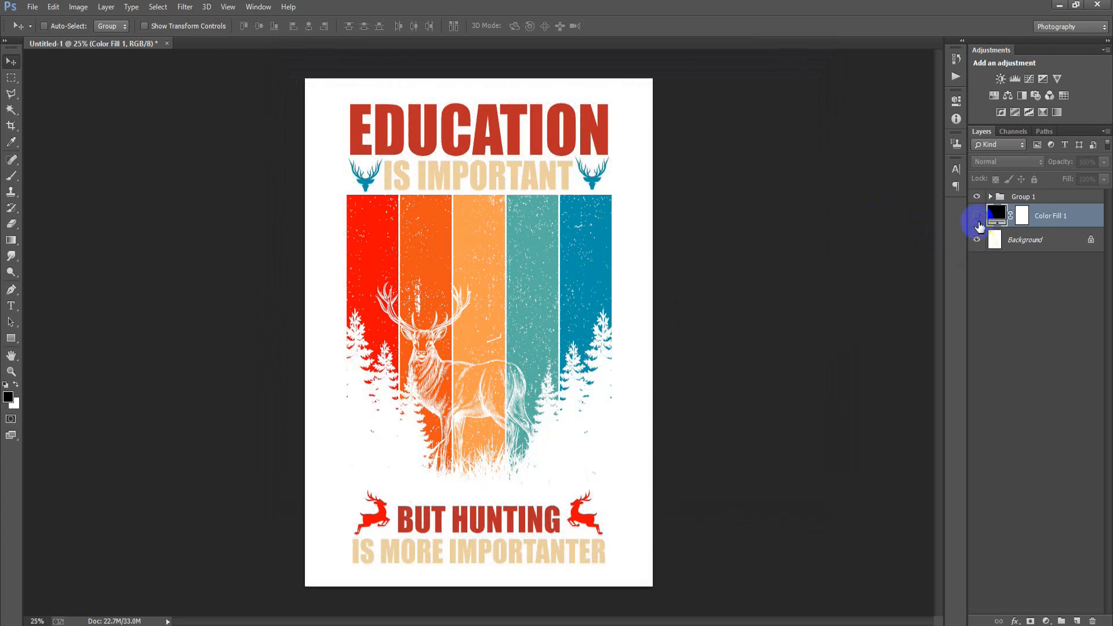
{"action": "left_click", "coordinate": [977, 215]}
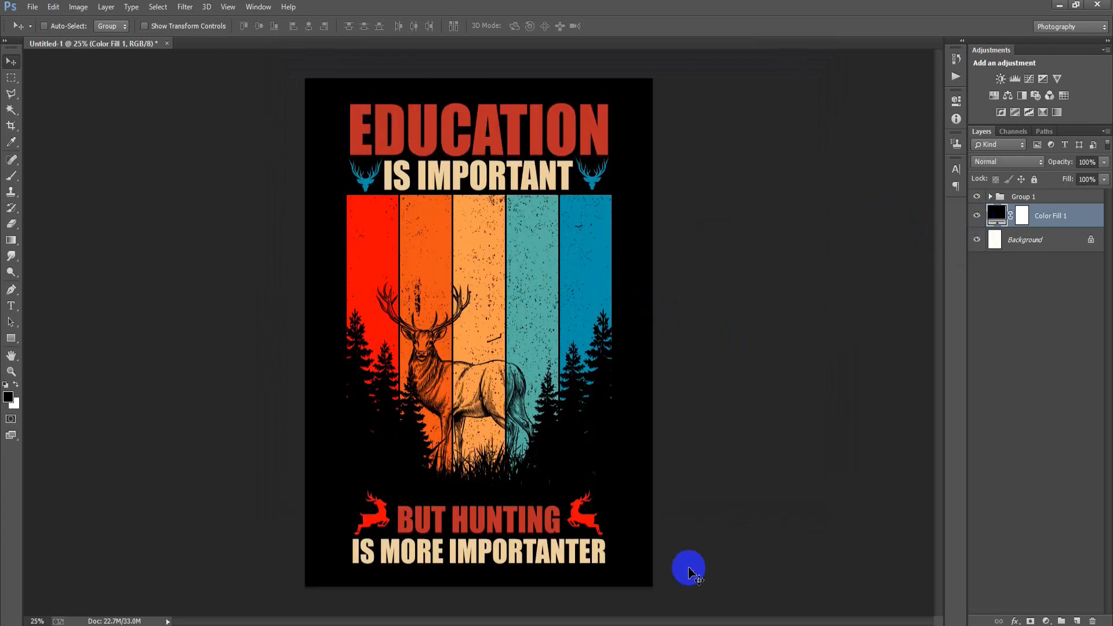